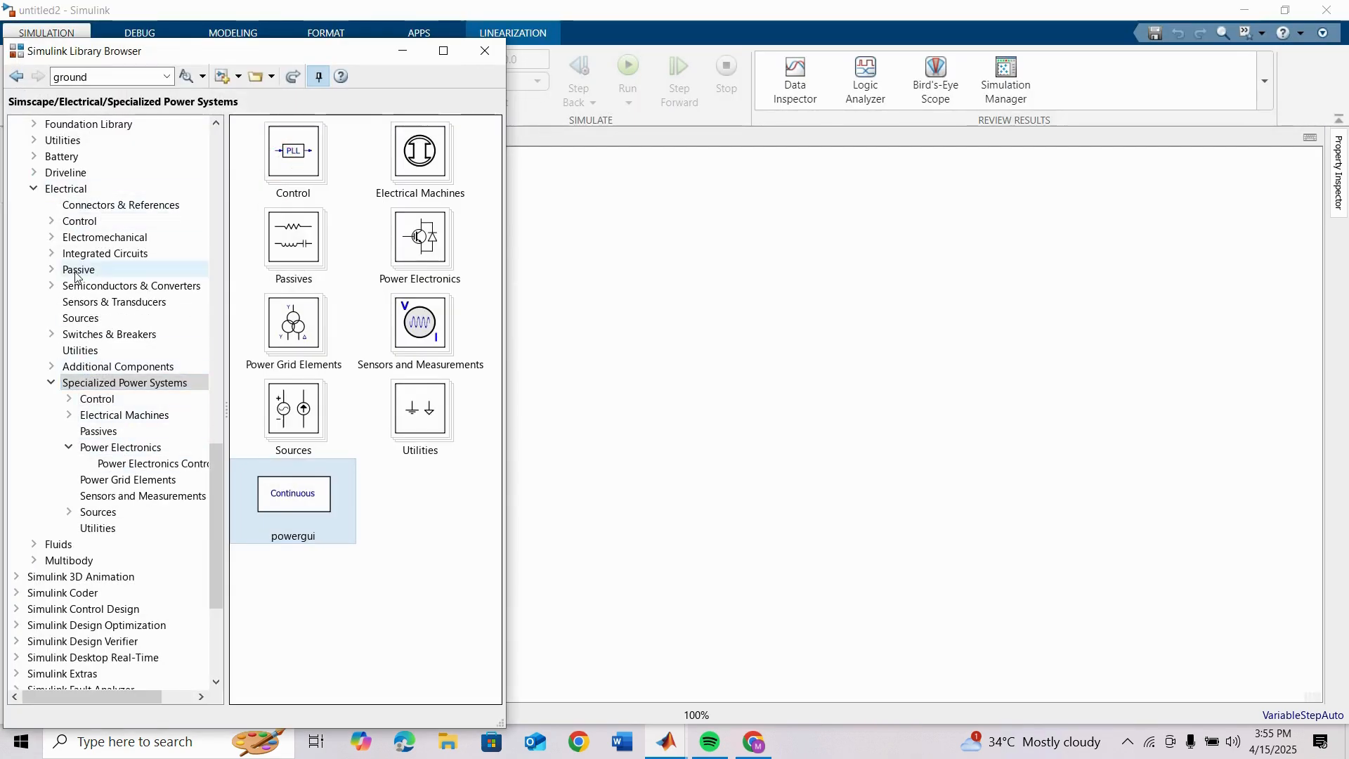
Step: Add a Buck Converter block from the Specialized Power Systems Power Electronics library to the model
{"action": "left_click", "coordinate": [92, 385]}
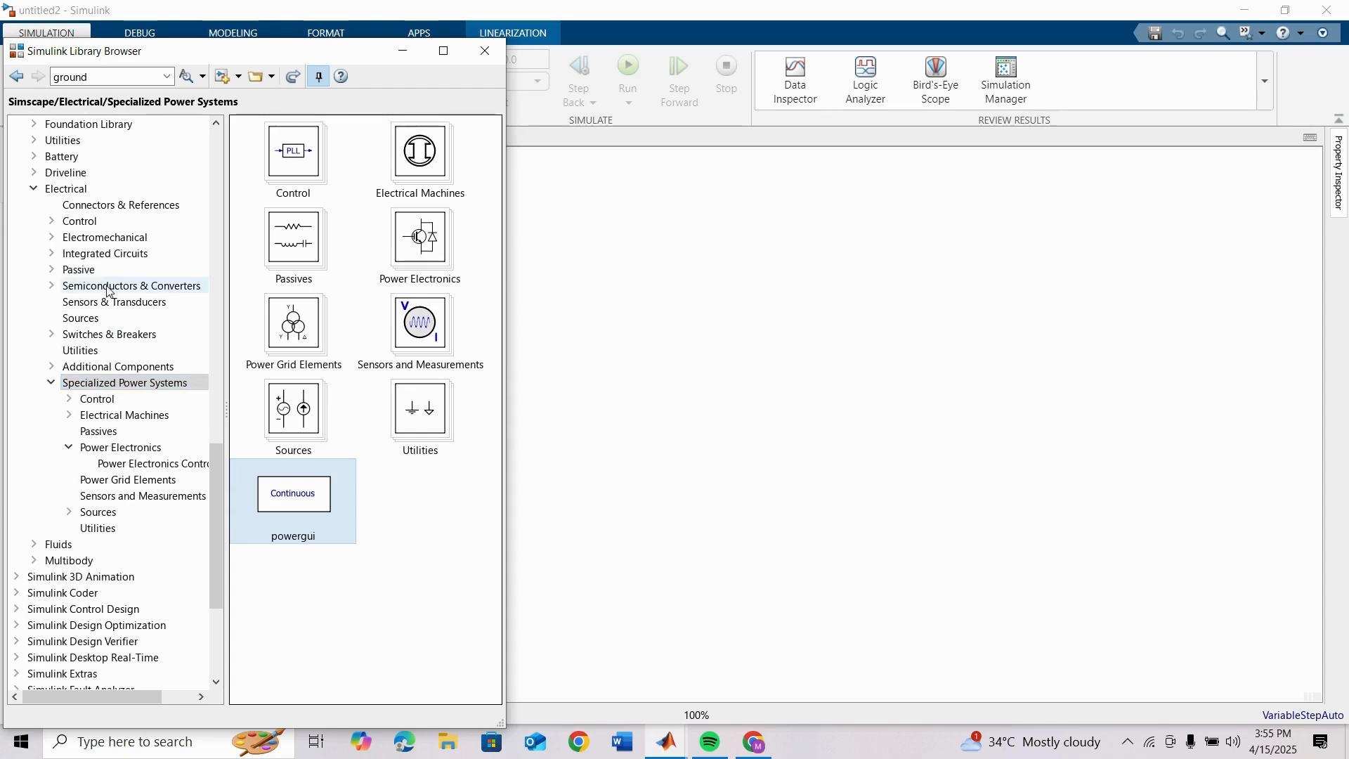
{"action": "scroll", "coordinate": [109, 232], "scroll_direction": "up", "scroll_amount": 1}
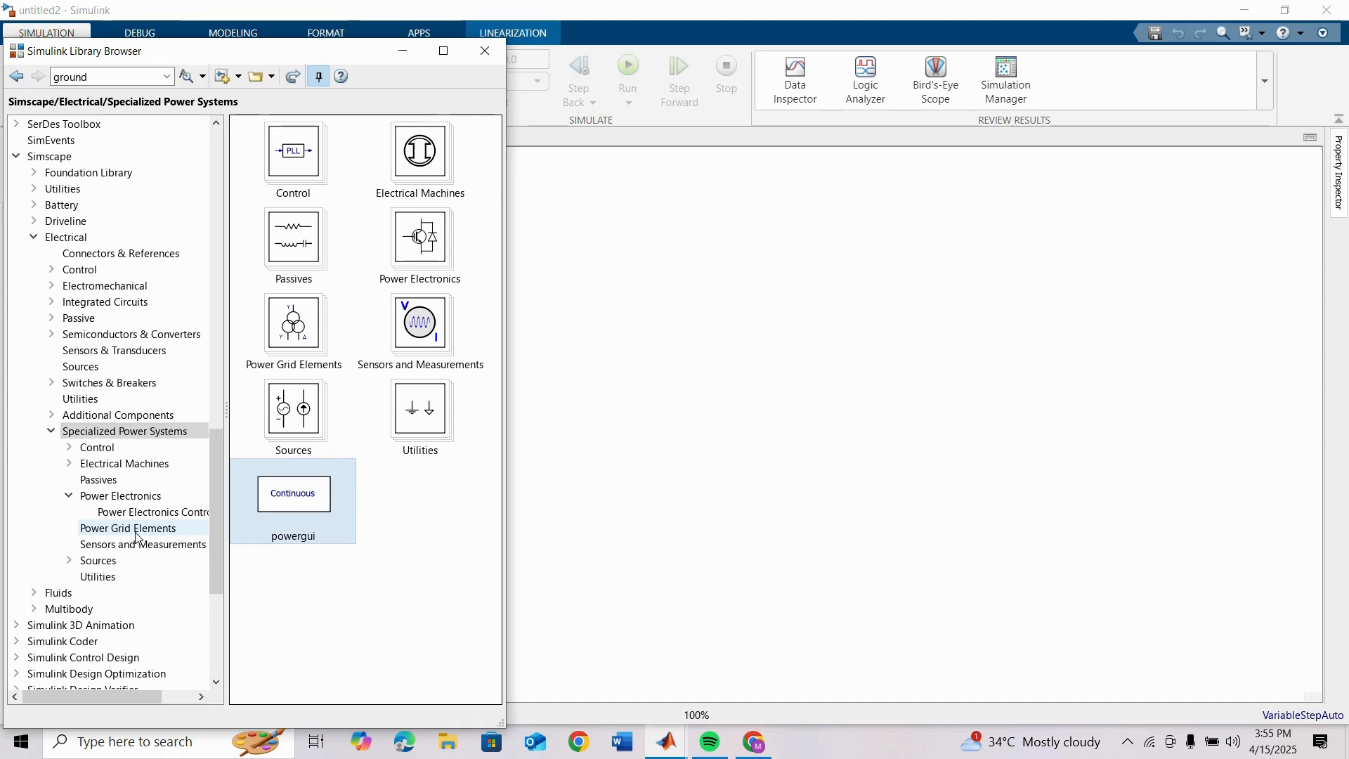
{"action": "left_click", "coordinate": [134, 498]}
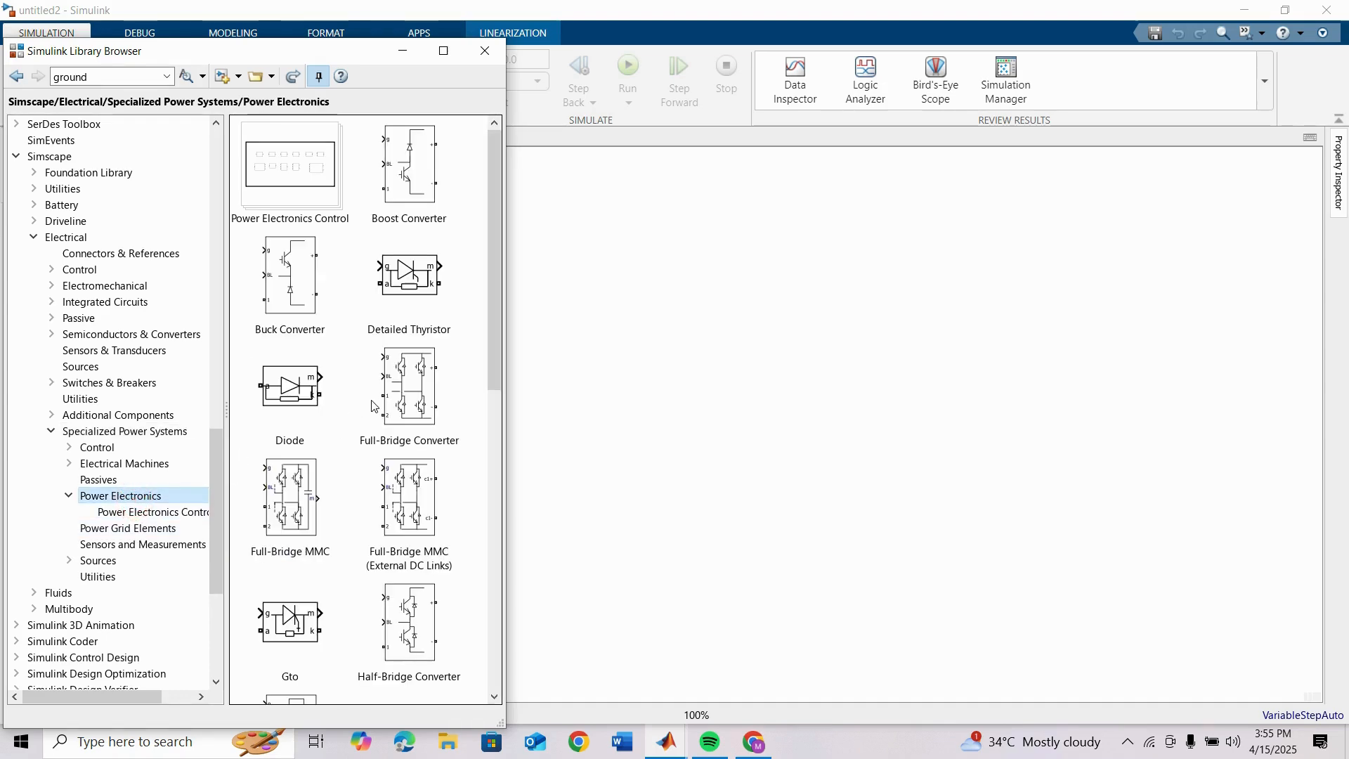
{"action": "left_click_drag", "start_coordinate": [280, 280], "coordinate": [1103, 432]}
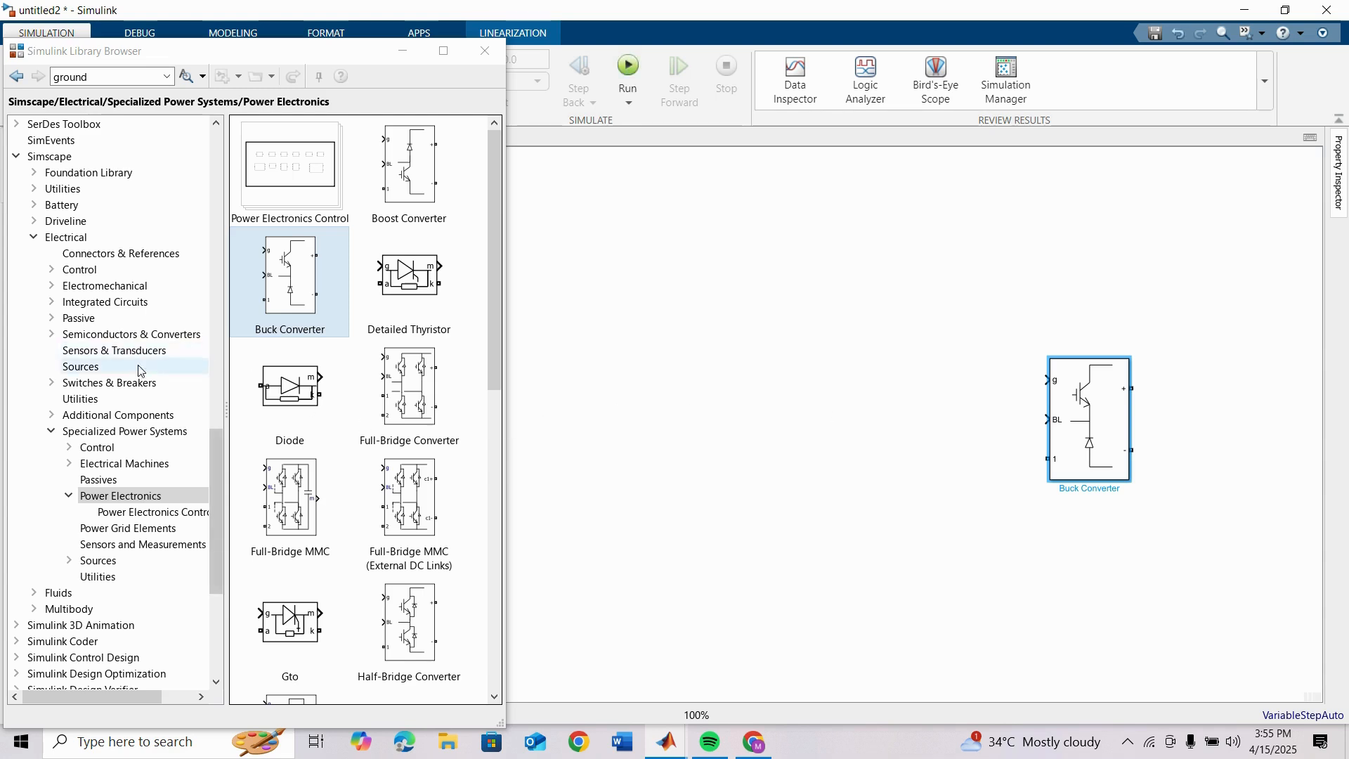
Step: Add a Specialized Power Systems DC Voltage Source to the right of the Buck Converter and a Series RLC Branch to its left
{"action": "left_click", "coordinate": [92, 372]}
{"action": "left_click", "coordinate": [92, 371]}
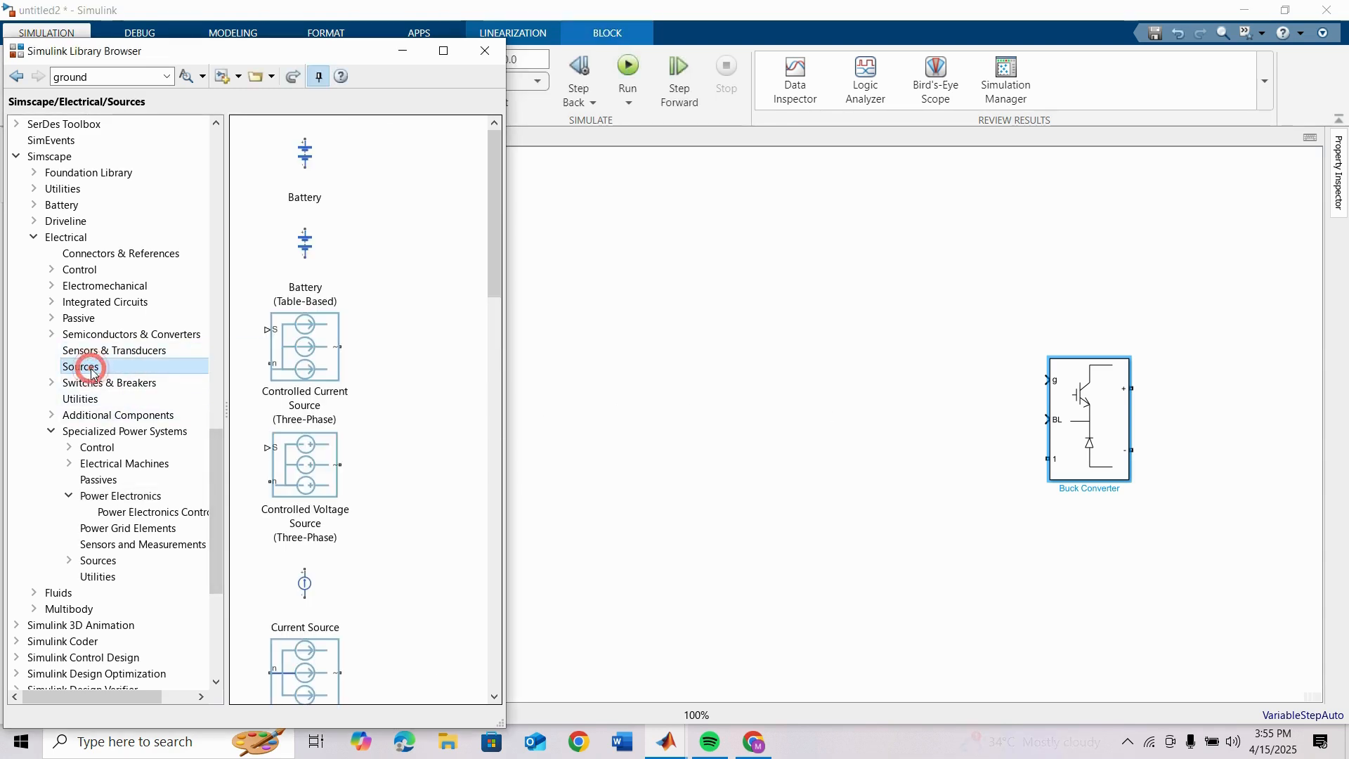
{"action": "left_click", "coordinate": [97, 559]}
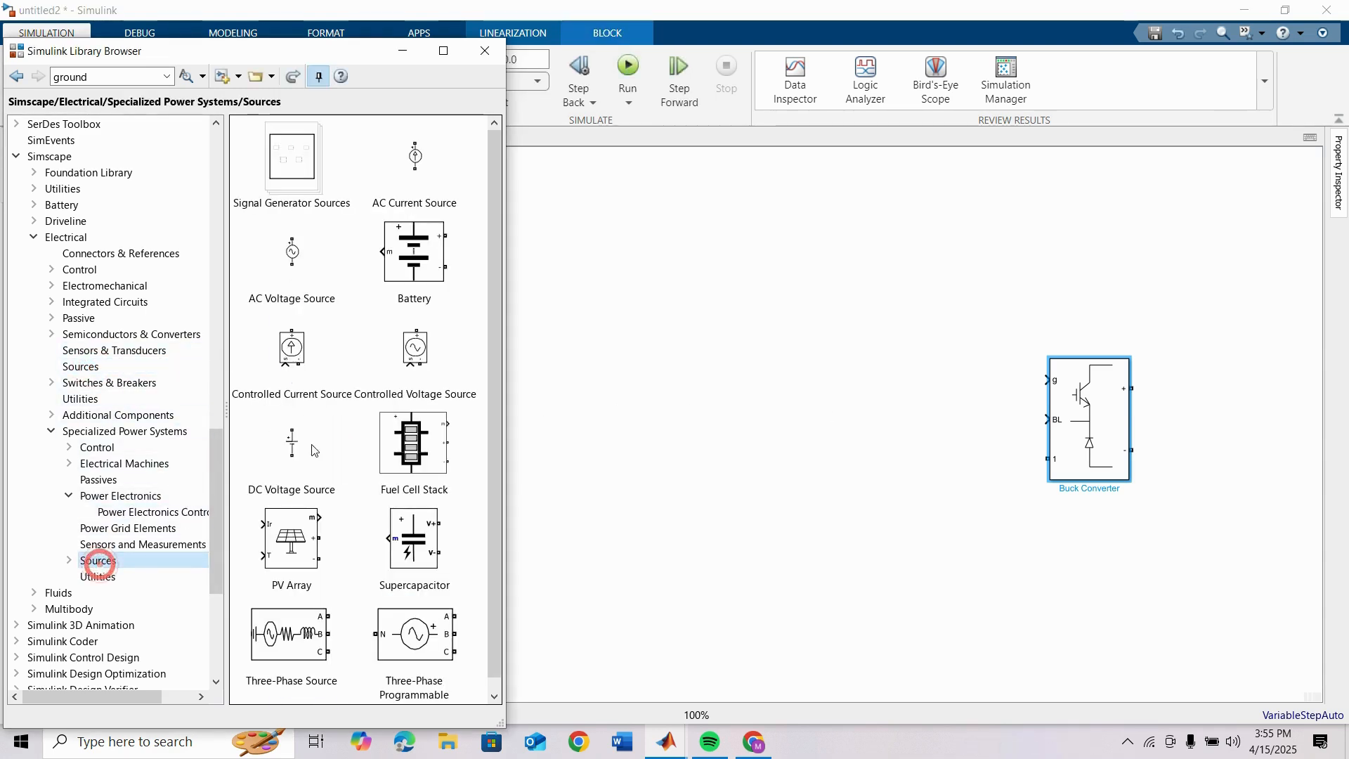
{"action": "left_click_drag", "start_coordinate": [291, 449], "coordinate": [1223, 421]}
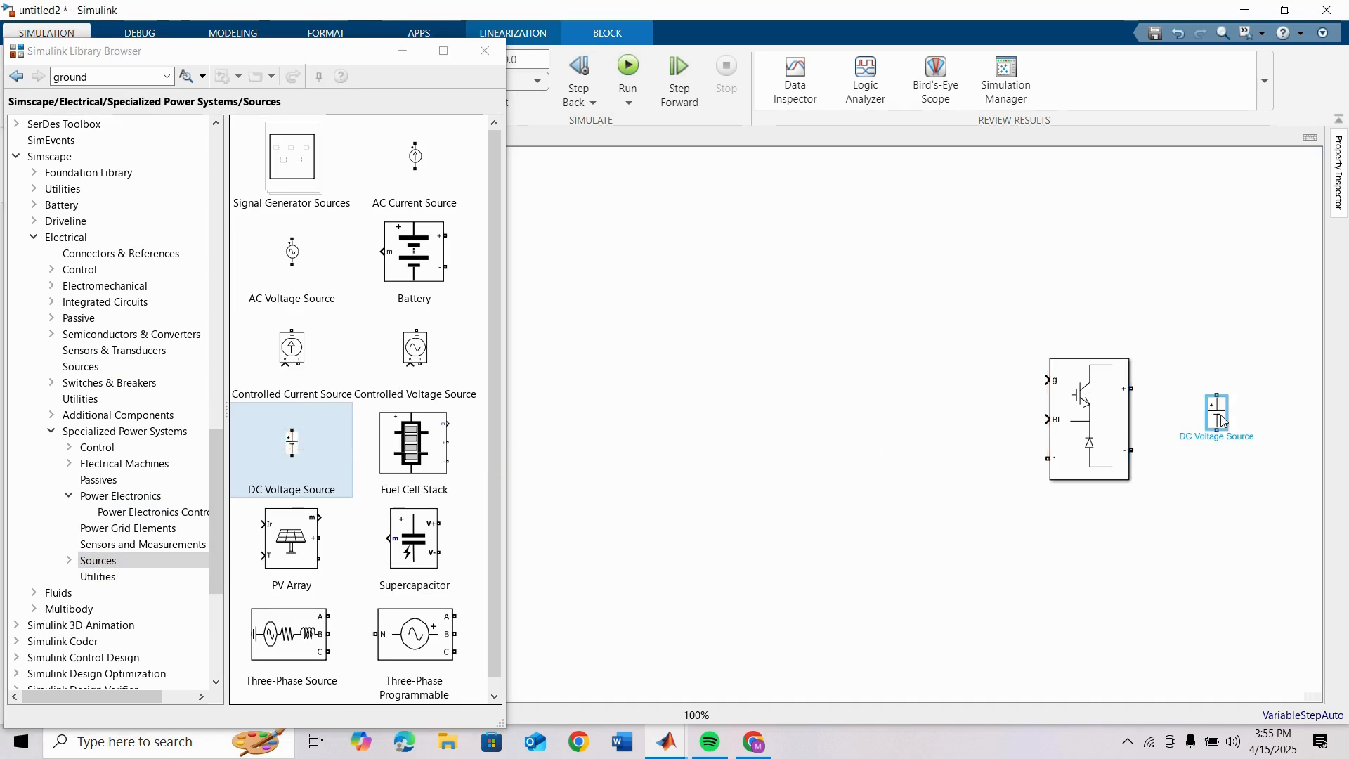
{"action": "left_click", "coordinate": [98, 480]}
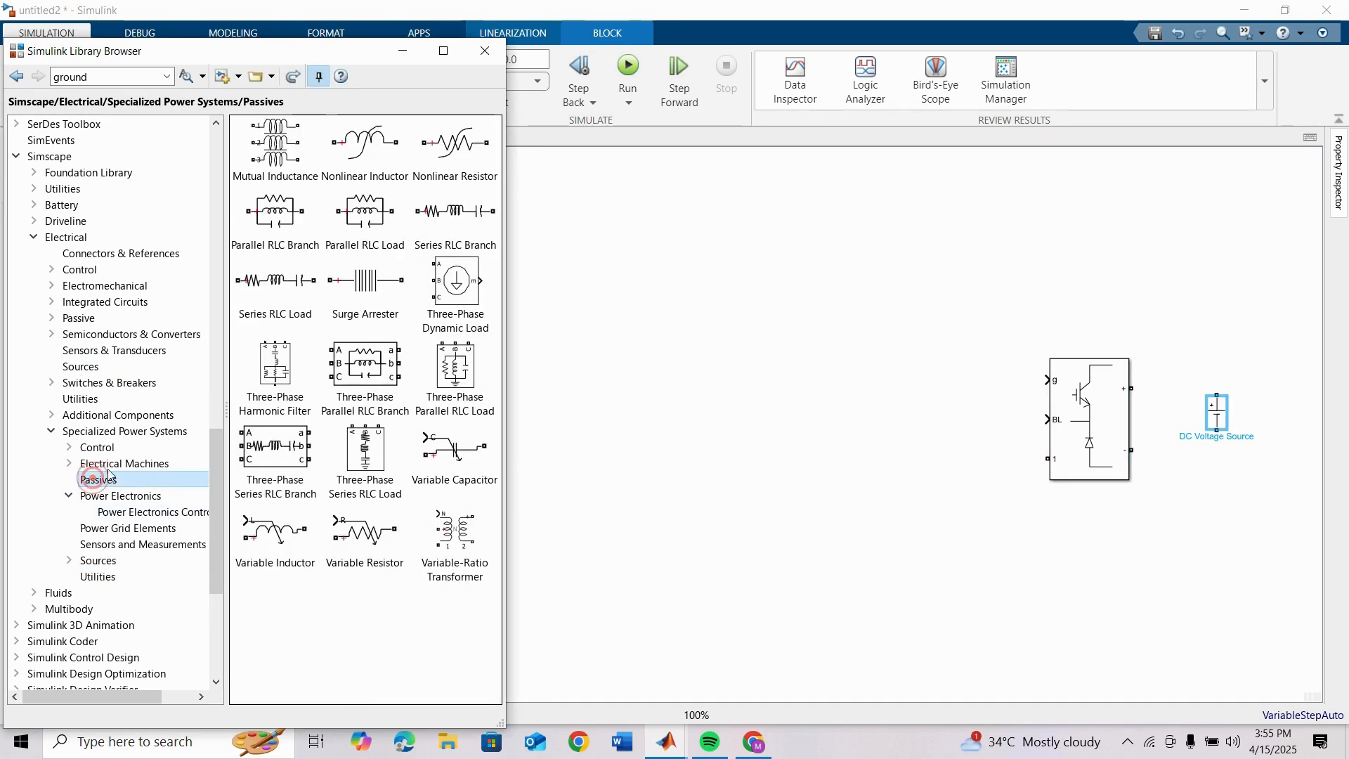
{"action": "left_click_drag", "start_coordinate": [408, 204], "coordinate": [914, 423]}
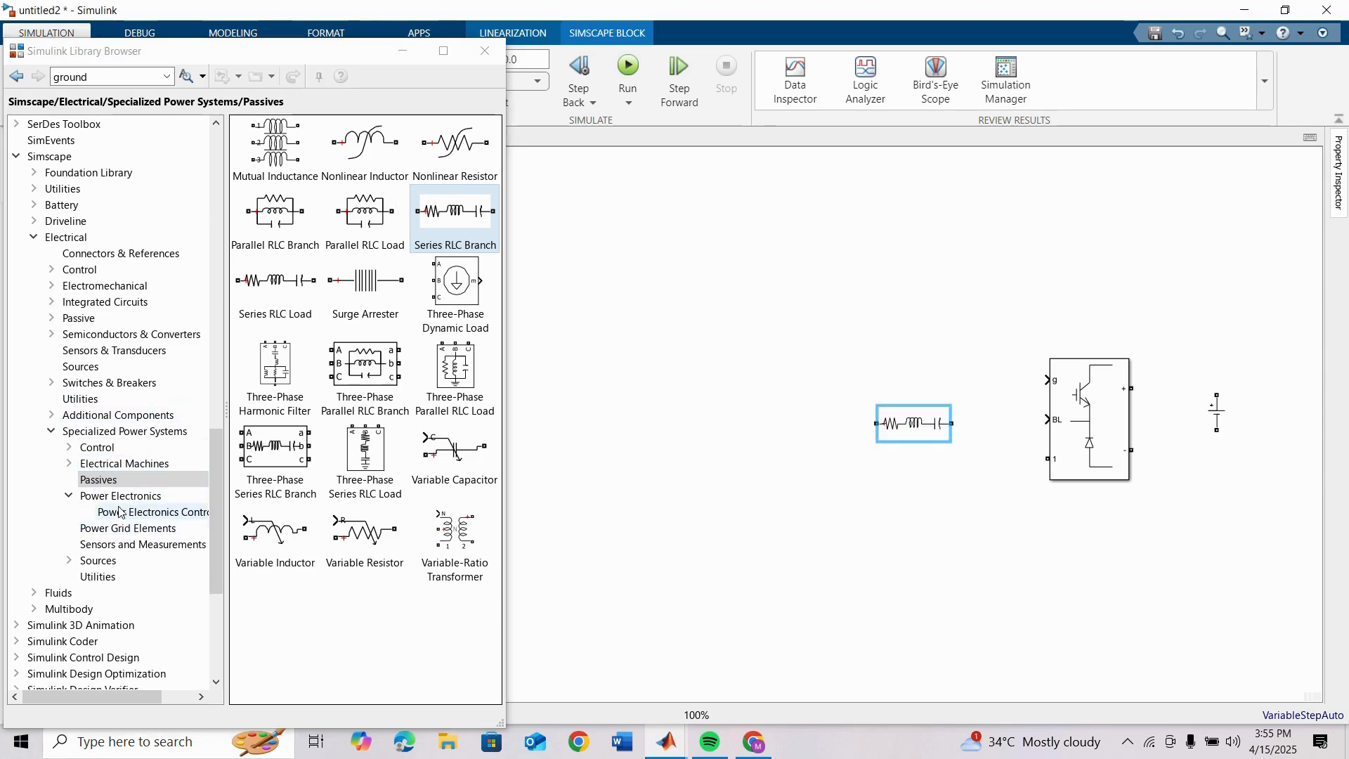
Step: Add a DC Machine to the left of the Series RLC Branch and a powergui block in the model's upper-right area
{"action": "left_click", "coordinate": [116, 463]}
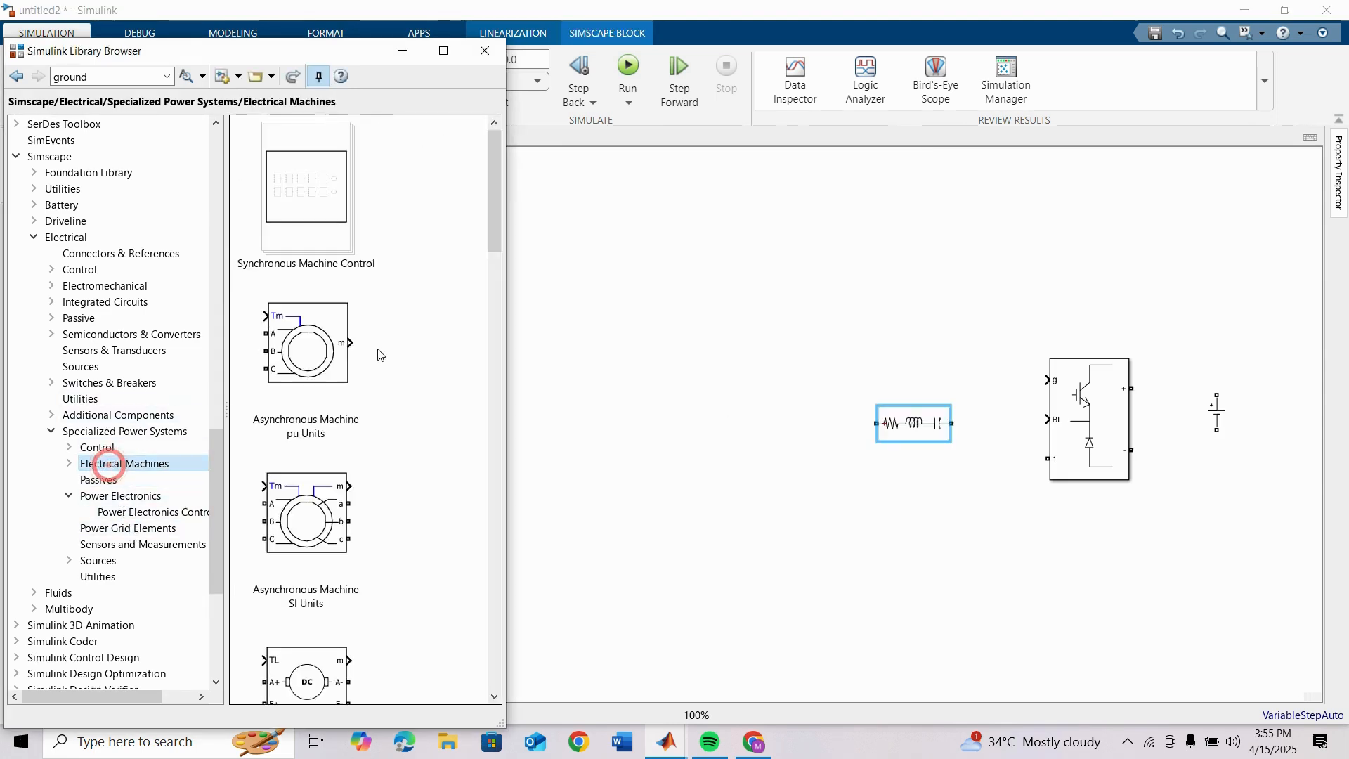
{"action": "scroll", "coordinate": [352, 362], "scroll_direction": "down", "scroll_amount": 3}
{"action": "scroll", "coordinate": [349, 365], "scroll_direction": "down", "scroll_amount": 2}
{"action": "left_click_drag", "start_coordinate": [309, 428], "coordinate": [703, 434]}
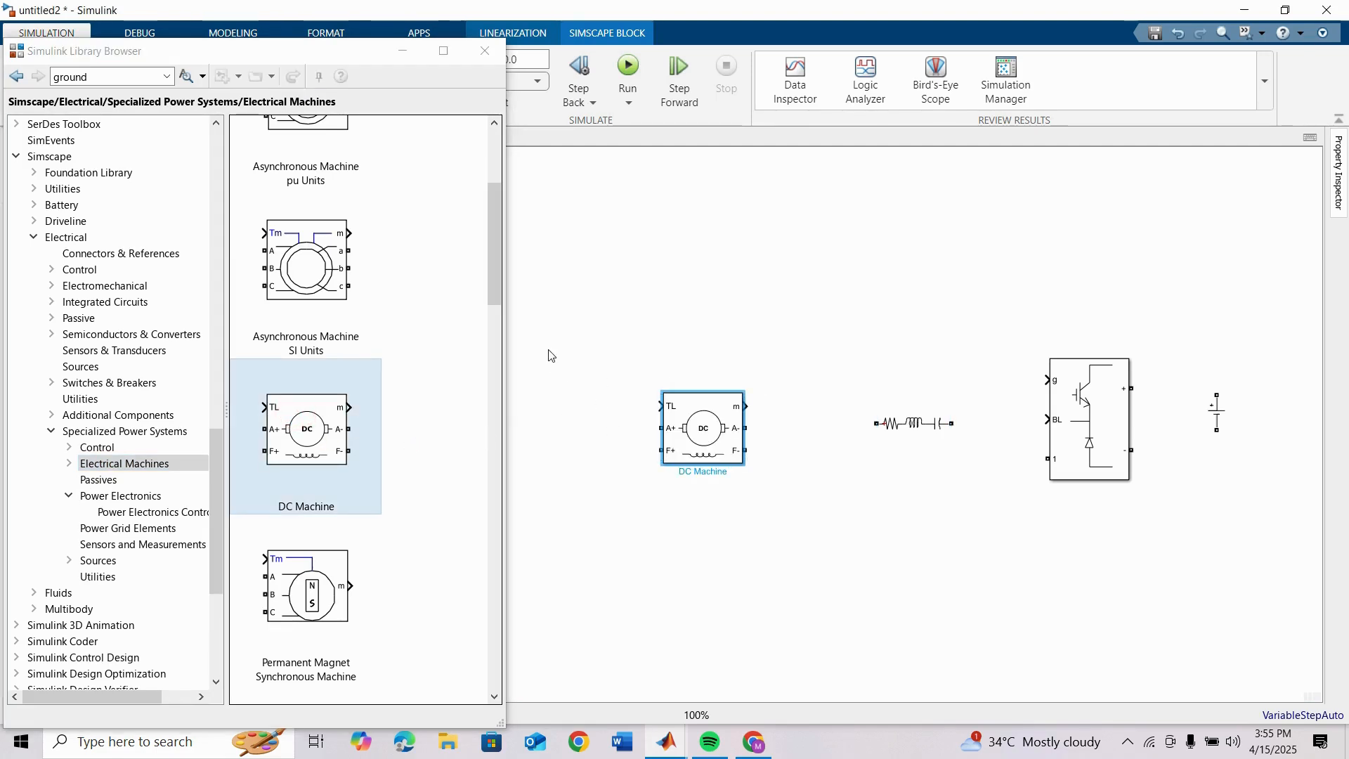
{"action": "left_click", "coordinate": [124, 431]}
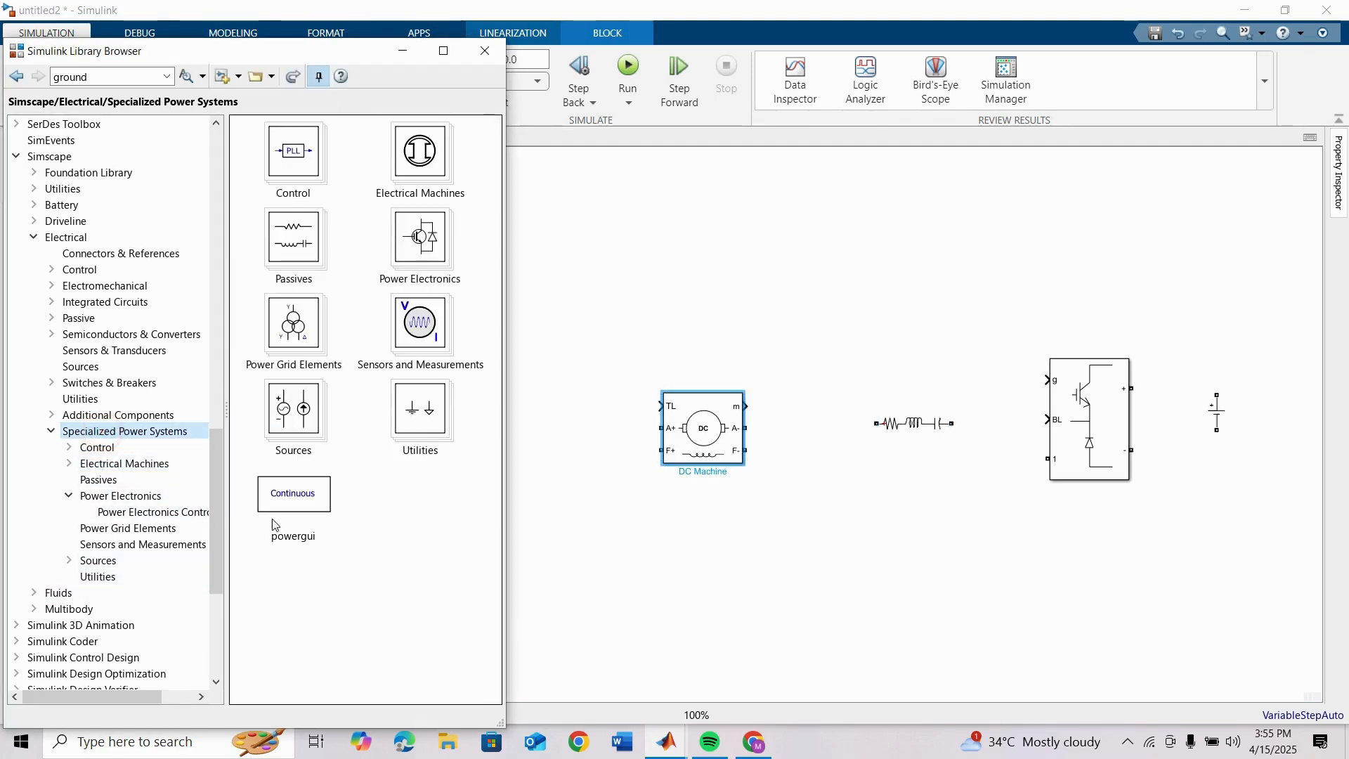
{"action": "left_click_drag", "start_coordinate": [275, 516], "coordinate": [1267, 166]}
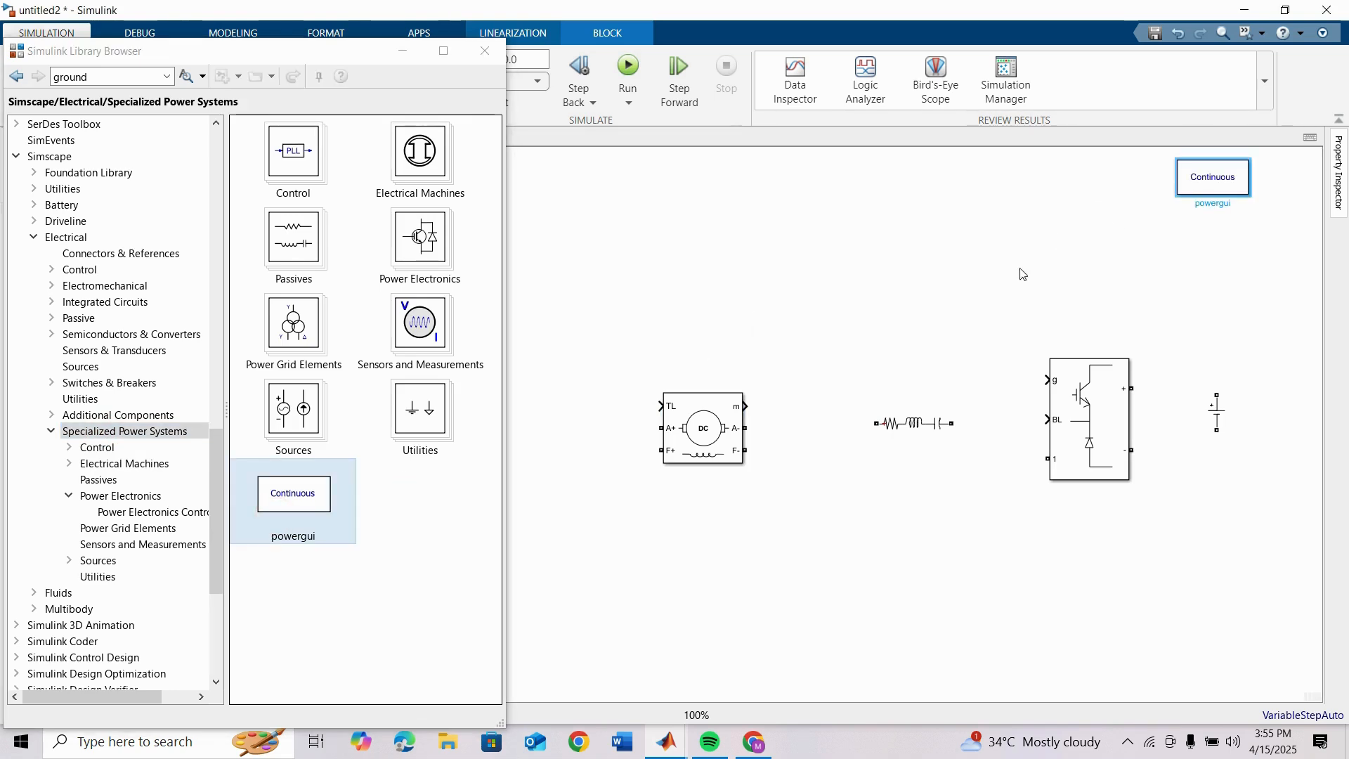
Step: Set the DC Machine's preset model to 01: 5HP 240V 1750RPM Field:300V
{"action": "double_click", "coordinate": [688, 432]}
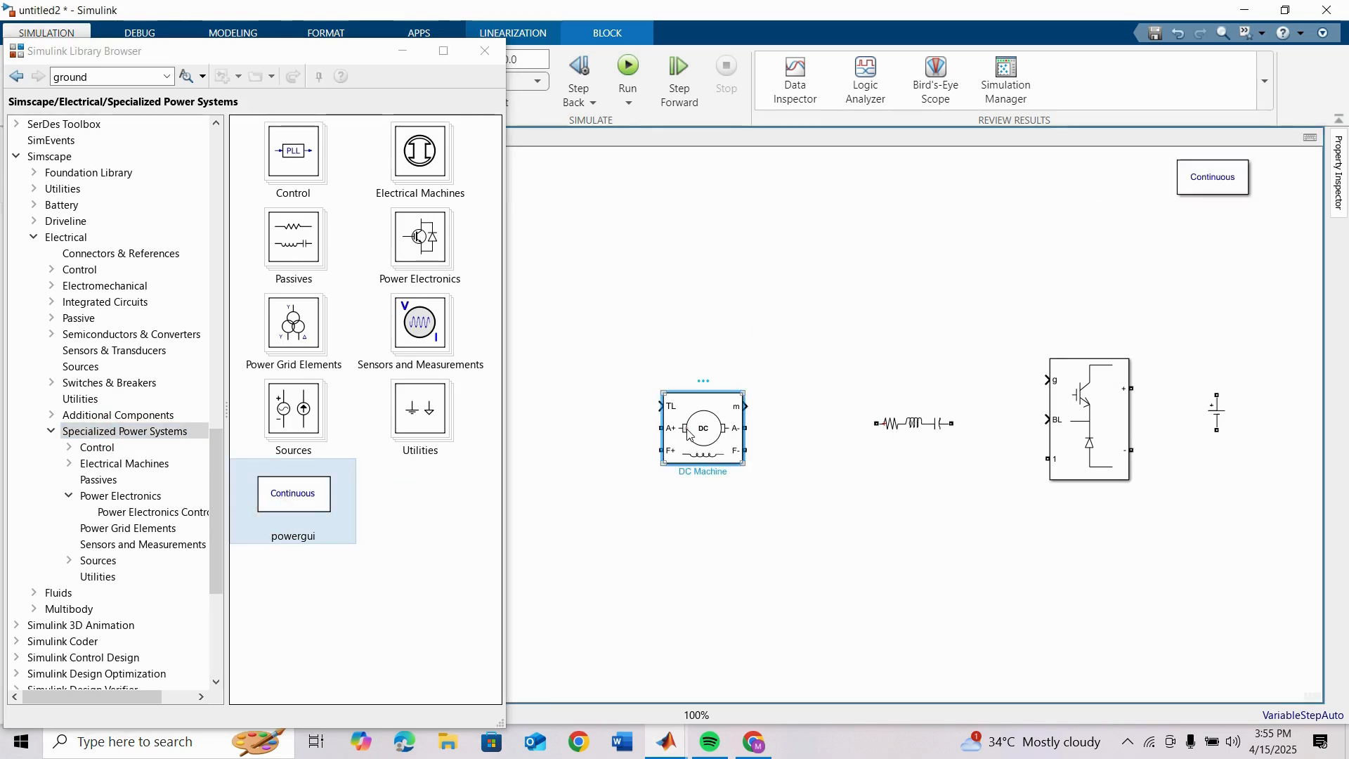
{"action": "left_click", "coordinate": [911, 376]}
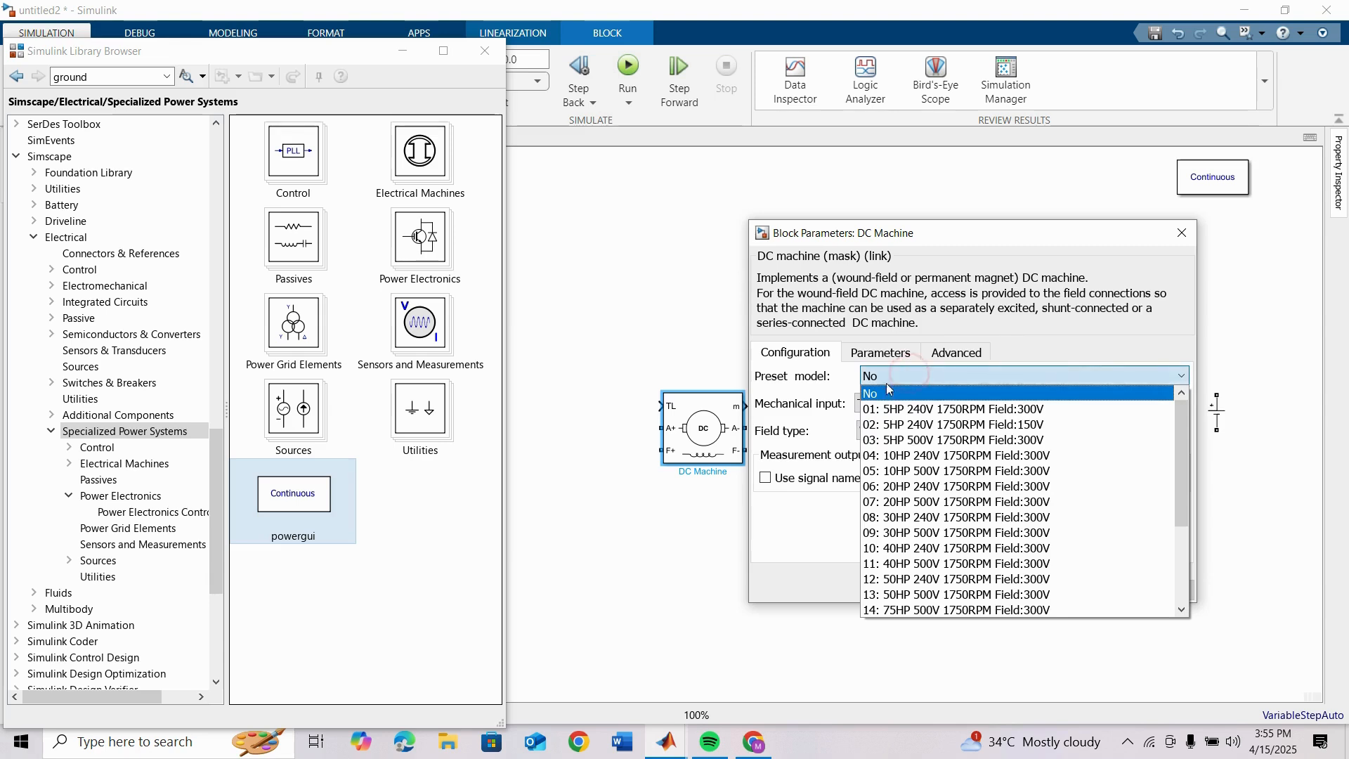
{"action": "left_click", "coordinate": [928, 415]}
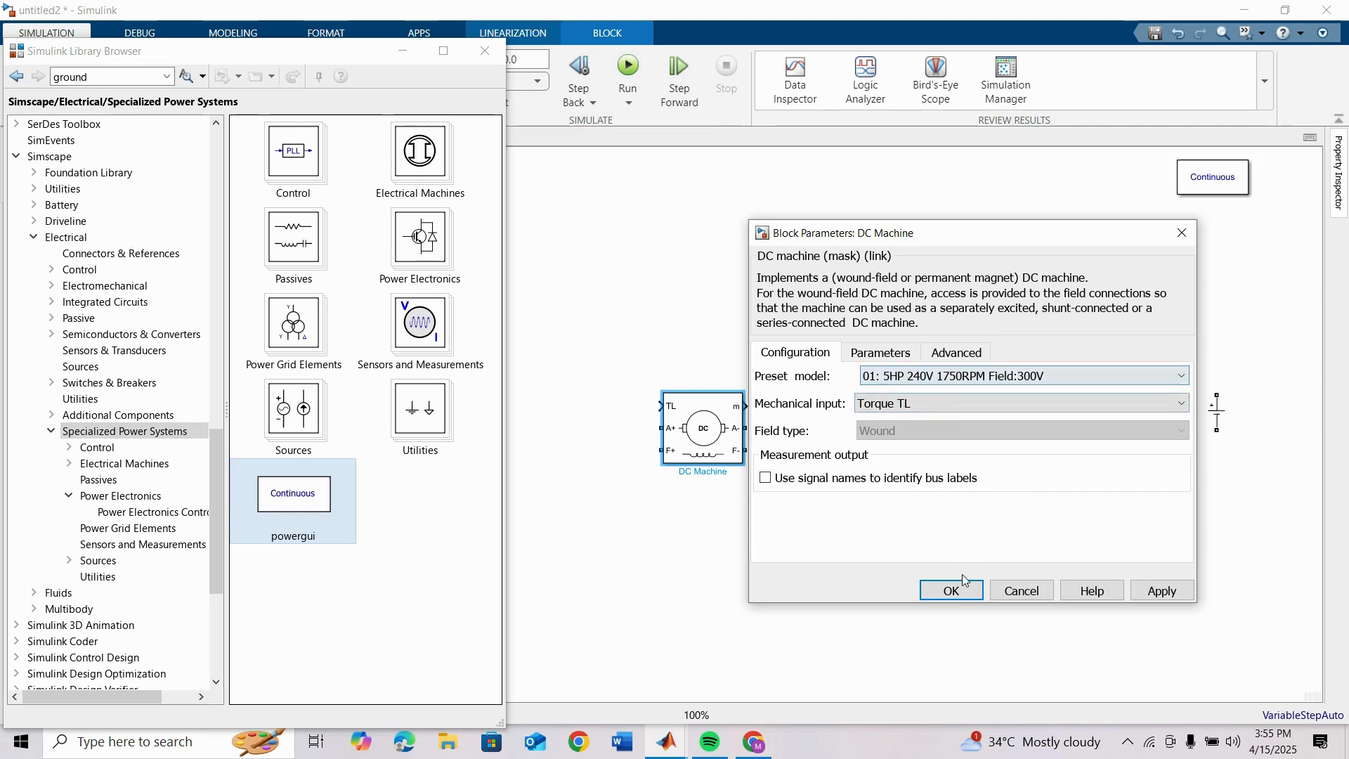
{"action": "left_click", "coordinate": [952, 592]}
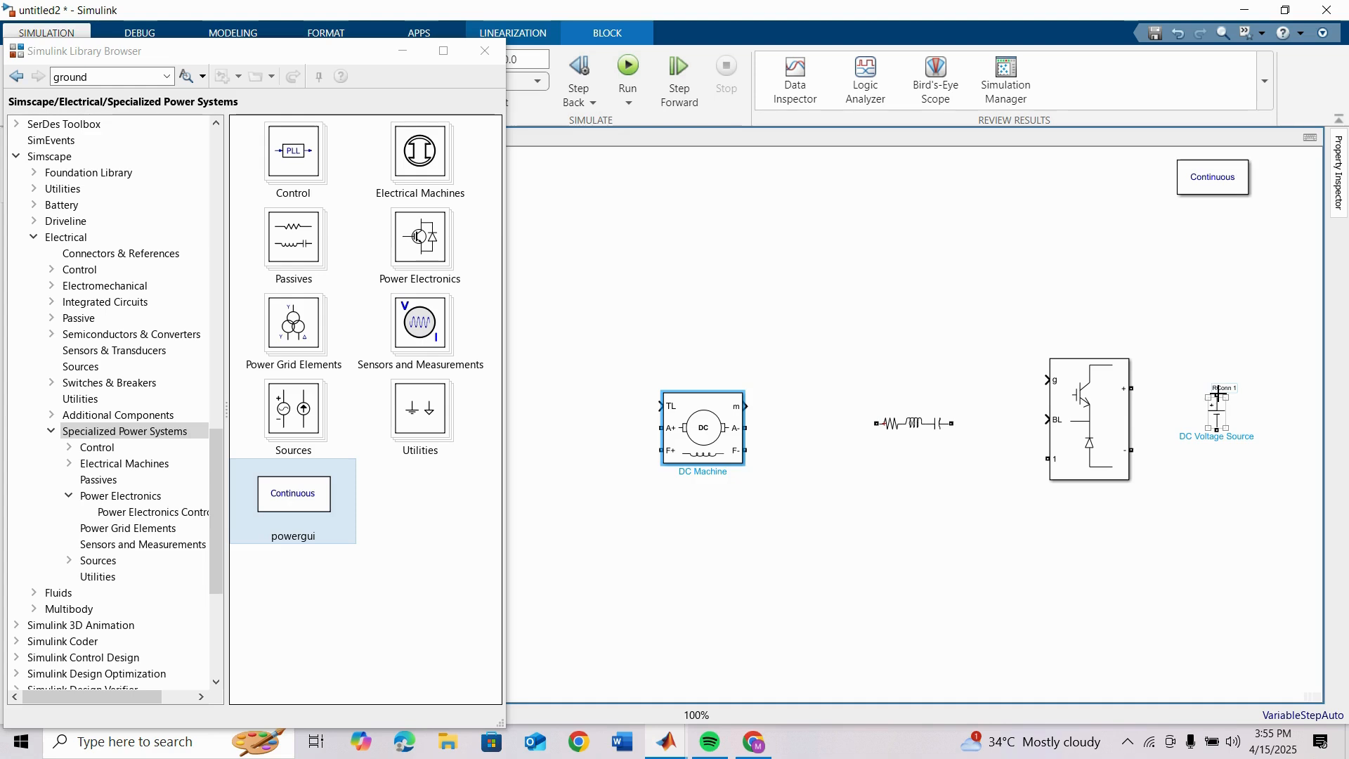
Step: Wire the DC Voltage Source across the Buck Converter's + and - terminals and set the source amplitude to 300 V
{"action": "left_click_drag", "start_coordinate": [1218, 392], "coordinate": [1131, 388]}
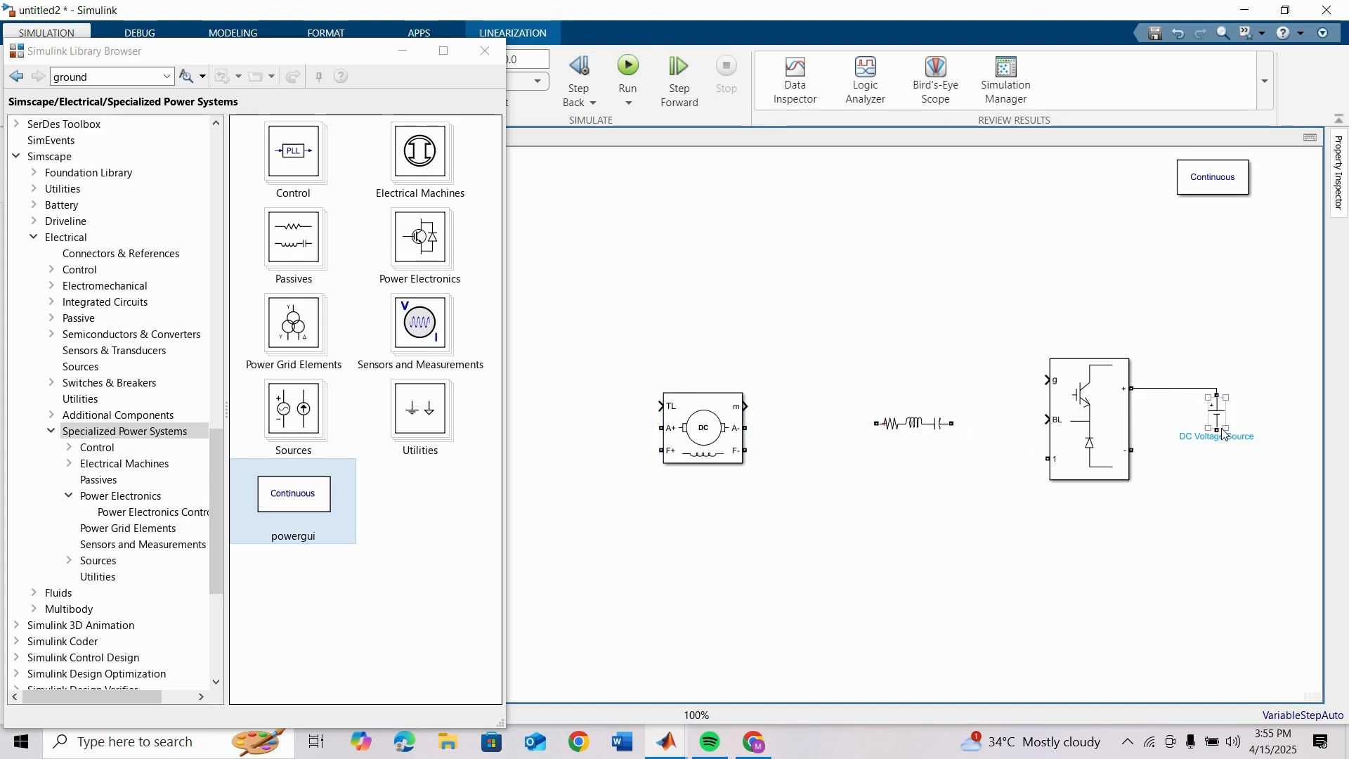
{"action": "left_click_drag", "start_coordinate": [1219, 428], "coordinate": [1131, 449]}
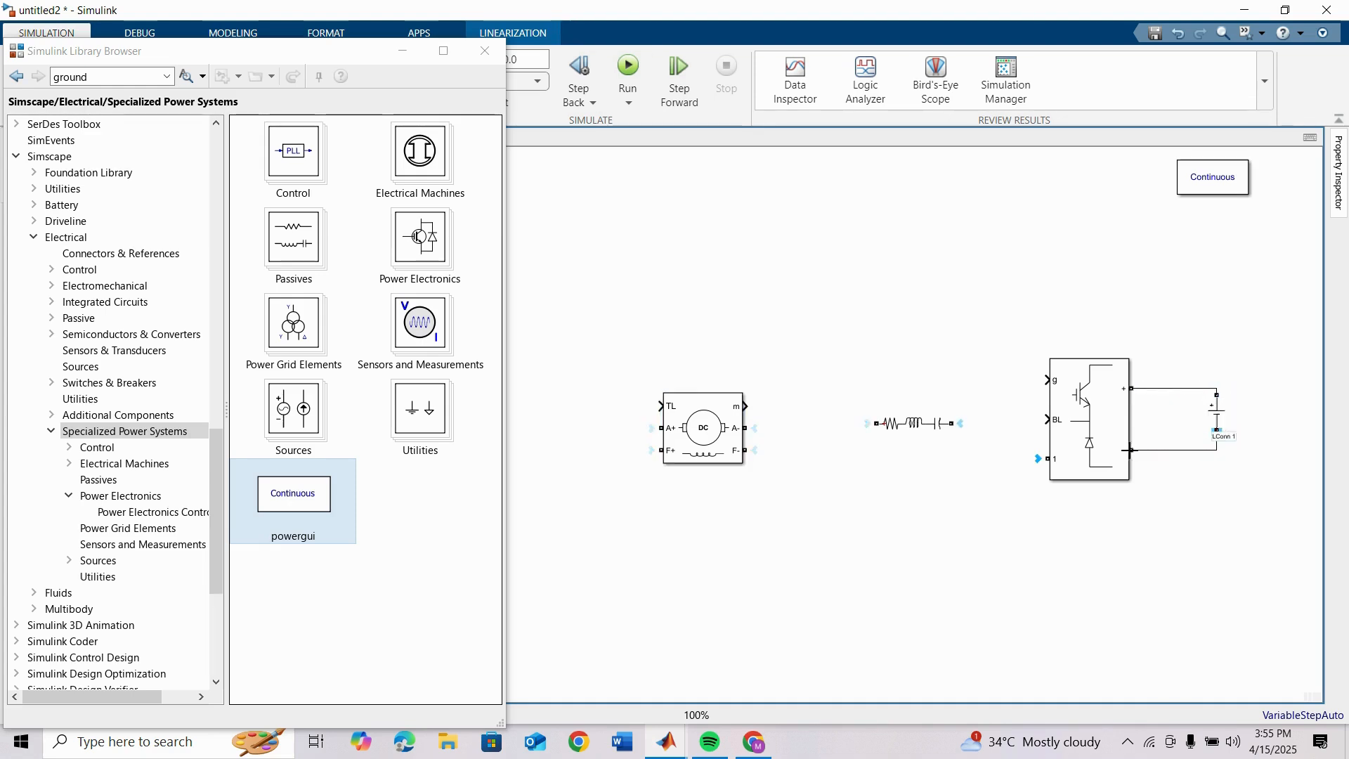
{"action": "double_click", "coordinate": [1211, 420]}
{"action": "double_click", "coordinate": [930, 419]}
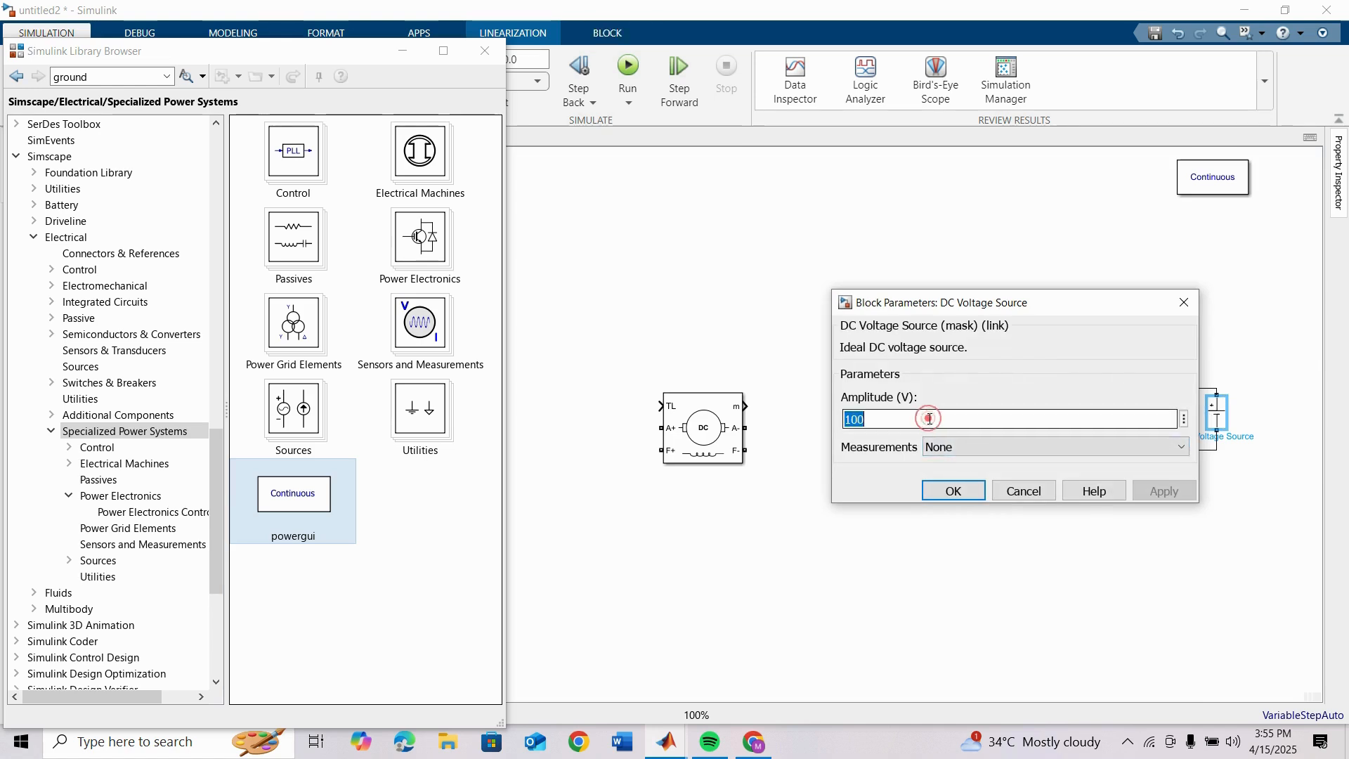
{"action": "type", "text": "300"}
{"action": "key", "text": "Return"}
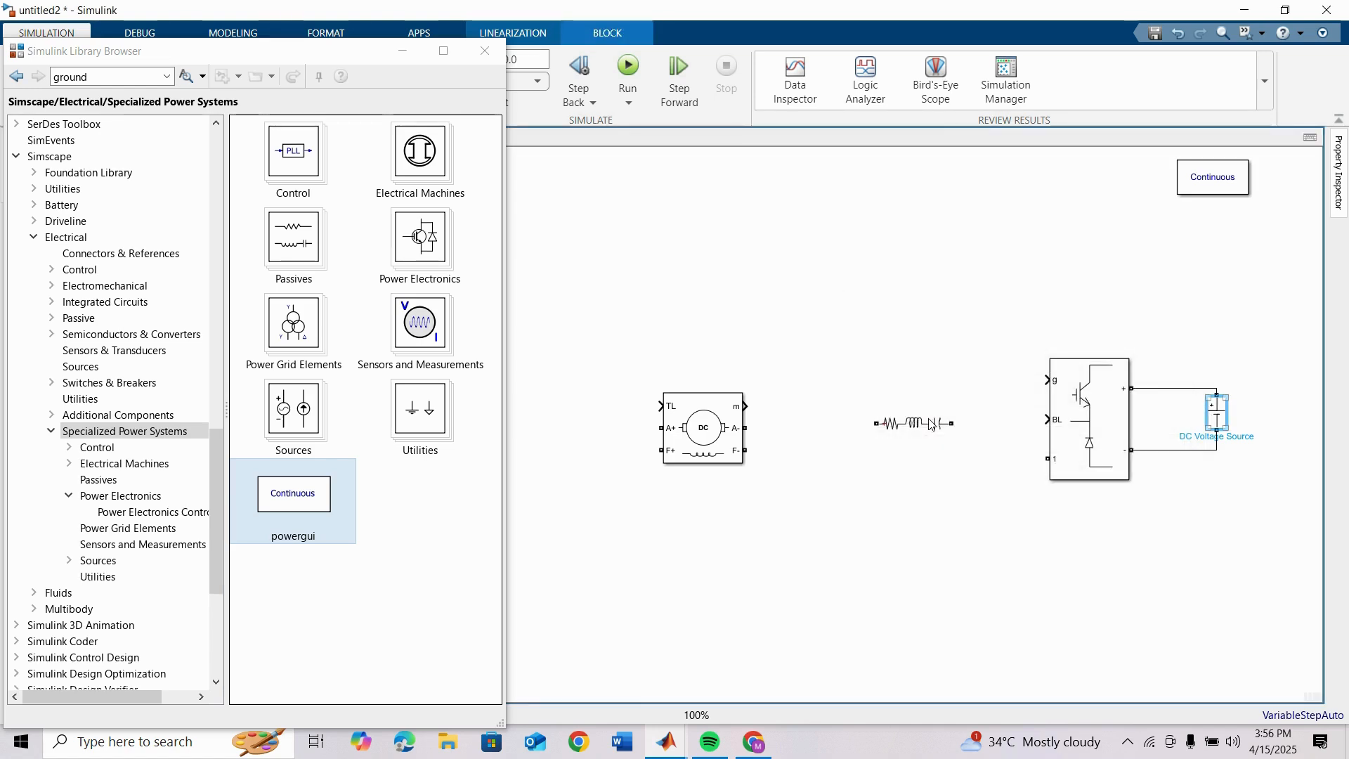
{"action": "left_click", "coordinate": [929, 530]}
Step: Flip the DC Machine block left-right so its A+ and F+ ports face the Series RLC Branch
{"action": "left_click", "coordinate": [701, 442]}
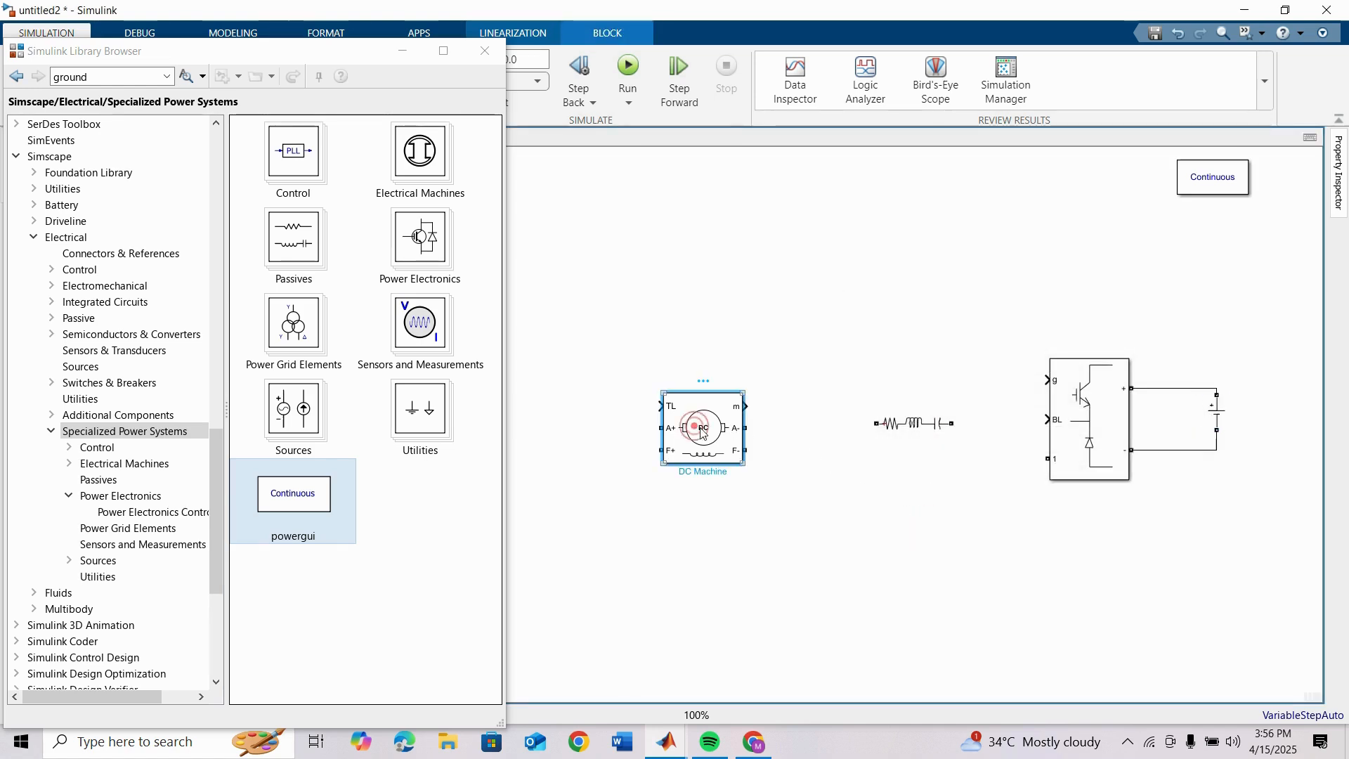
{"action": "right_click", "coordinate": [698, 439]}
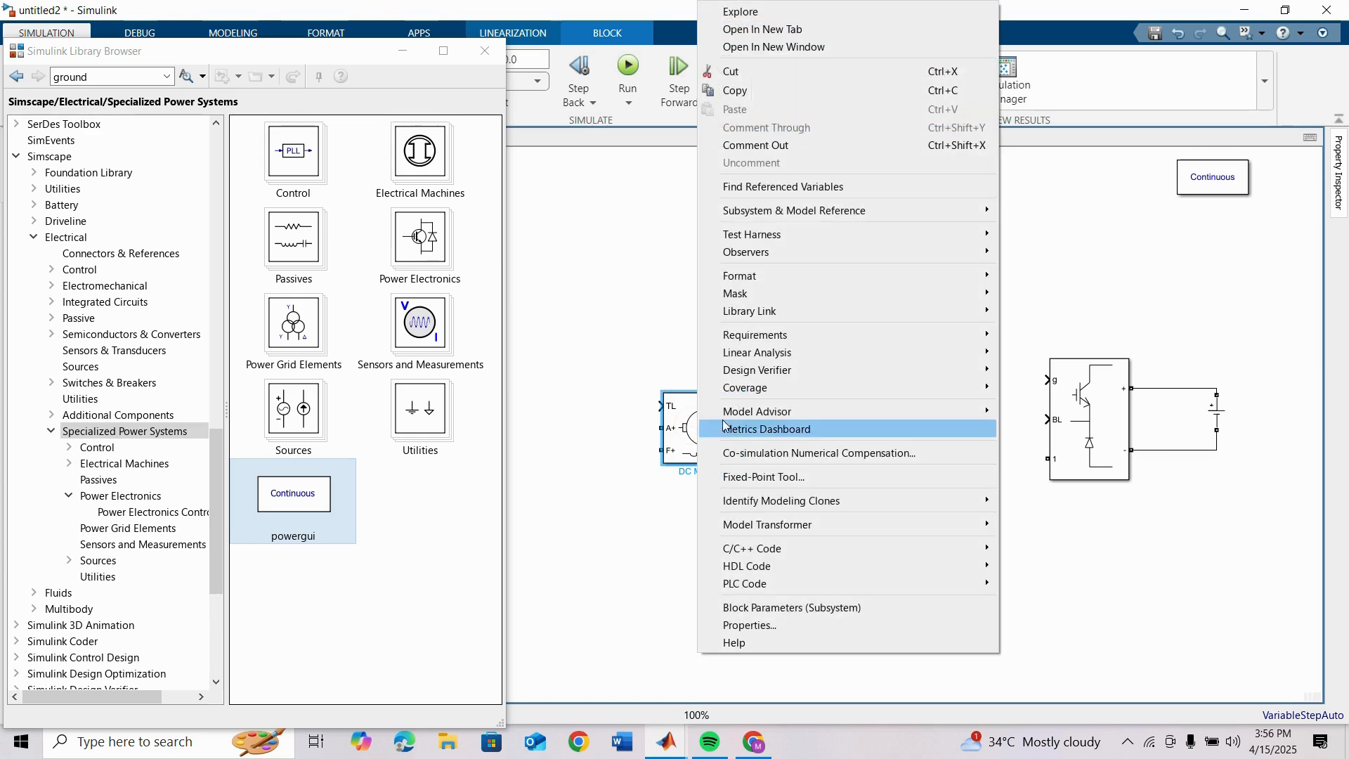
{"action": "mouse_move", "coordinate": [779, 281]}
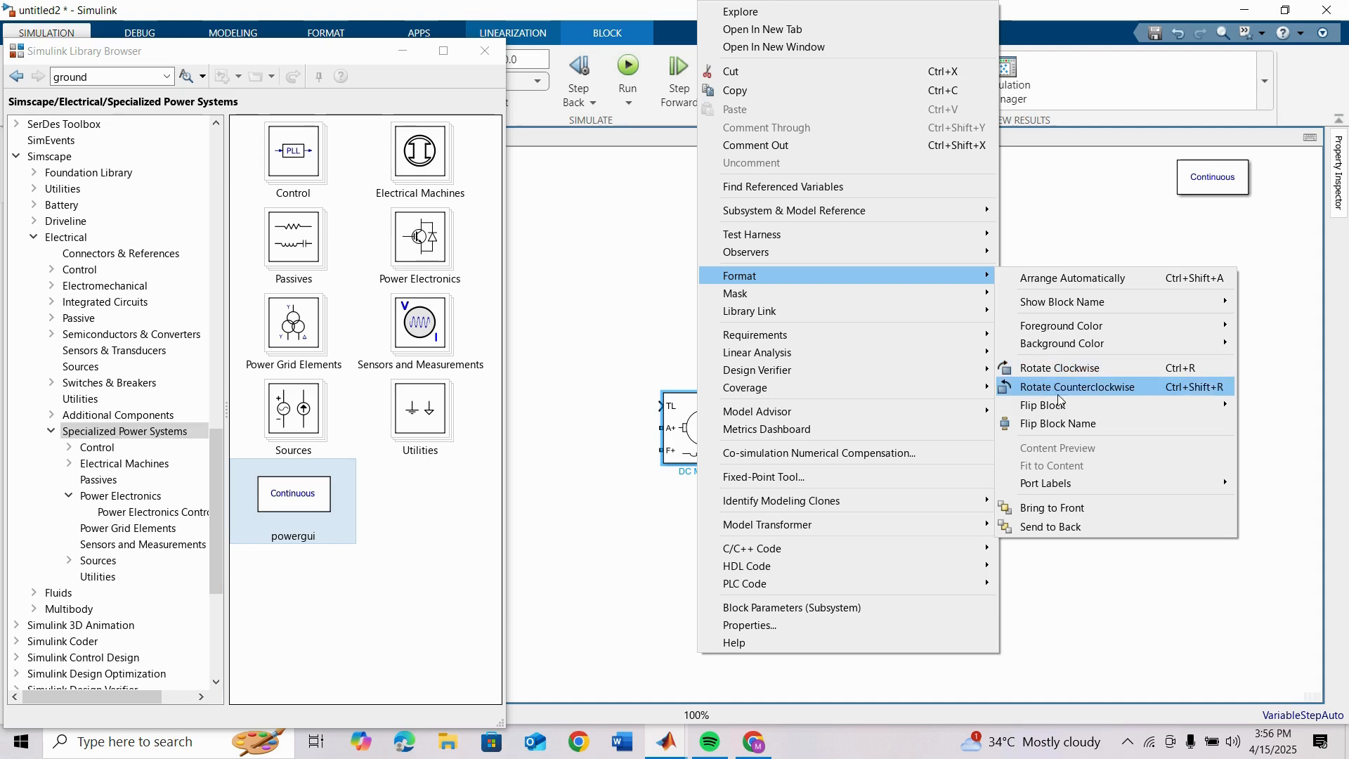
{"action": "mouse_move", "coordinate": [1048, 406]}
{"action": "left_click", "coordinate": [924, 411]}
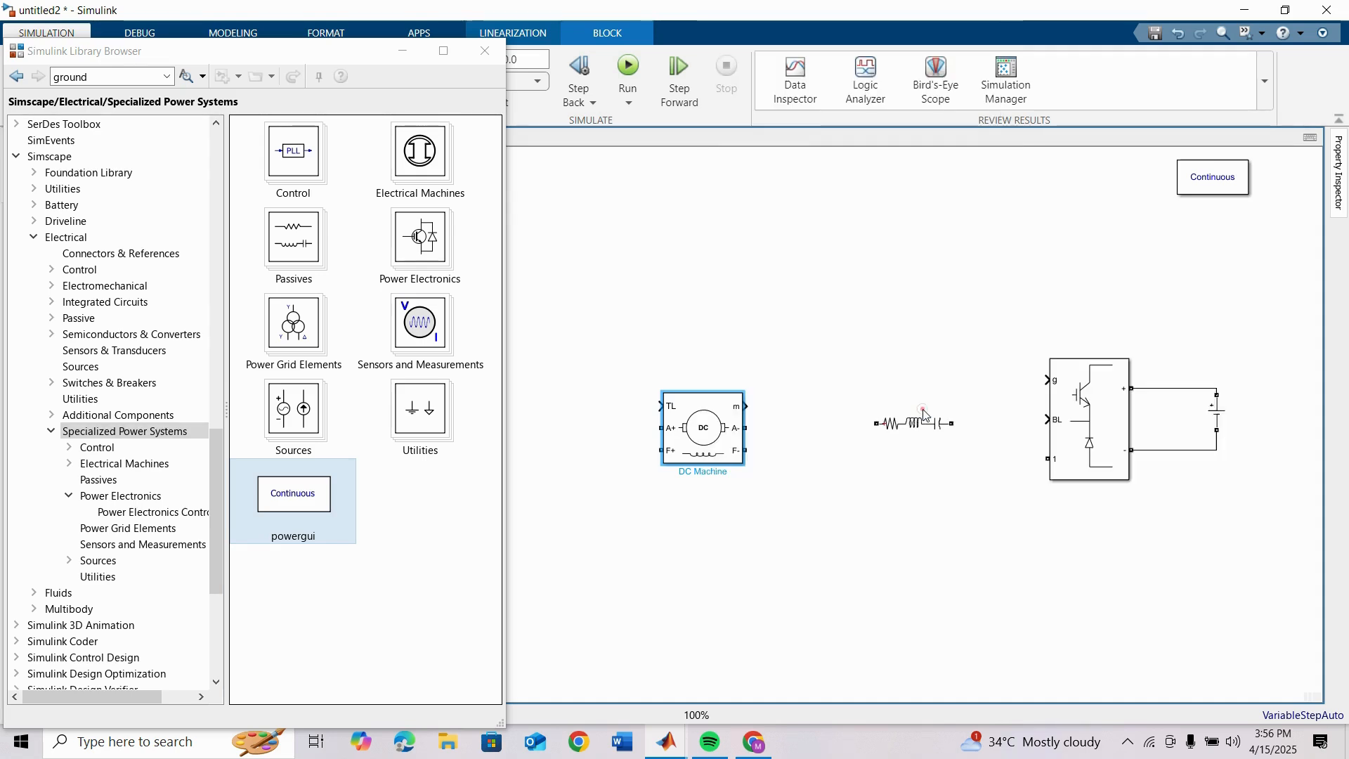
Step: Change the Series RLC Branch to branch type L and enter a new inductance for it
{"action": "left_click", "coordinate": [926, 423]}
{"action": "double_click", "coordinate": [926, 424]}
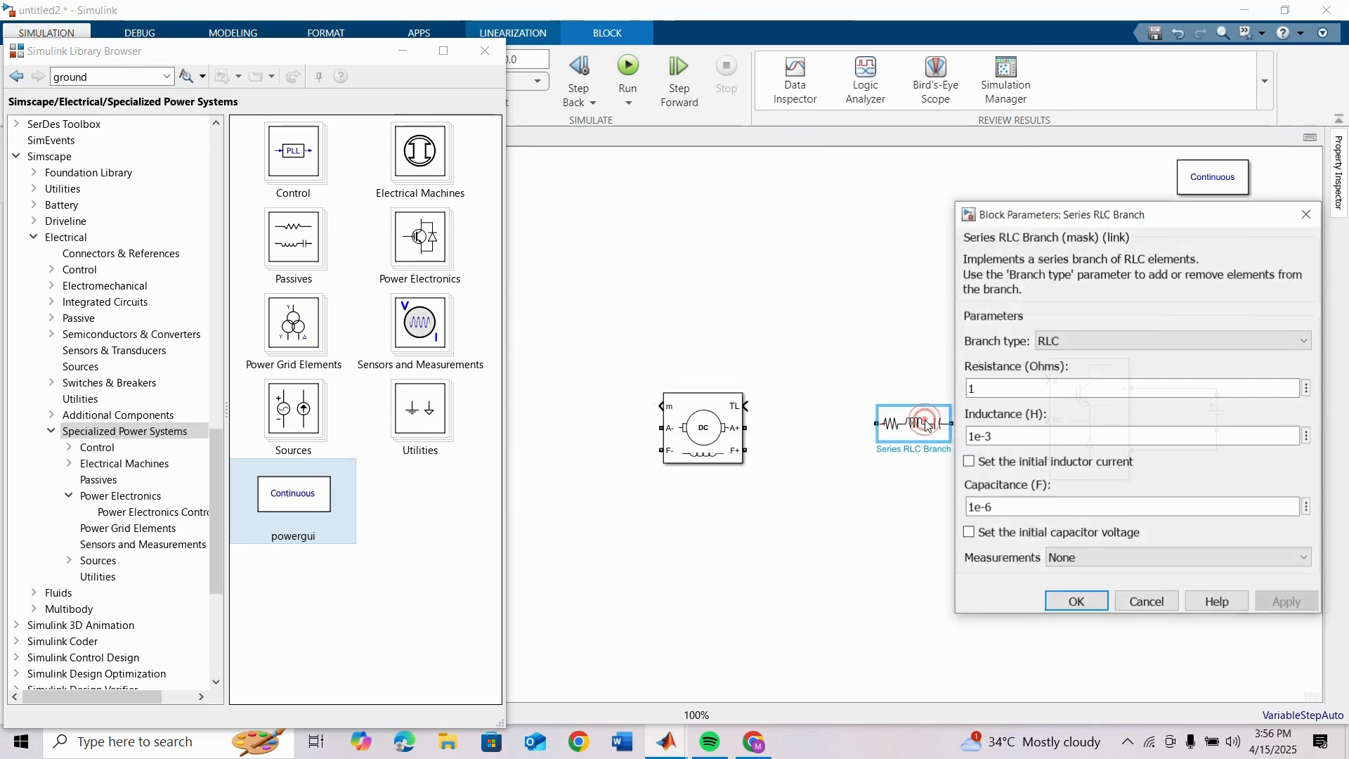
{"action": "left_click", "coordinate": [1054, 336]}
{"action": "left_click", "coordinate": [1061, 390]}
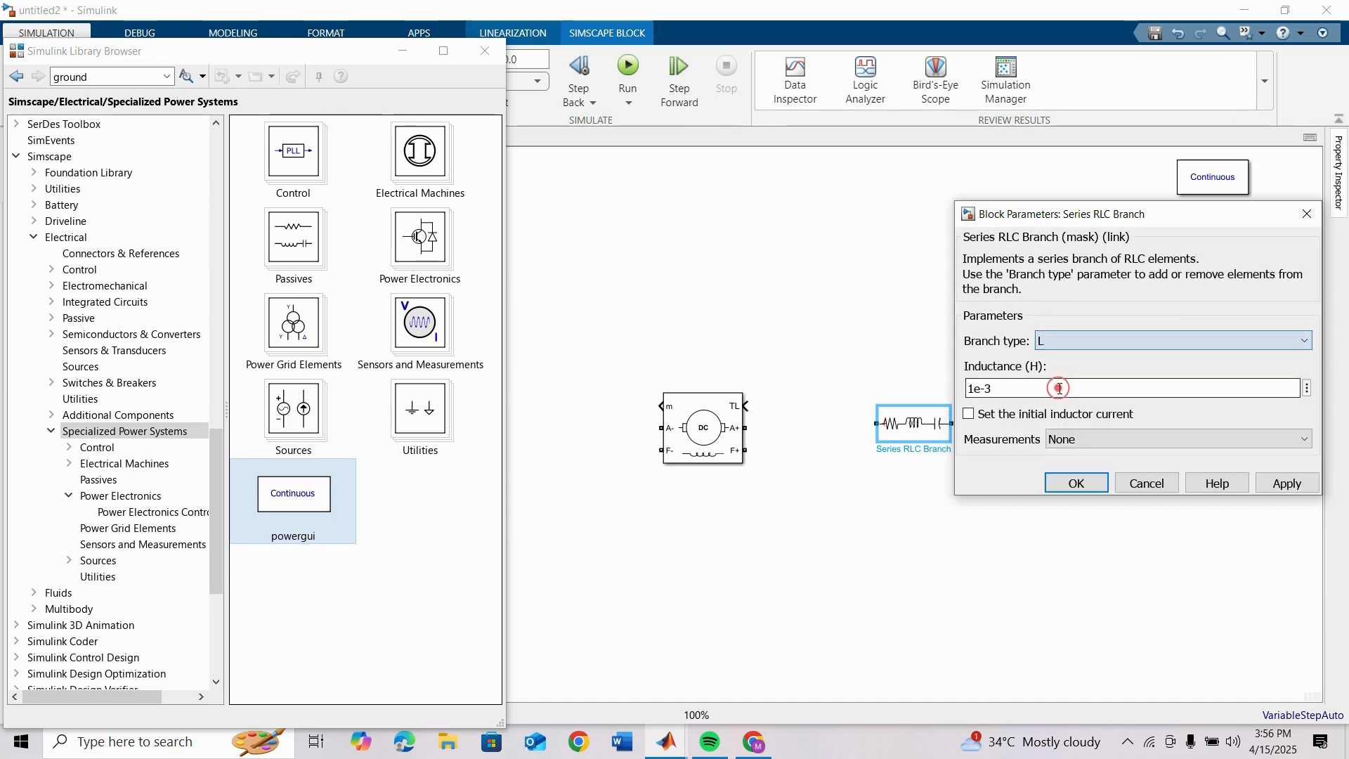
{"action": "double_click", "coordinate": [1010, 396]}
{"action": "type", "text": "10"}
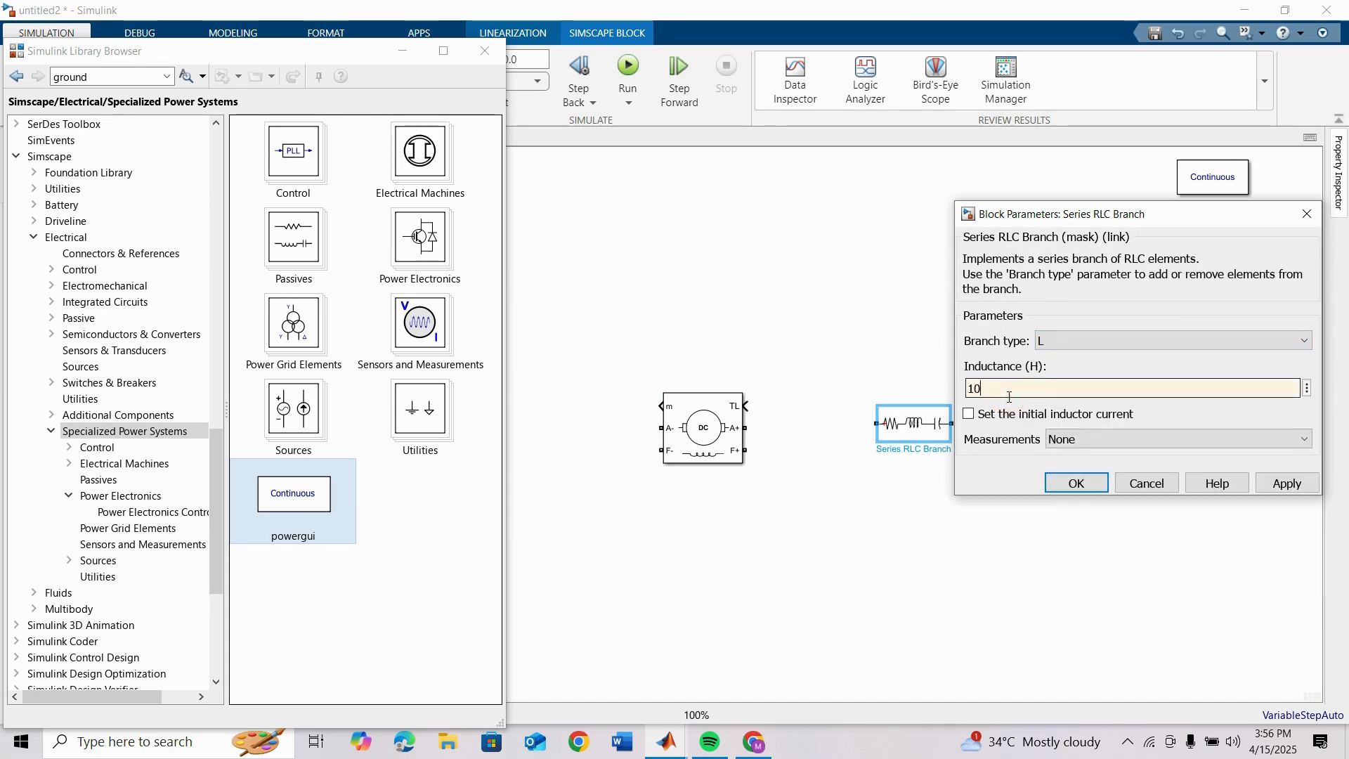
{"action": "type", "text": "e-3"}
{"action": "key", "text": "Return"}
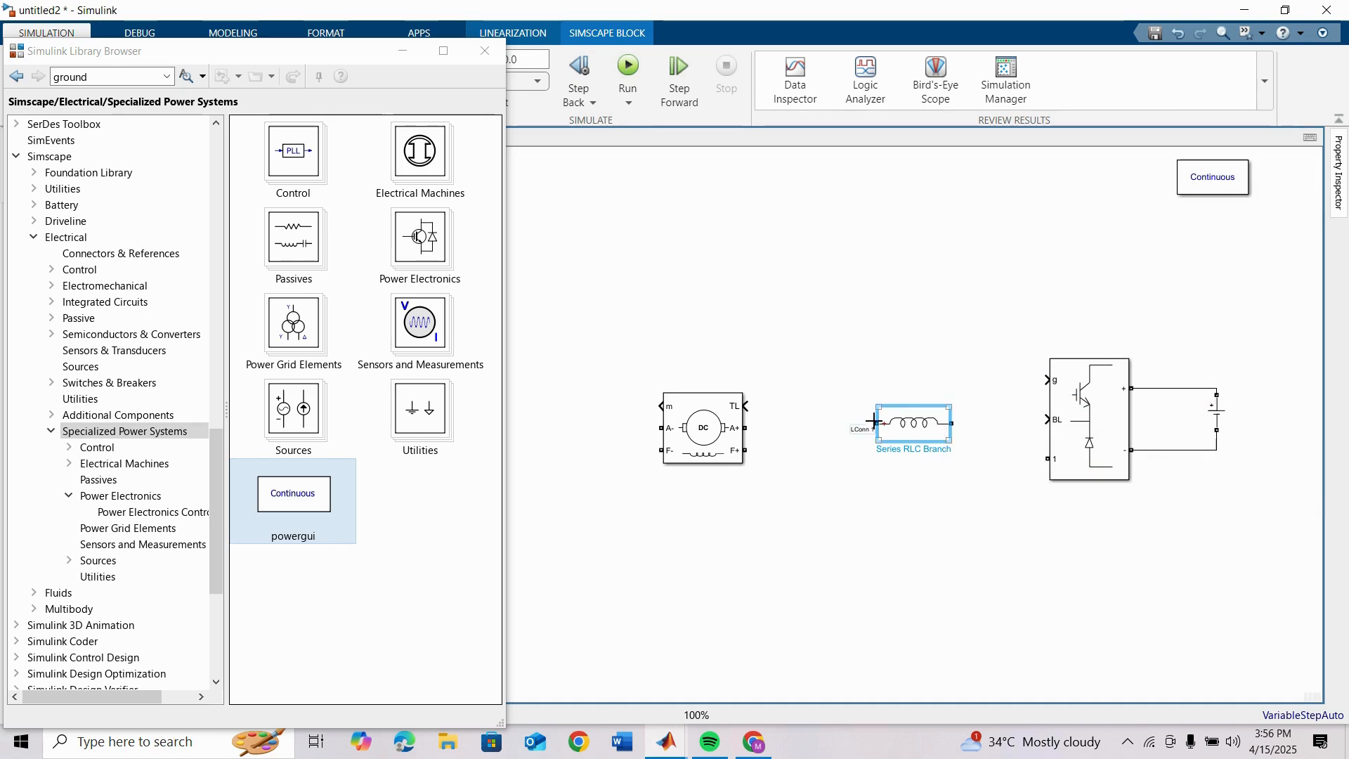
Step: Wire the inductor between the DC Machine's A+ port and the Buck Converter's terminal 1, and connect a Ground block to the source's negative line
{"action": "left_click_drag", "start_coordinate": [876, 423], "coordinate": [738, 427]}
{"action": "left_click", "coordinate": [933, 431]}
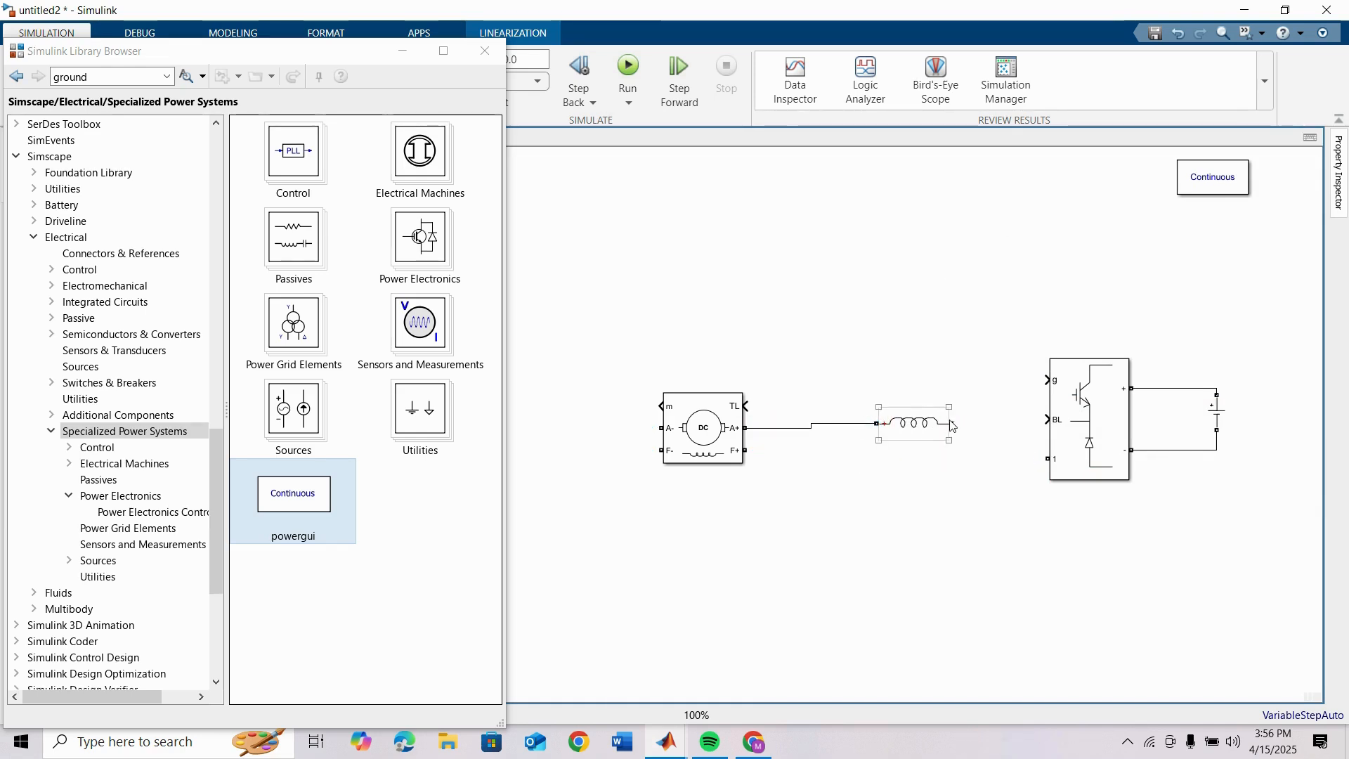
{"action": "left_click_drag", "start_coordinate": [996, 443], "coordinate": [1048, 458]}
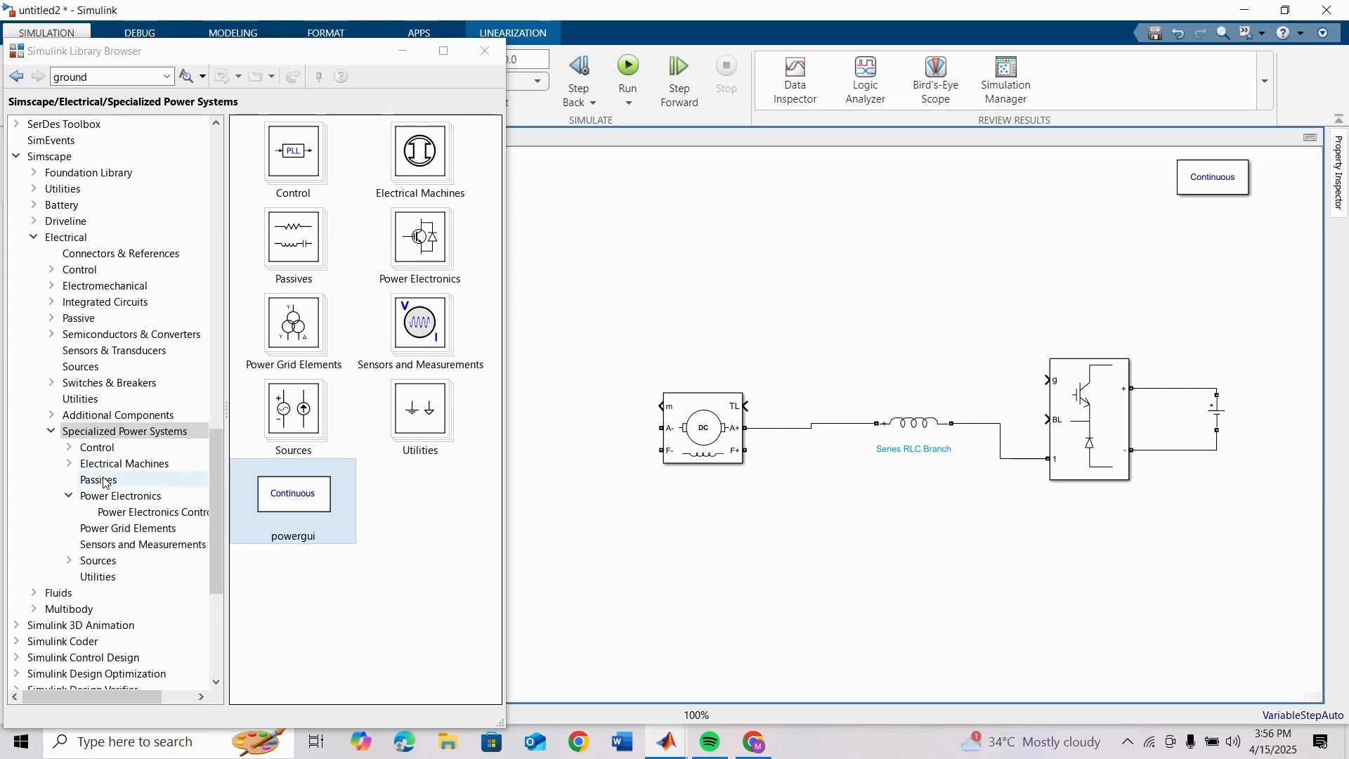
{"action": "left_click", "coordinate": [102, 582]}
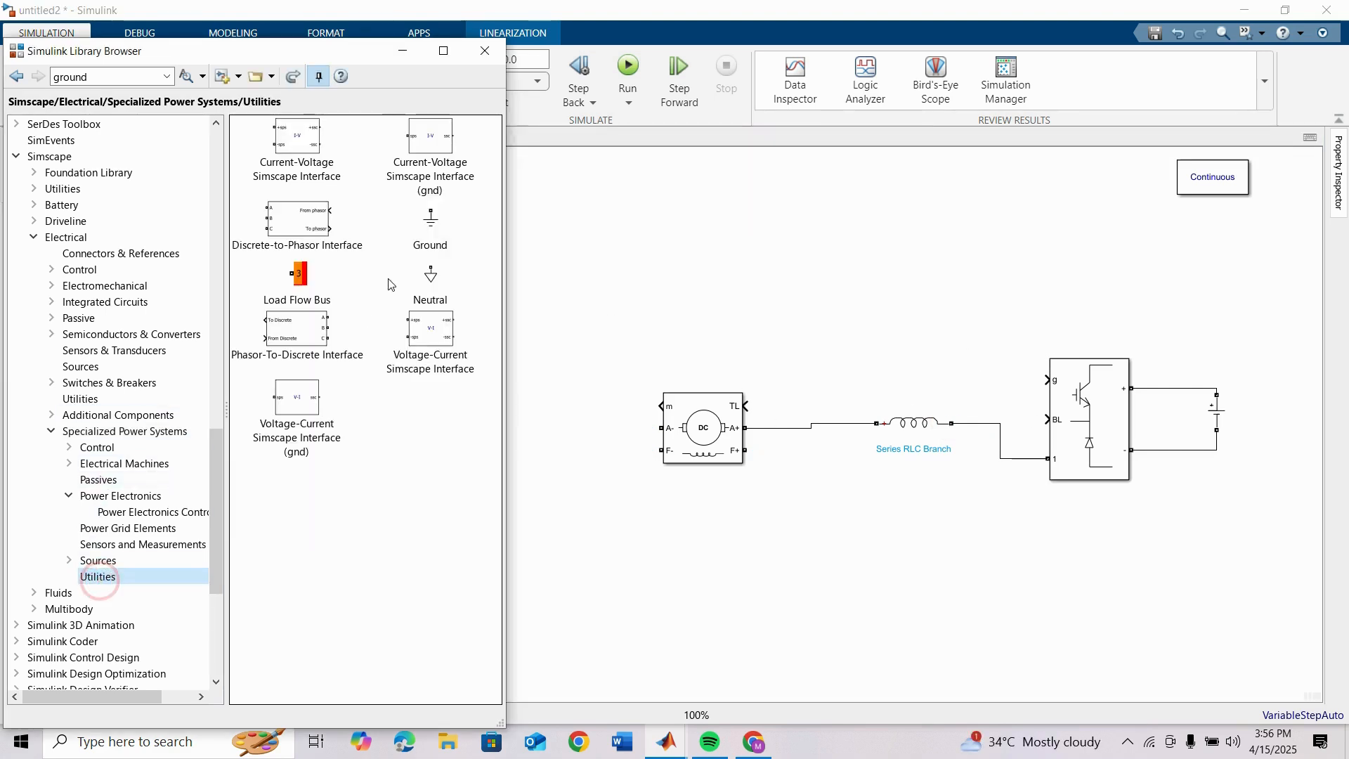
{"action": "mouse_move", "coordinate": [417, 234]}
{"action": "left_mouse_down"}
{"action": "mouse_move", "coordinate": [1139, 489]}
{"action": "mouse_move", "coordinate": [1196, 496]}
{"action": "mouse_move", "coordinate": [1187, 451]}
{"action": "left_mouse_up"}
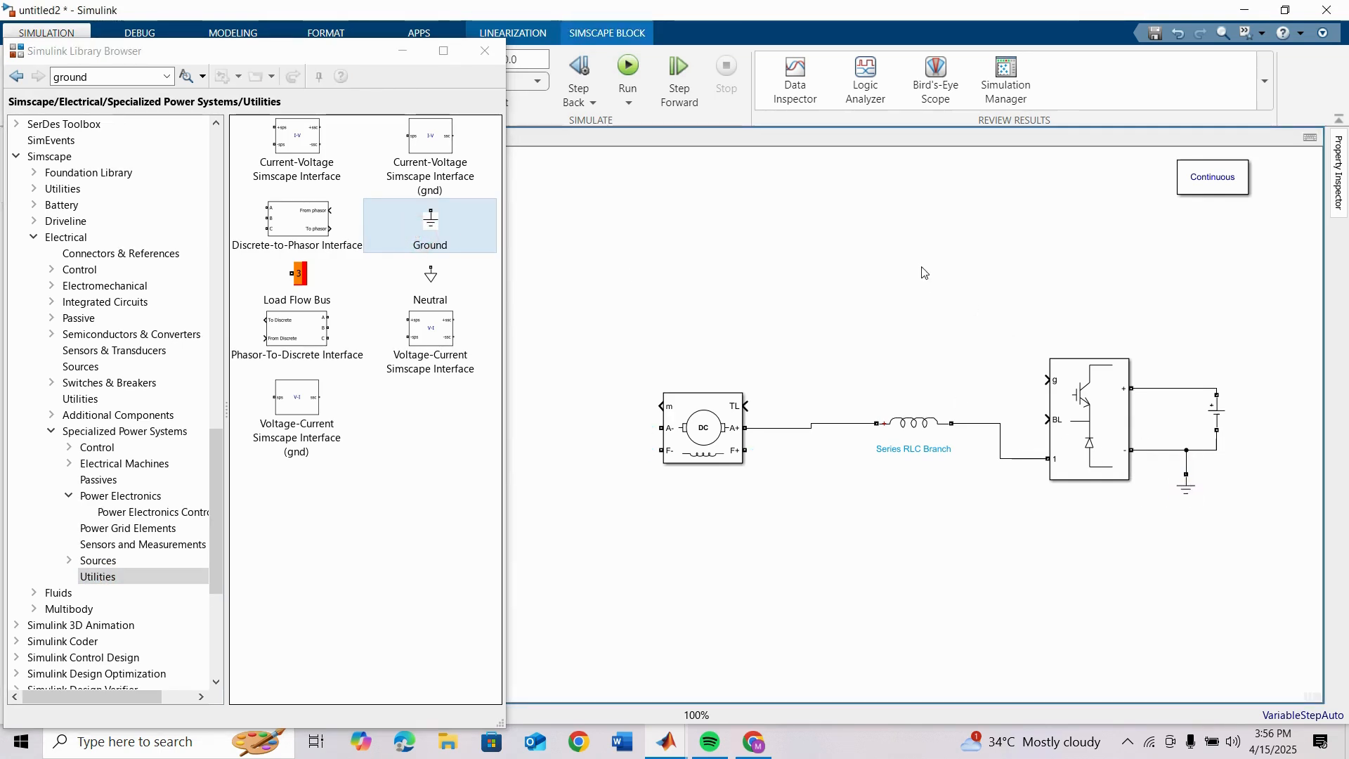
Step: Add a Constant block, wire it to the Buck Converter's BL input, and set its constant value to 0
{"action": "double_click", "coordinate": [818, 254]}
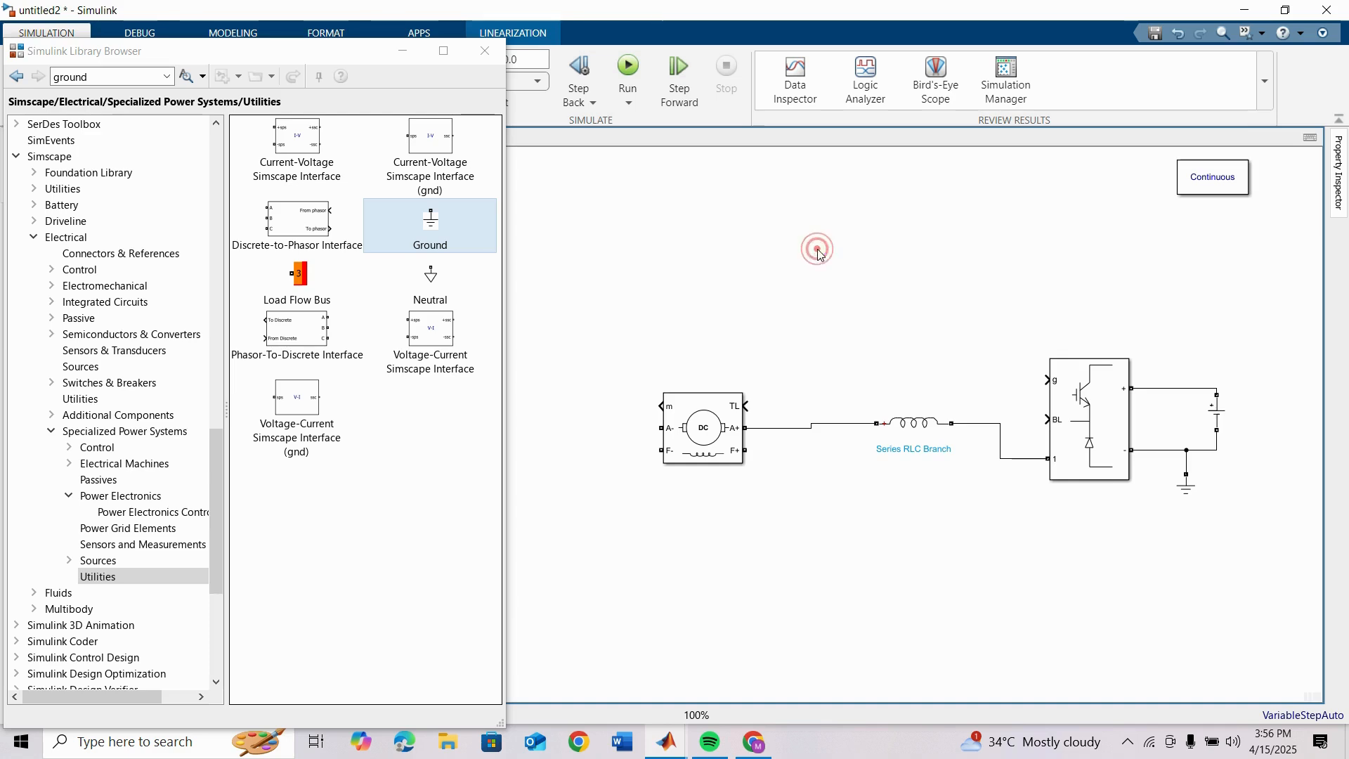
{"action": "type", "text": "cons"}
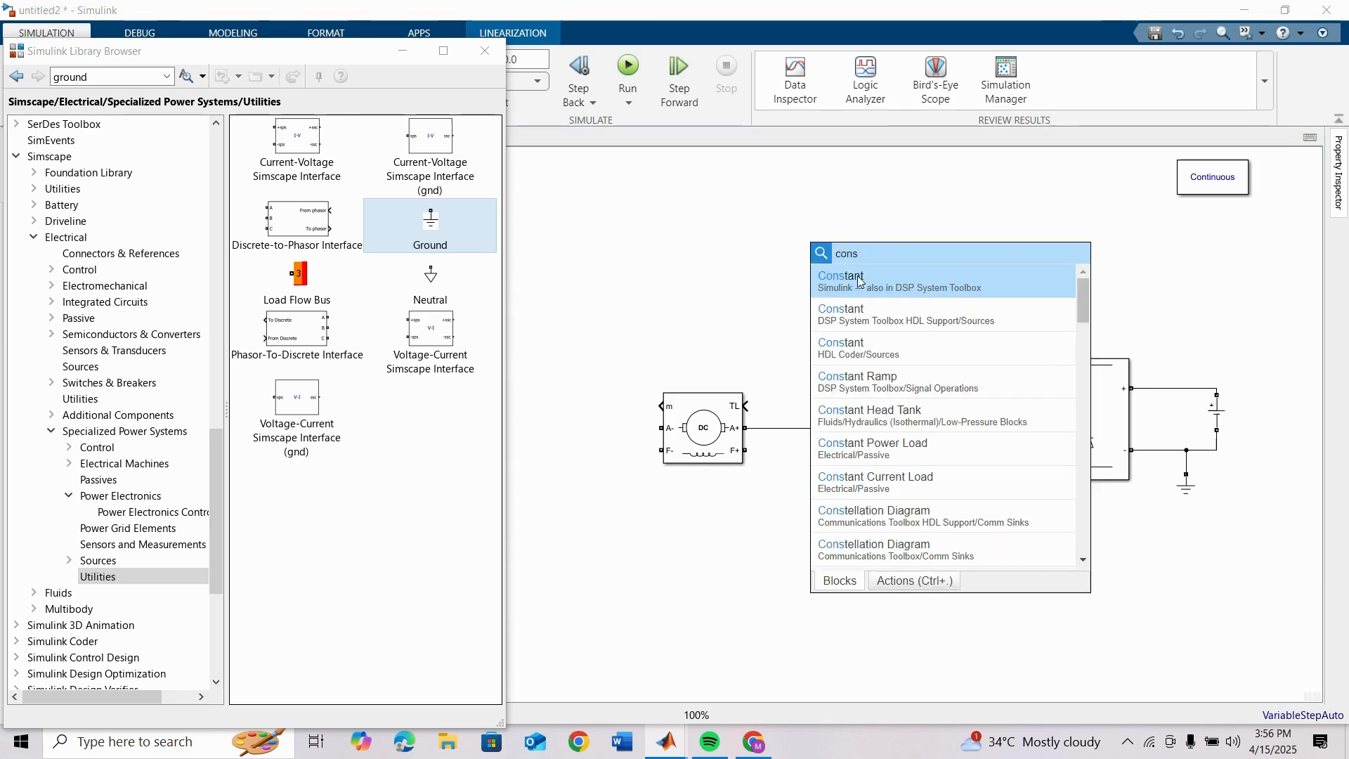
{"action": "left_click", "coordinate": [875, 282]}
{"action": "left_click_drag", "start_coordinate": [820, 246], "coordinate": [1047, 419]}
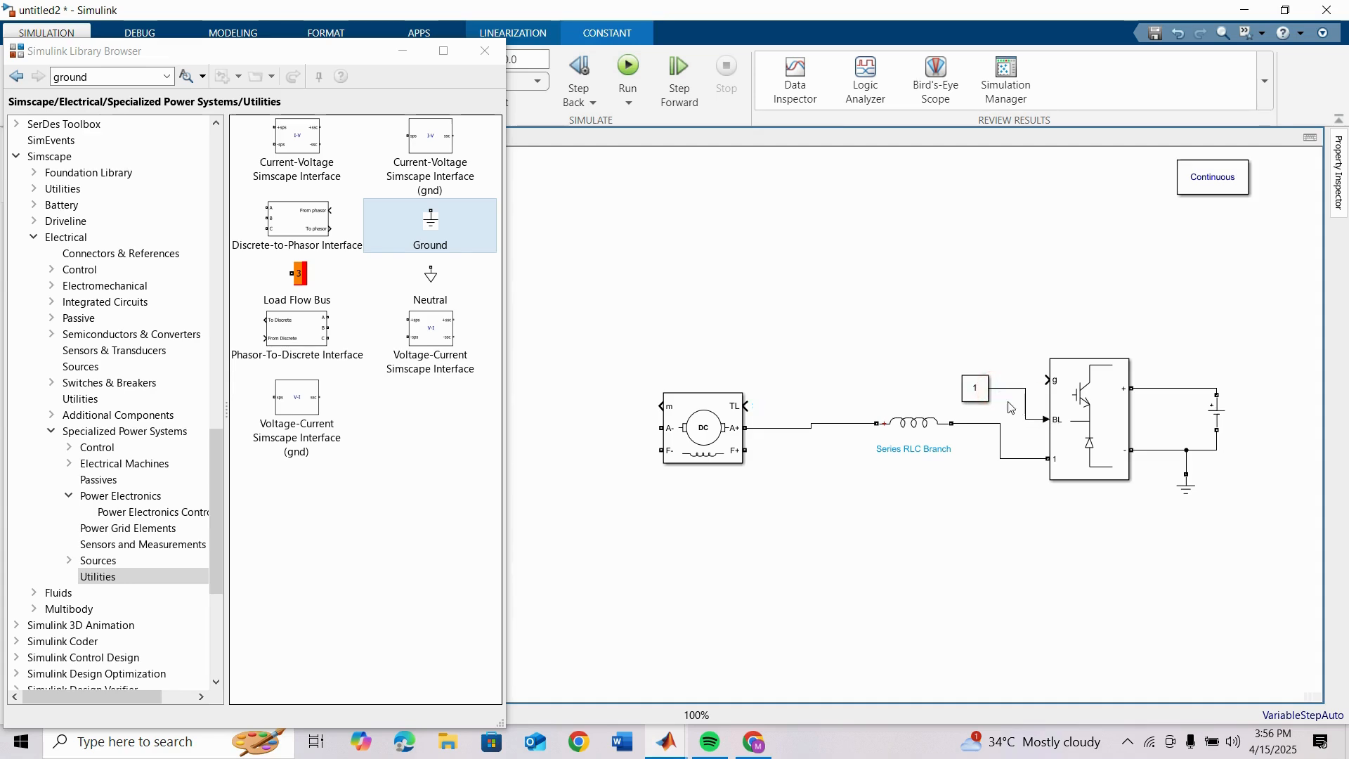
{"action": "double_click", "coordinate": [976, 395]}
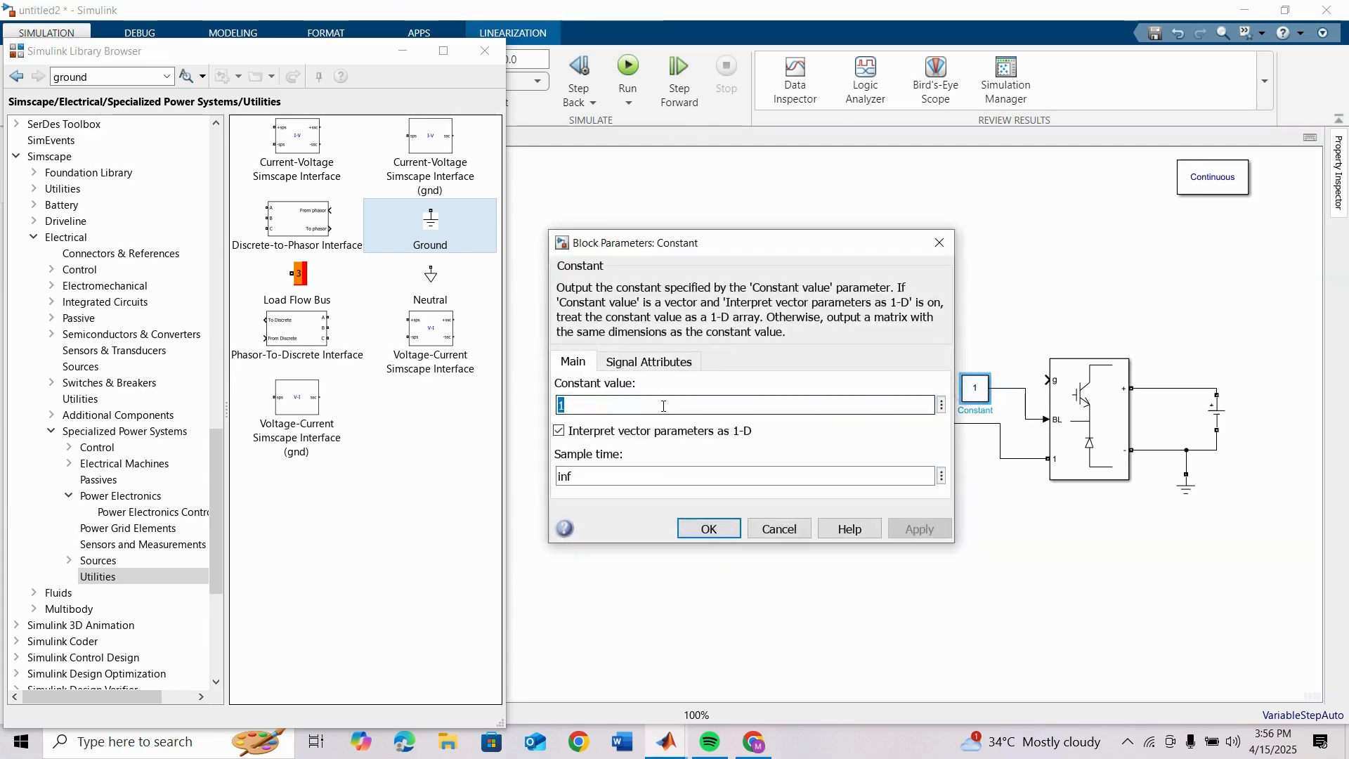
{"action": "type", "text": "0"}
{"action": "key", "text": "Return"}
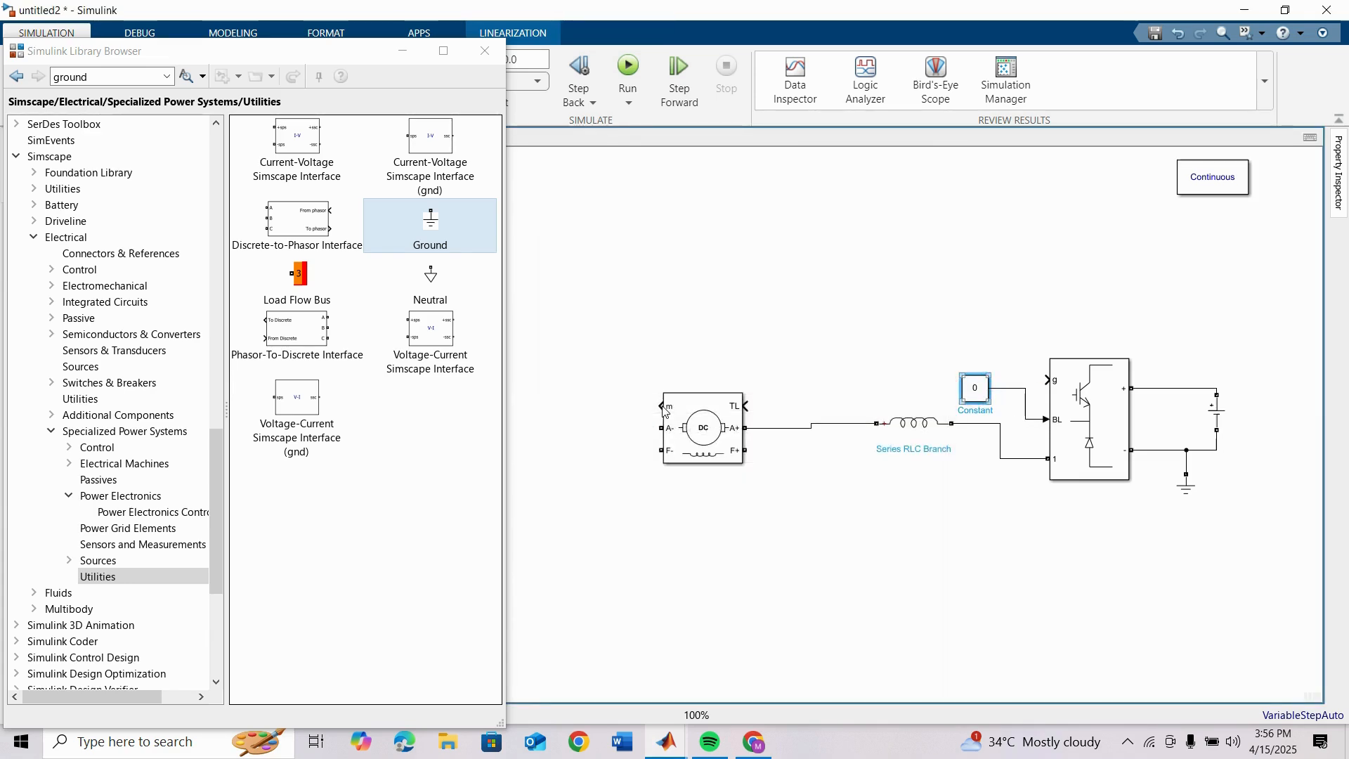
{"action": "left_click", "coordinate": [746, 285]}
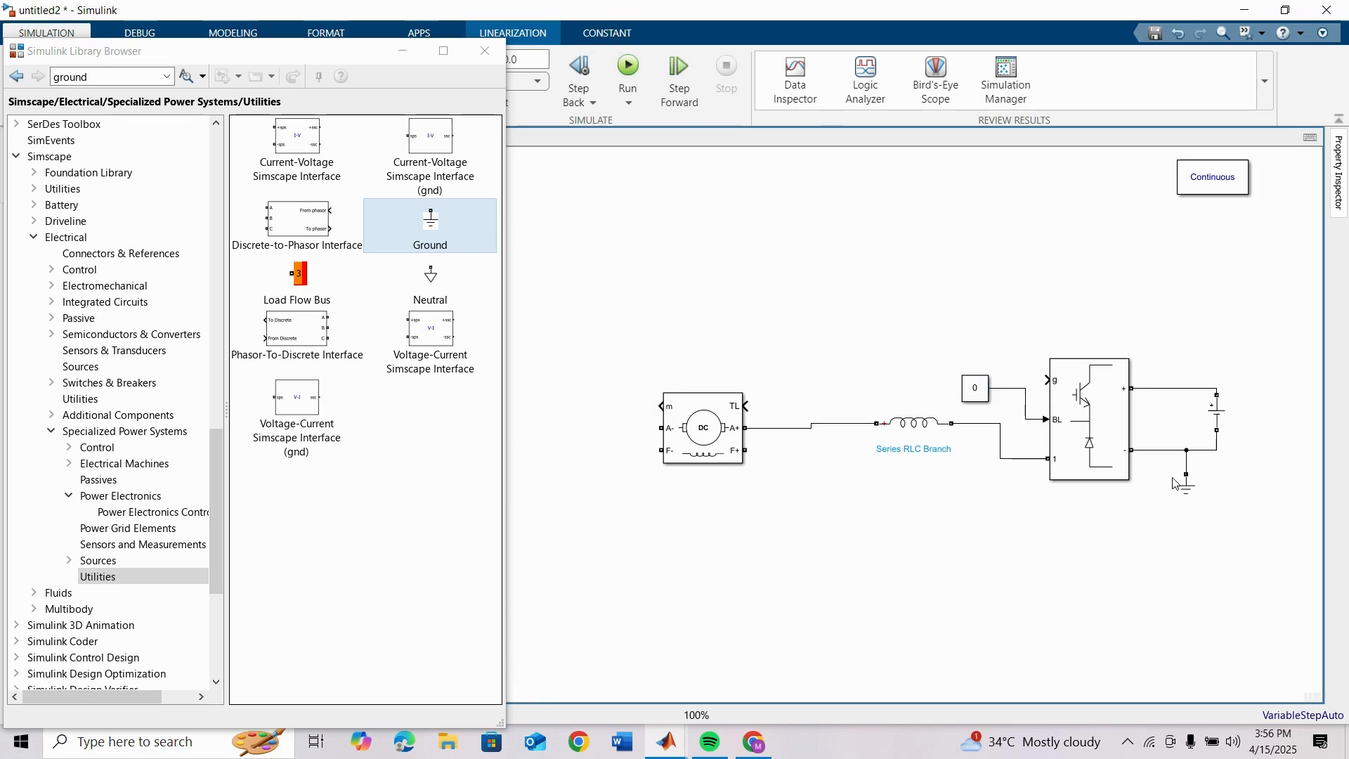
Step: Copy the DC Voltage Source below the DC Machine, rotate it horizontal with plus toward F+, and wire it across F+ and F-
{"action": "left_click_drag", "start_coordinate": [1218, 419], "coordinate": [703, 516]}
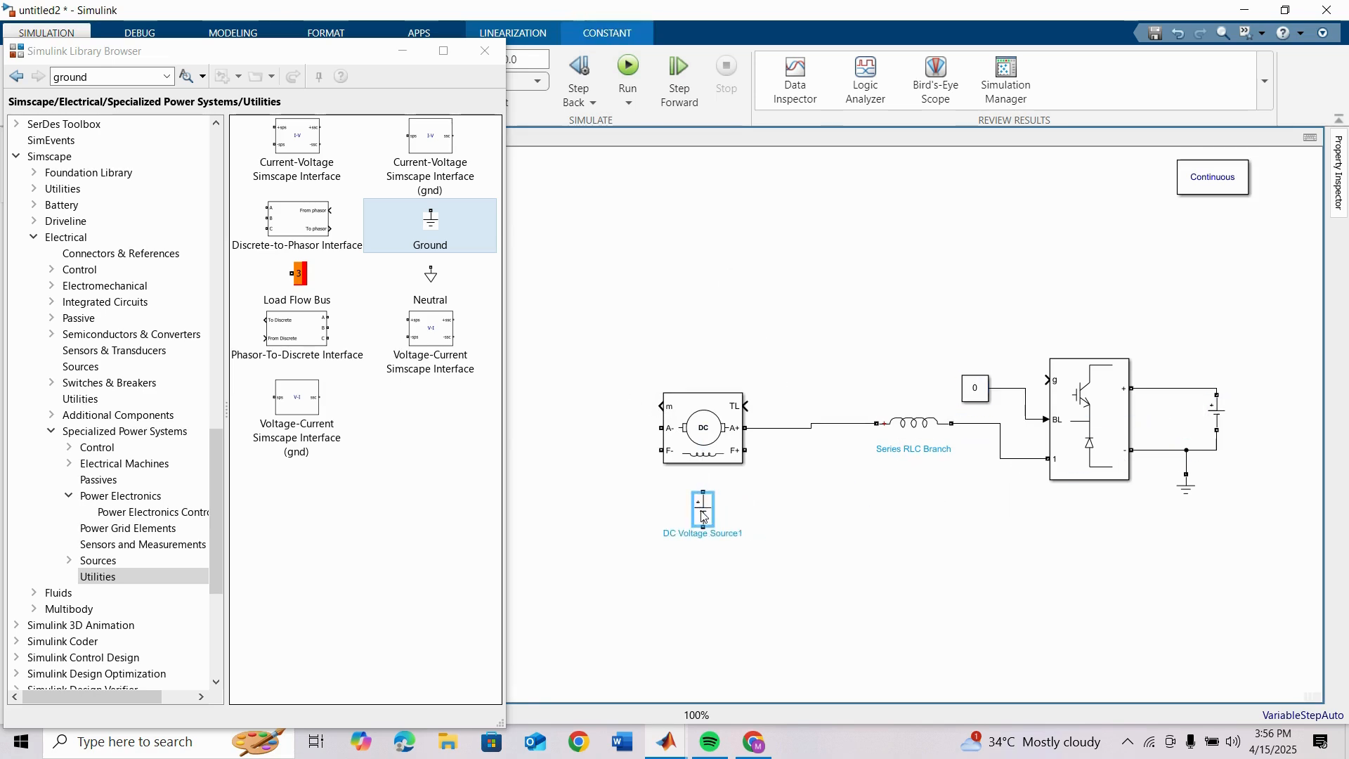
{"action": "key", "text": "ctrl+r"}
{"action": "key", "text": "ctrl+r"}
{"action": "key", "text": "ctrl+r"}
{"action": "key", "text": "ctrl+r"}
{"action": "key", "text": "ctrl+r"}
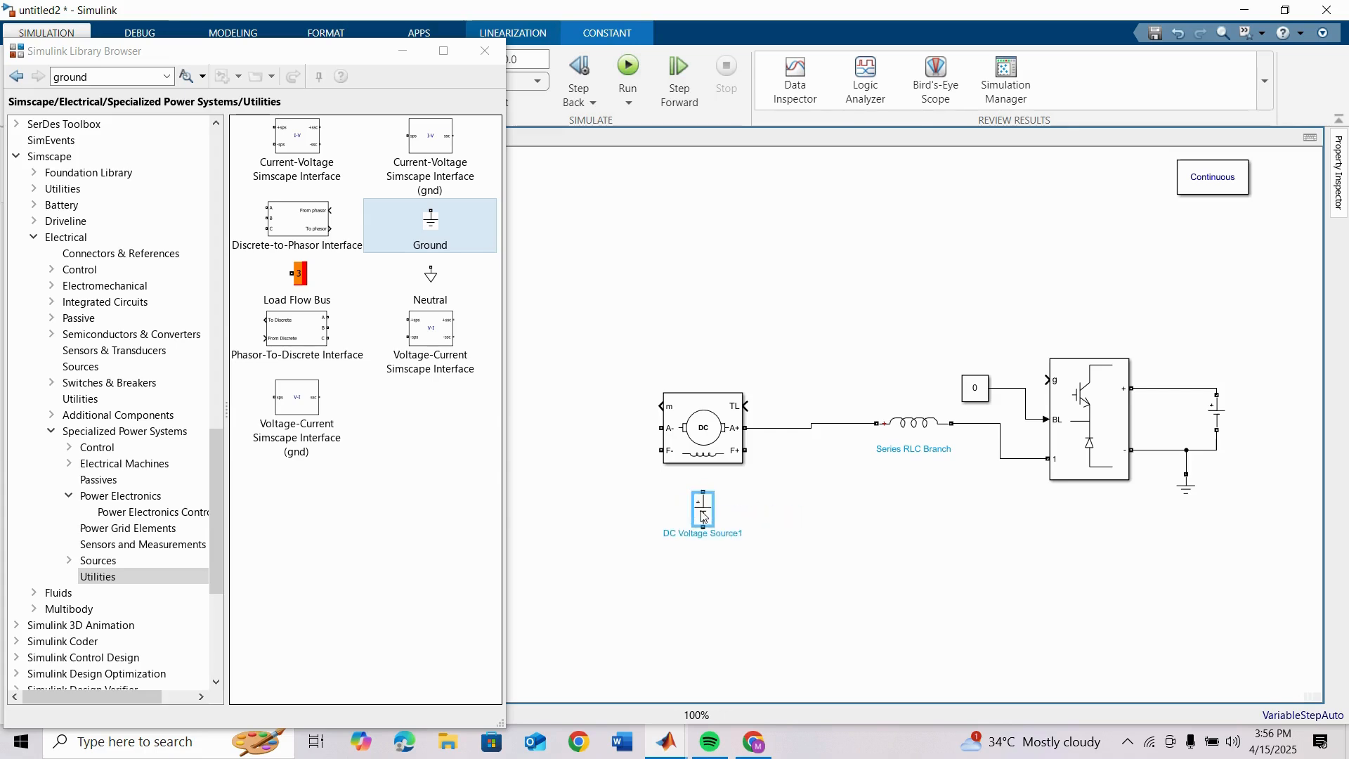
{"action": "left_click", "coordinate": [742, 513]}
{"action": "left_click_drag", "start_coordinate": [718, 512], "coordinate": [745, 450]}
{"action": "left_click_drag", "start_coordinate": [685, 511], "coordinate": [656, 450]}
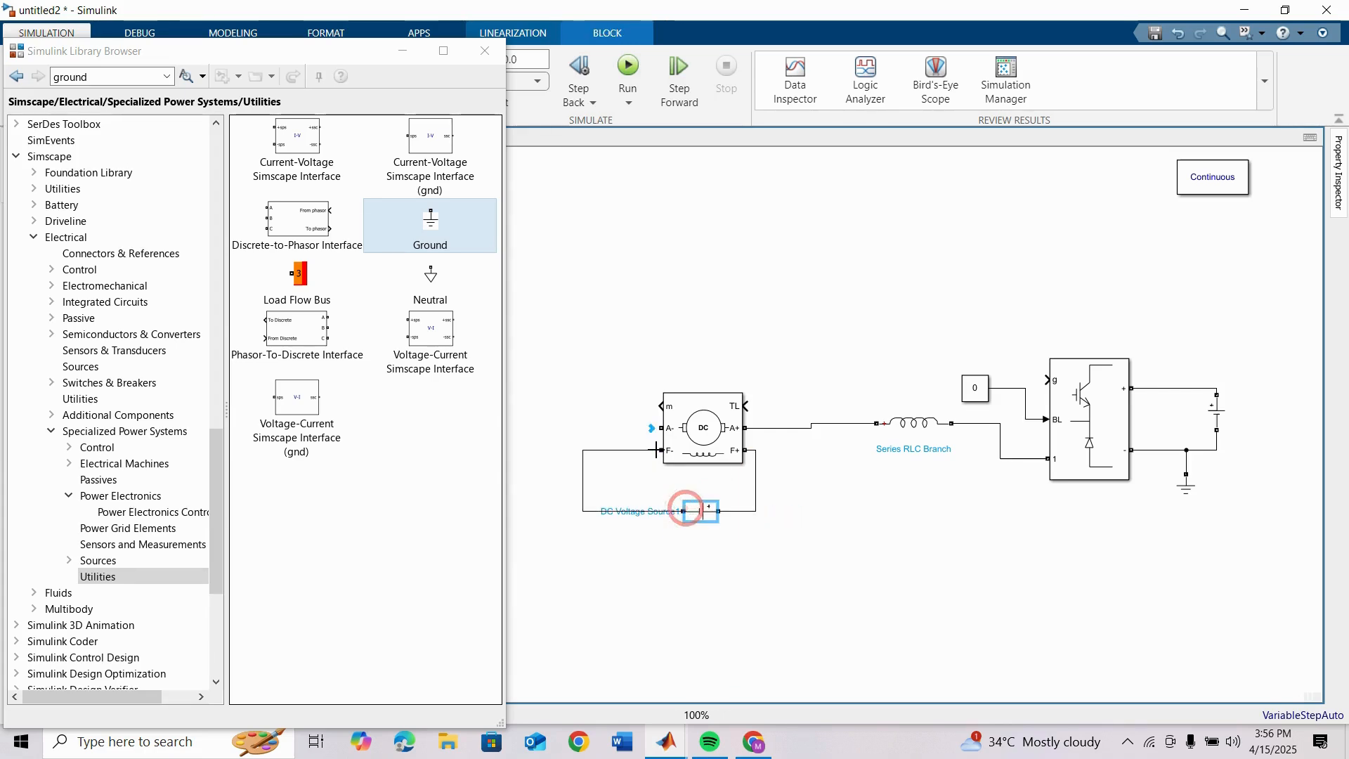
Step: Connect a copy of the Ground block to the DC Machine's A- port and a copy of the zero-valued Constant to its TL input
{"action": "left_click", "coordinate": [985, 518]}
{"action": "left_click_drag", "start_coordinate": [1185, 486], "coordinate": [671, 426]}
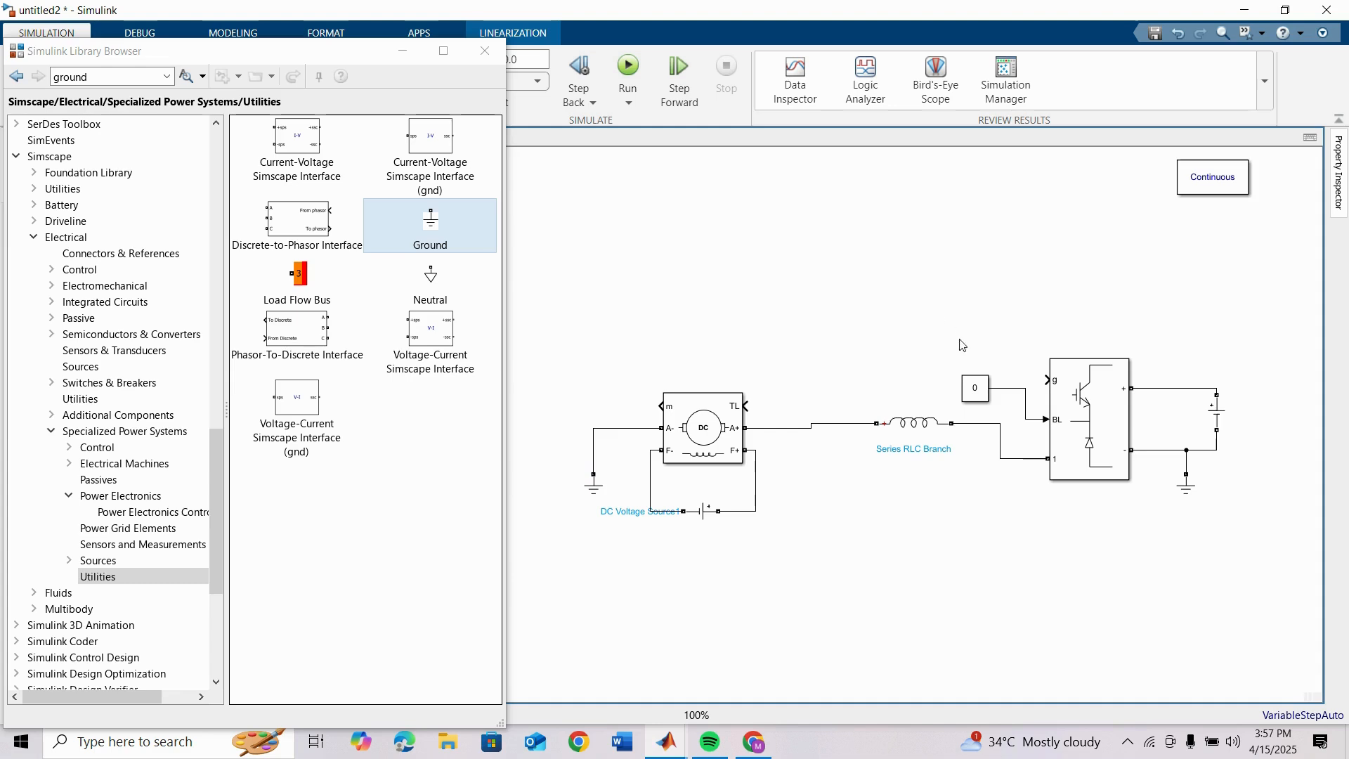
{"action": "left_click_drag", "start_coordinate": [980, 388], "coordinate": [798, 363]}
{"action": "left_click_drag", "start_coordinate": [779, 362], "coordinate": [747, 406]}
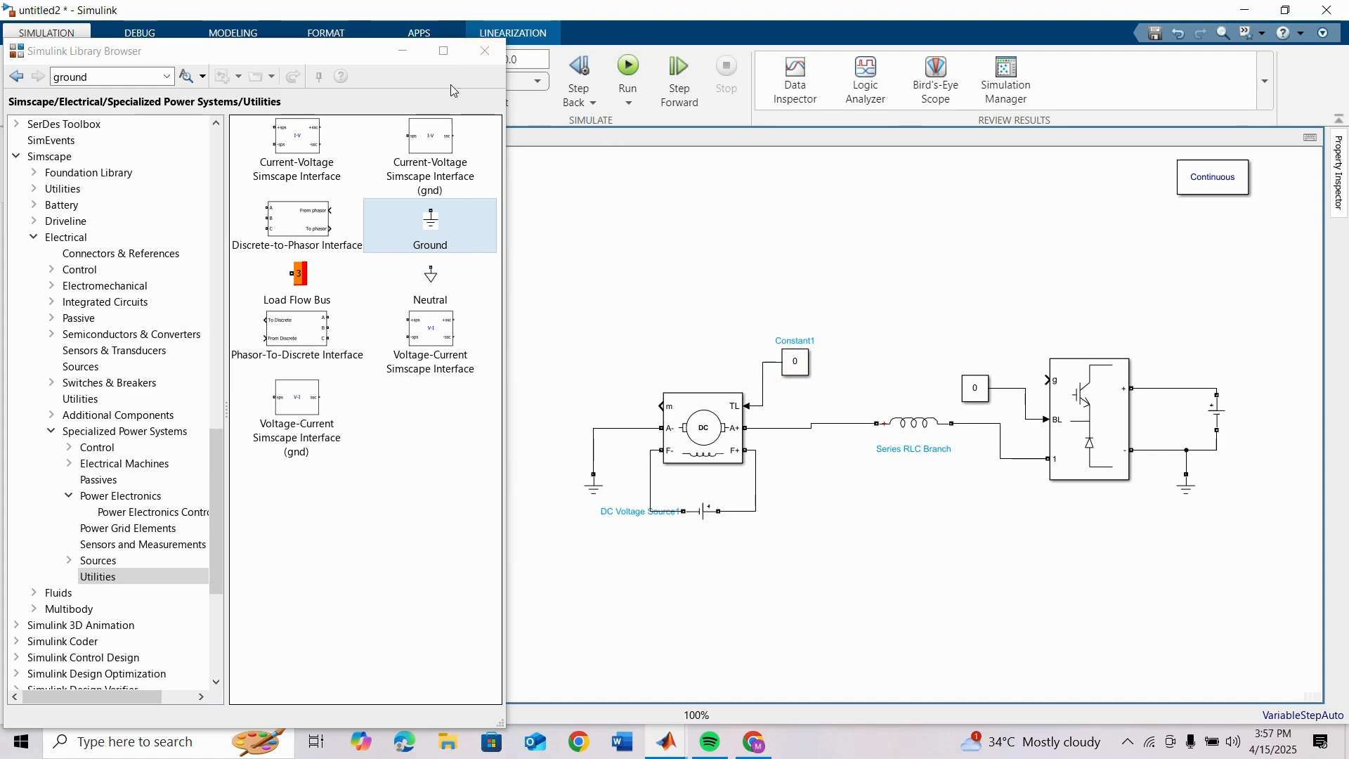
{"action": "left_click", "coordinate": [486, 52]}
{"action": "left_click", "coordinate": [690, 437]}
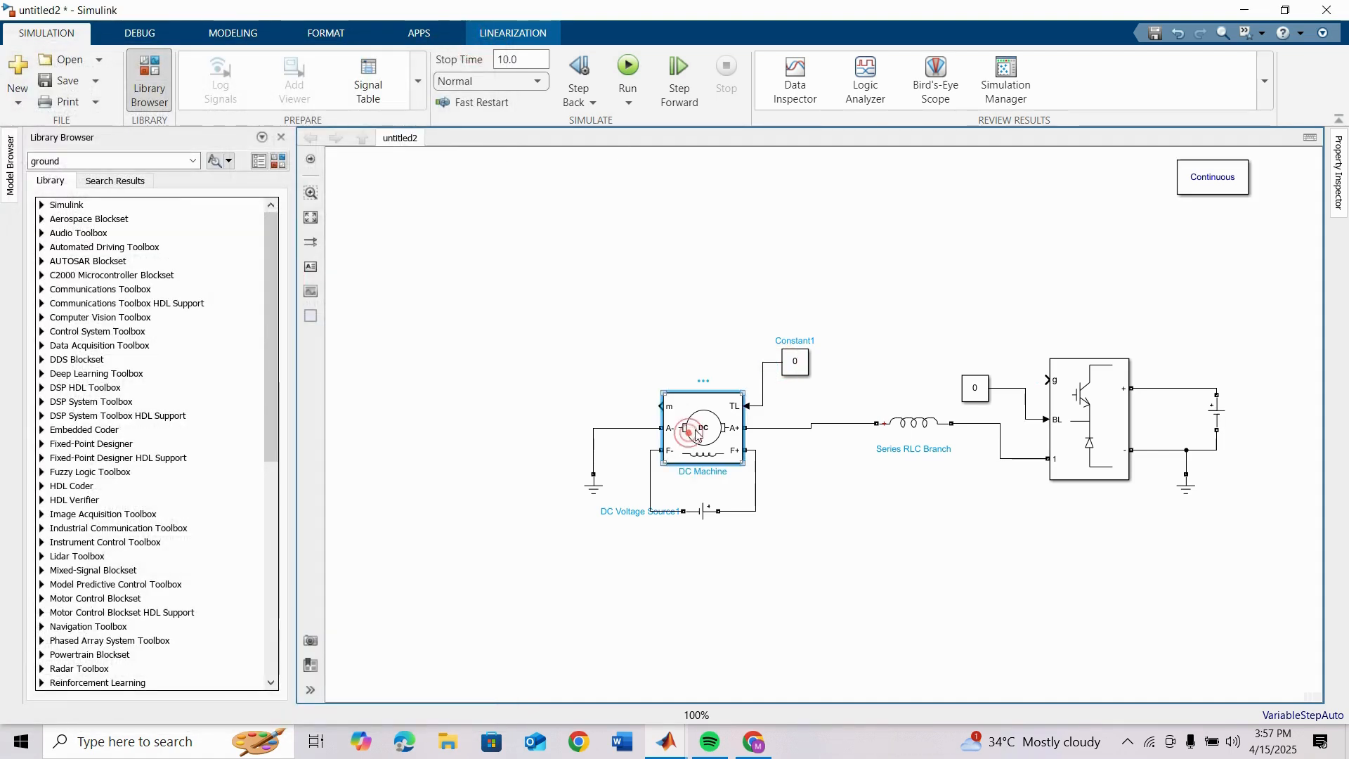
Step: Add a Bus Selector block, rotate it so its input faces the DC Machine, and place it beside the m port
{"action": "double_click", "coordinate": [614, 218]}
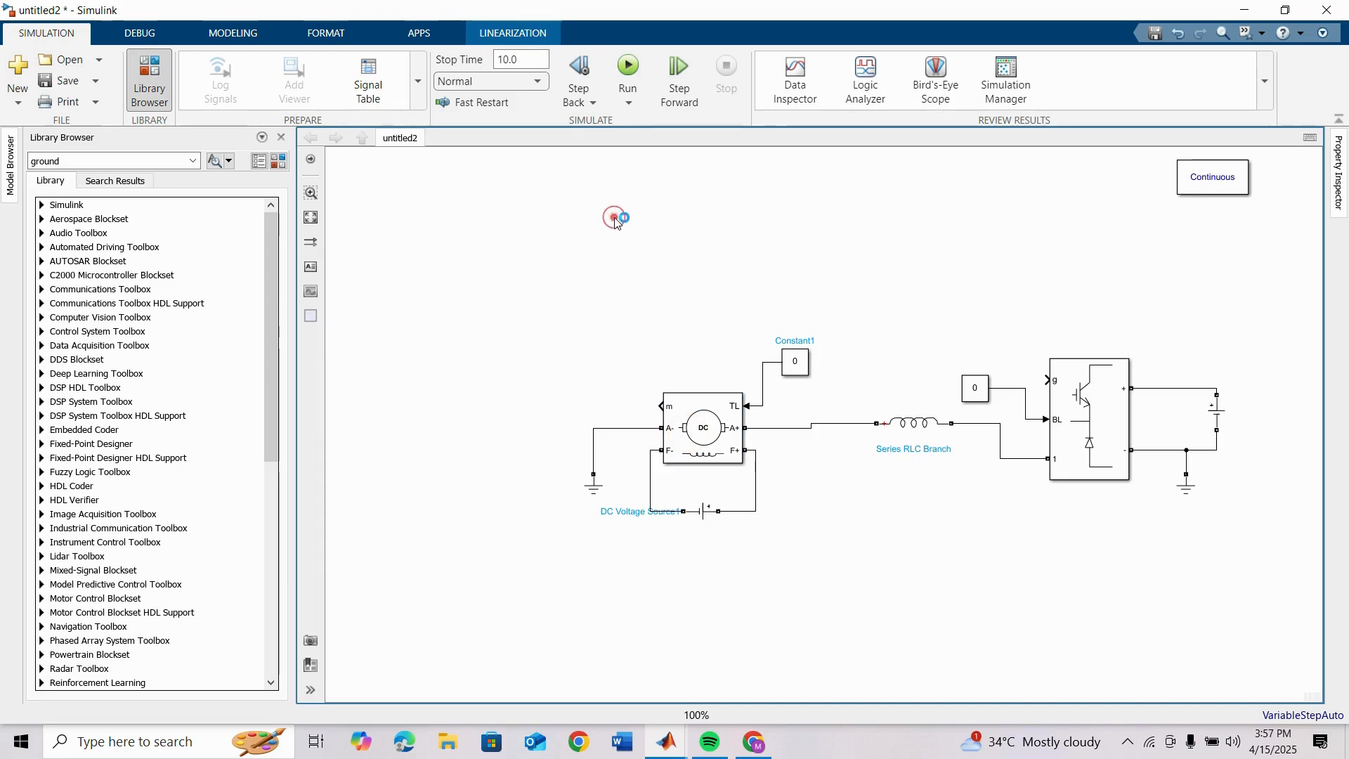
{"action": "type", "text": "bus"}
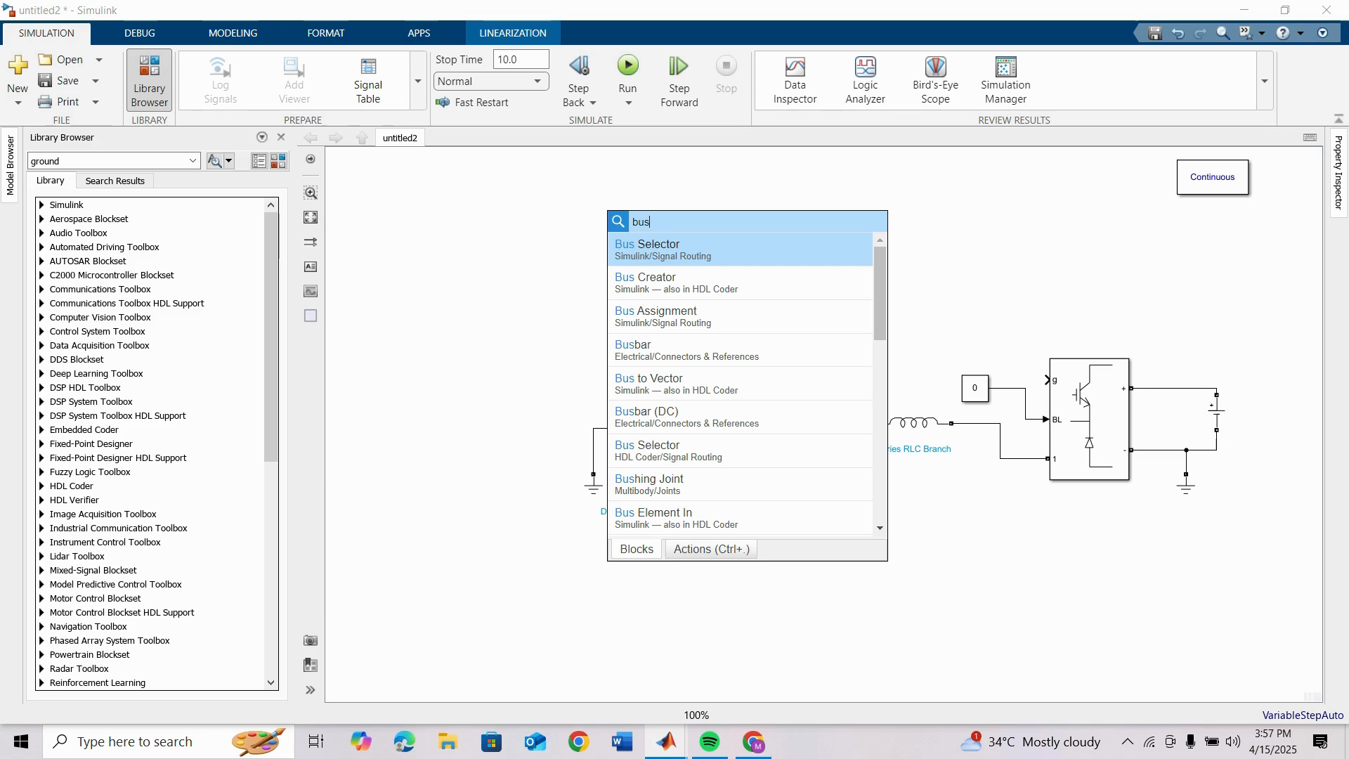
{"action": "left_click", "coordinate": [679, 257]}
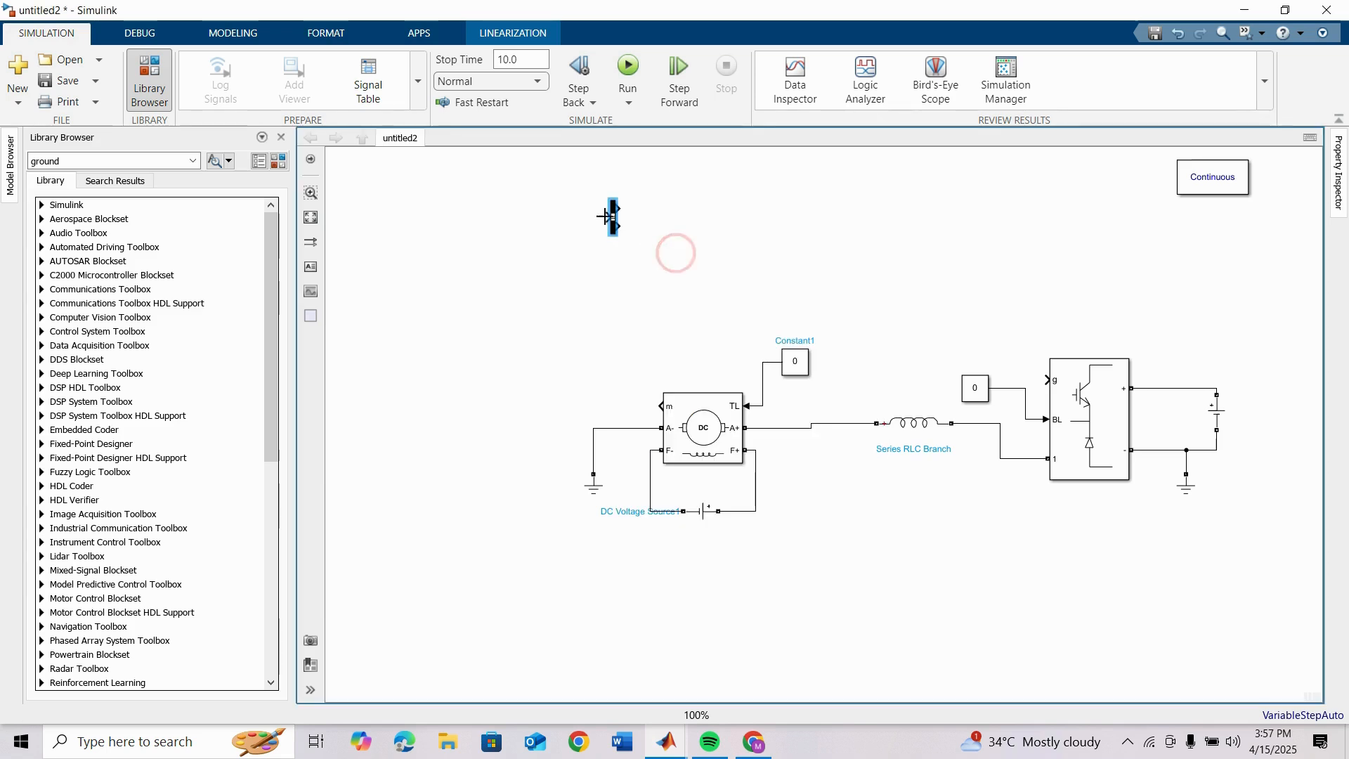
{"action": "key", "text": "ctrl+r"}
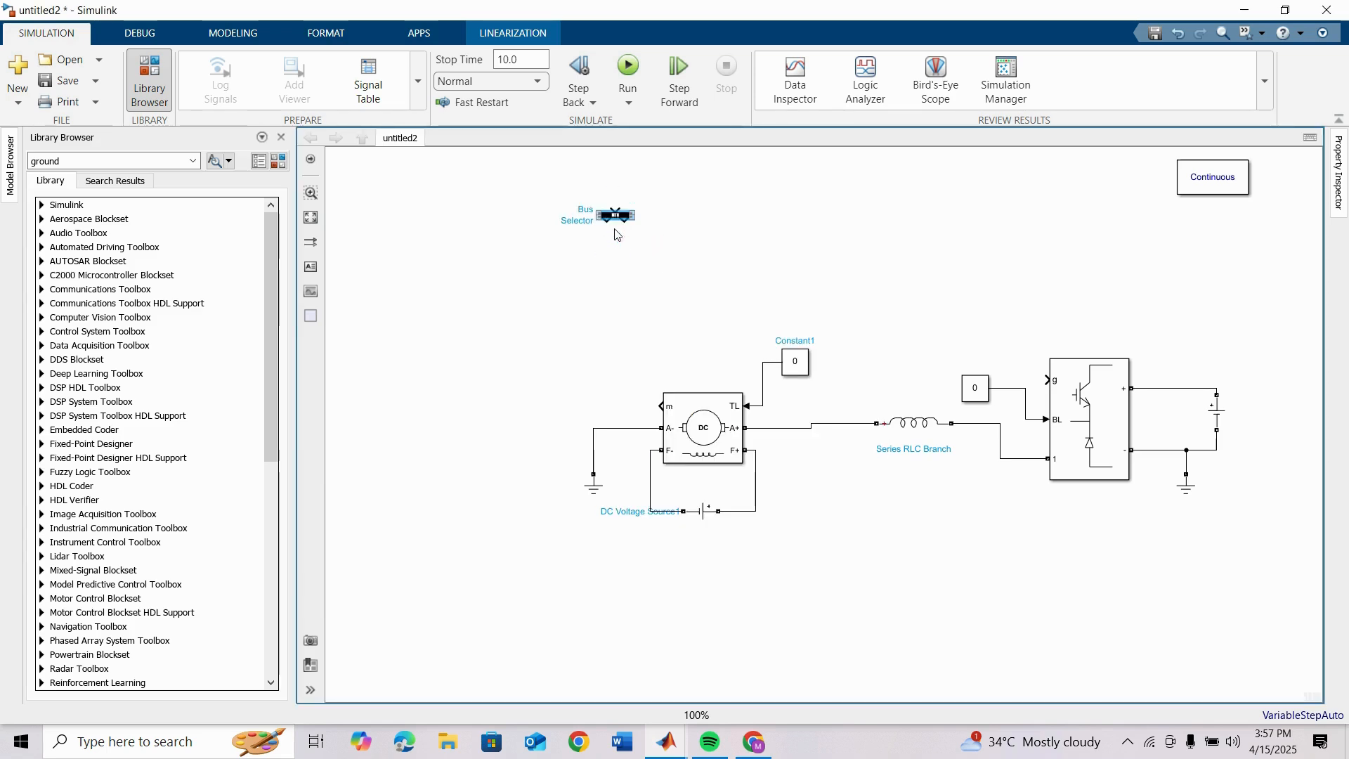
{"action": "key", "text": "ctrl+r"}
{"action": "left_click_drag", "start_coordinate": [615, 220], "coordinate": [611, 399]}
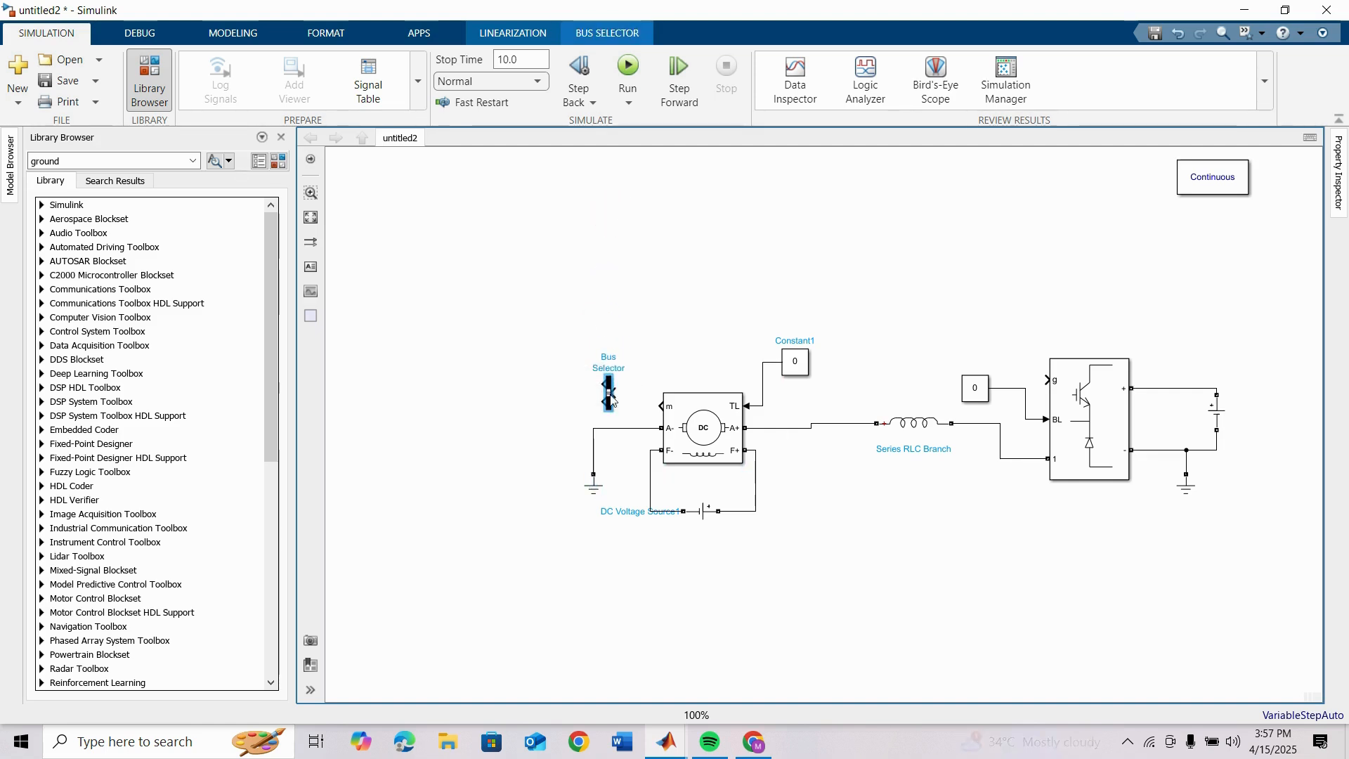
{"action": "double_click", "coordinate": [610, 397]}
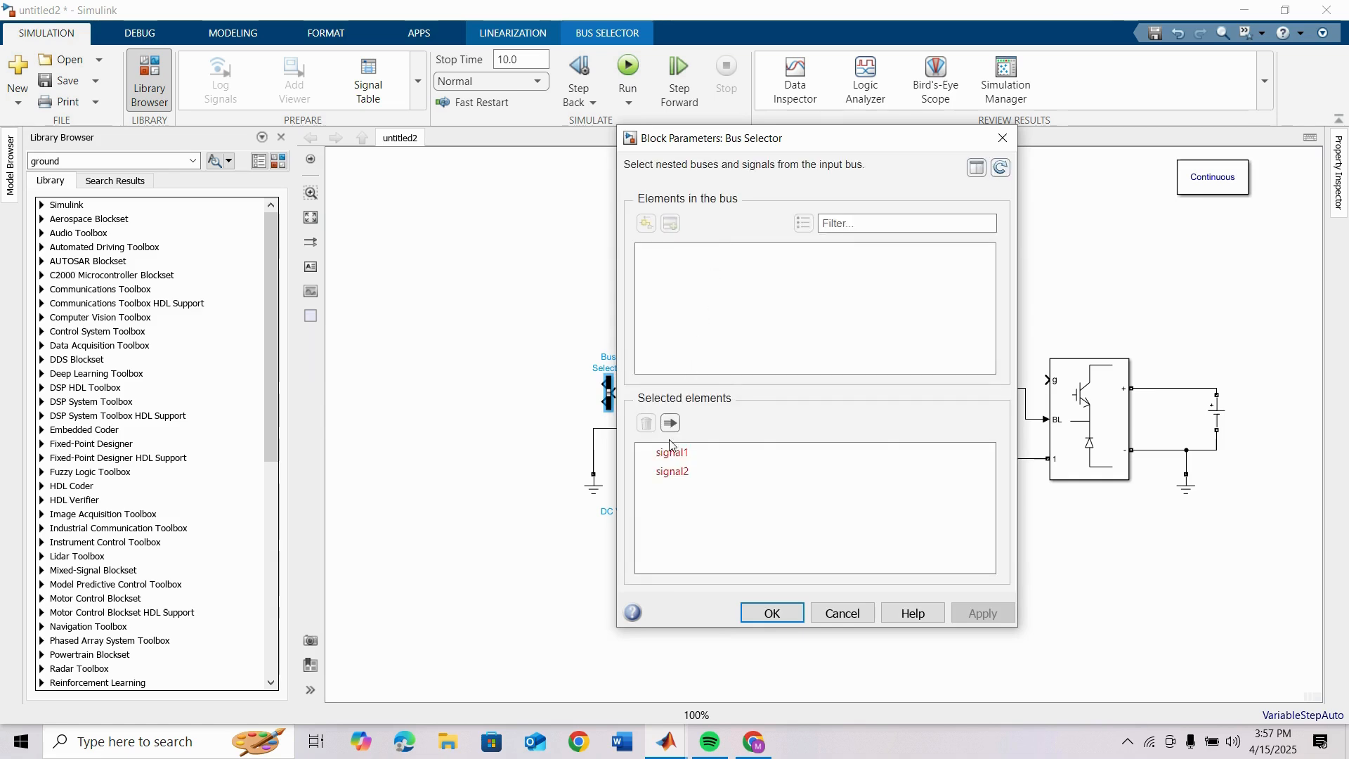
{"action": "left_click", "coordinate": [674, 453]}
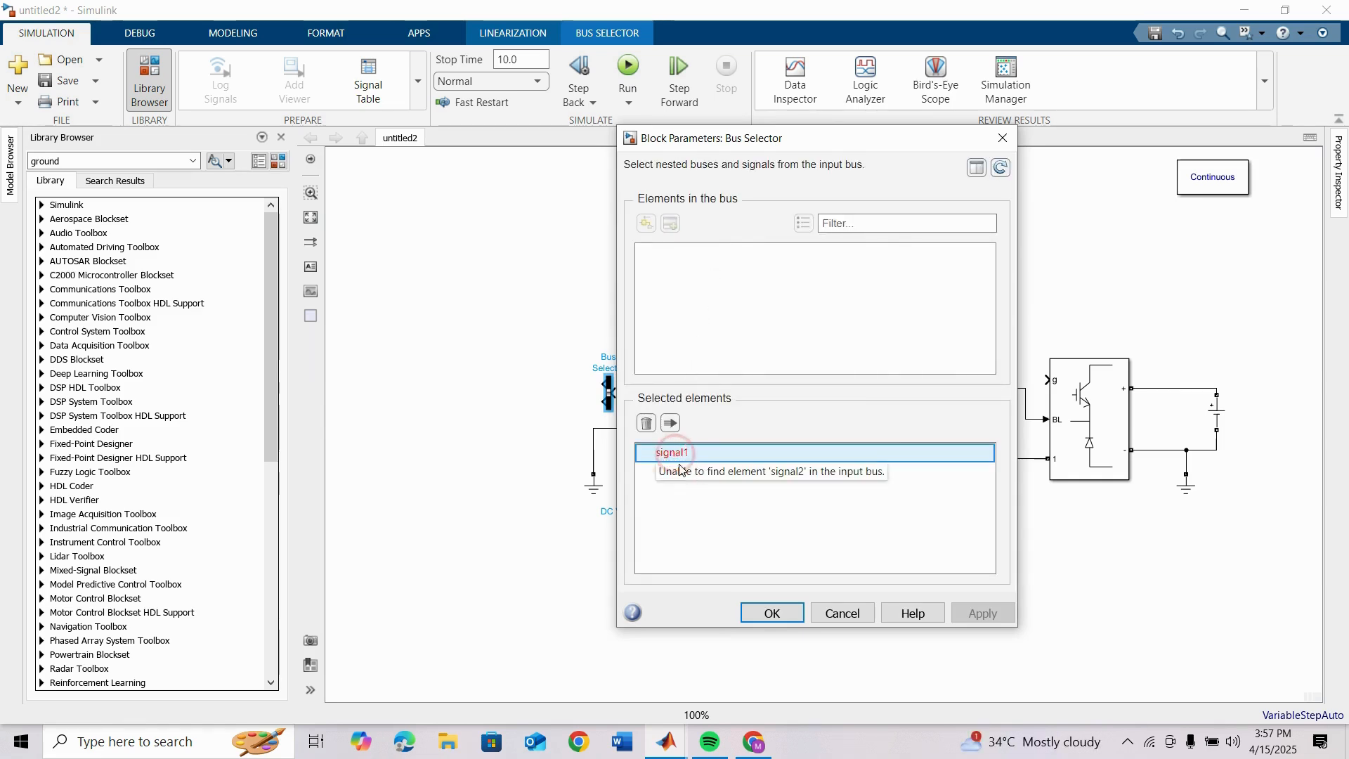
{"action": "left_click", "coordinate": [653, 423]}
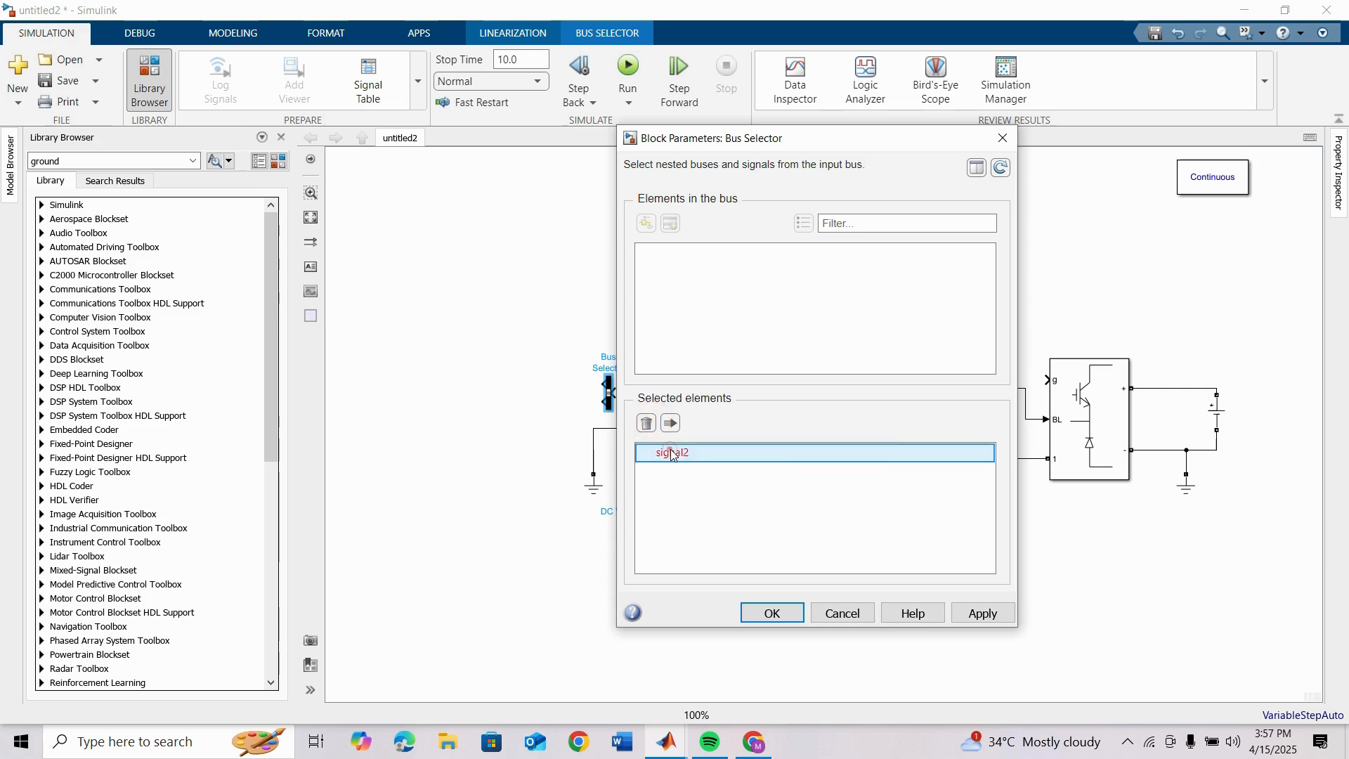
{"action": "left_click", "coordinate": [653, 424]}
{"action": "left_click", "coordinate": [779, 613]}
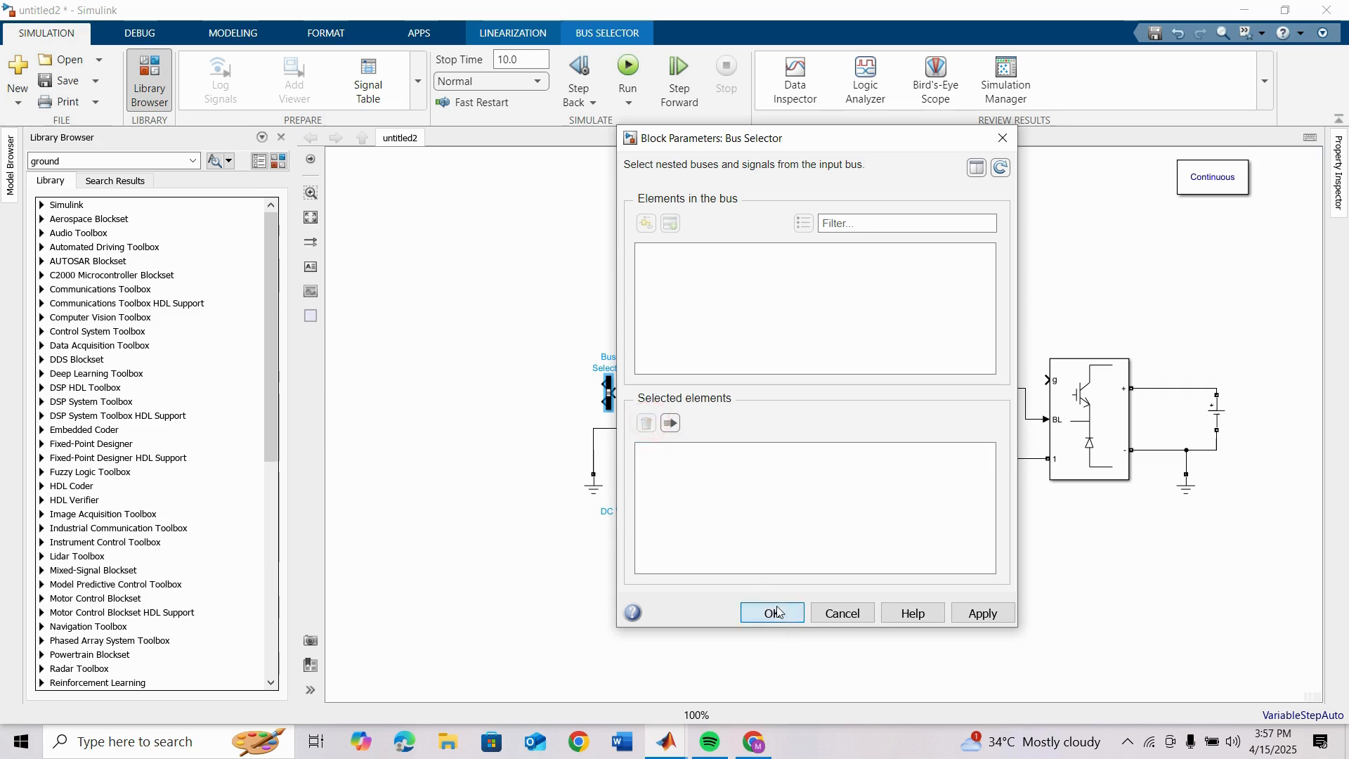
{"action": "left_click", "coordinate": [856, 615]}
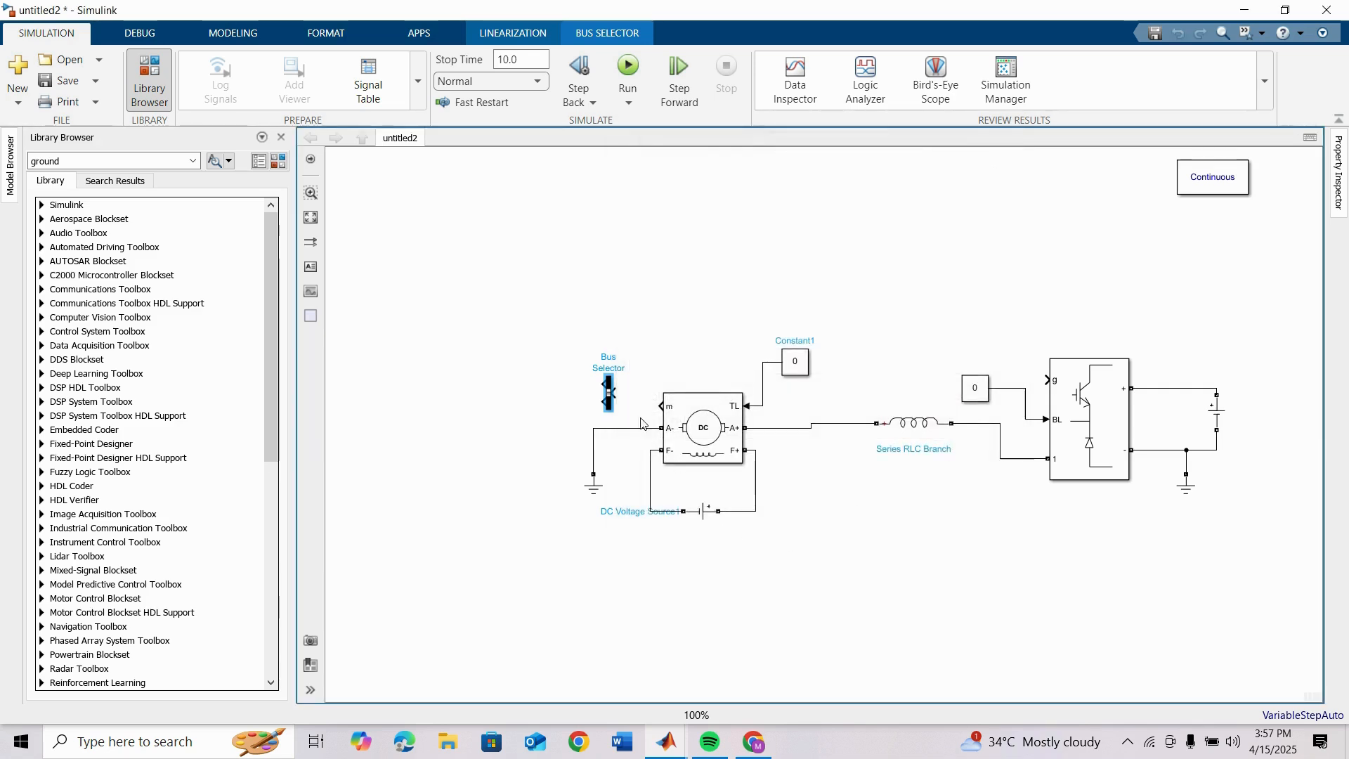
Step: Wire the DC Machine's m port to the Bus Selector and replace signal1 and signal2 with Speed wm (rad/s) as its only selected element
{"action": "left_click_drag", "start_coordinate": [616, 392], "coordinate": [661, 406]}
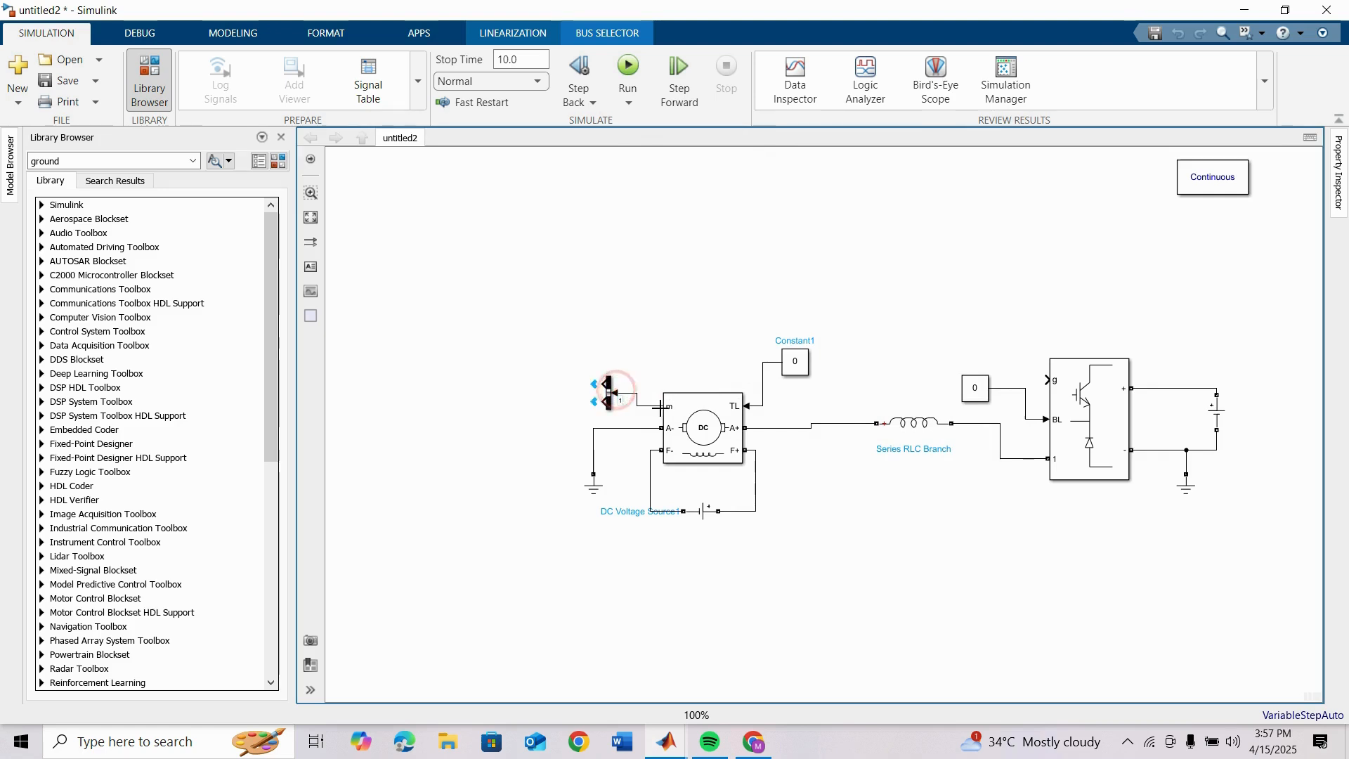
{"action": "double_click", "coordinate": [609, 399]}
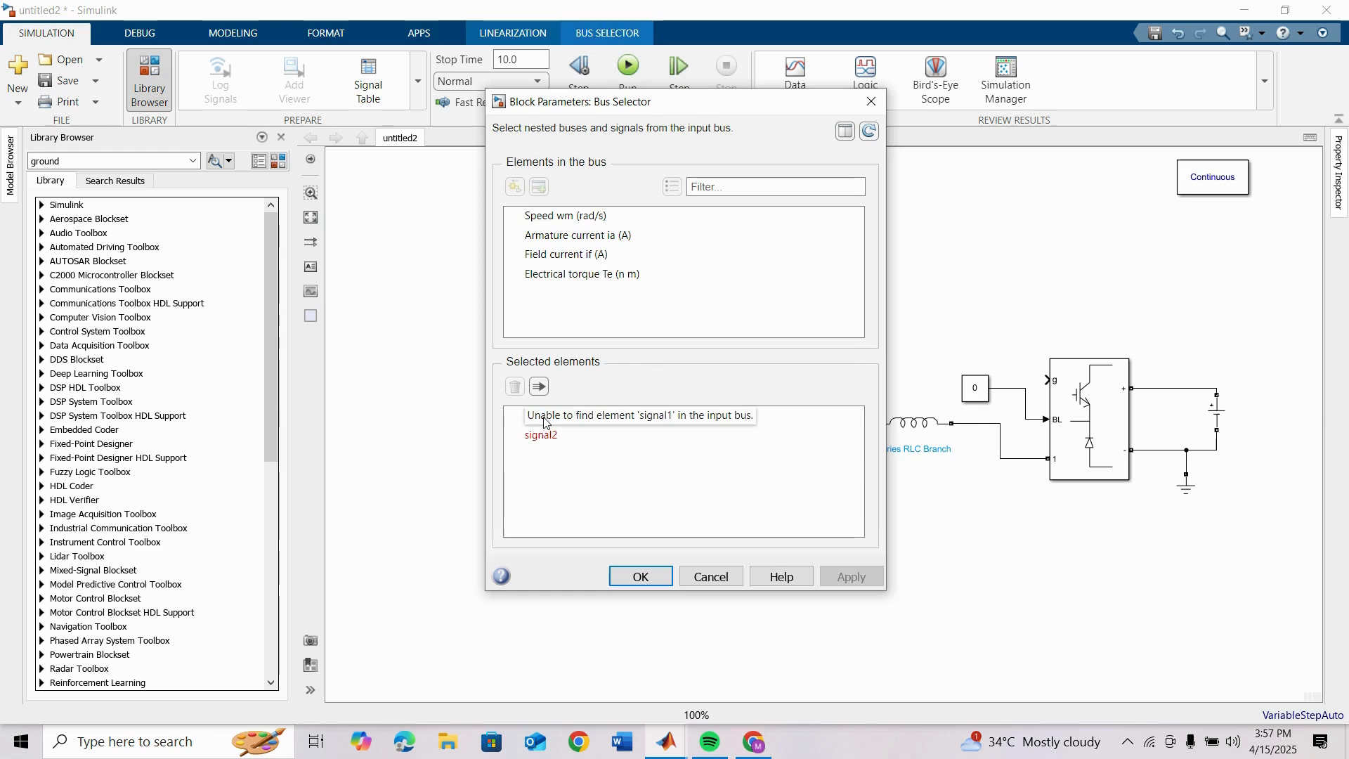
{"action": "left_click", "coordinate": [542, 416]}
{"action": "left_click", "coordinate": [515, 387]}
{"action": "left_click", "coordinate": [539, 416]}
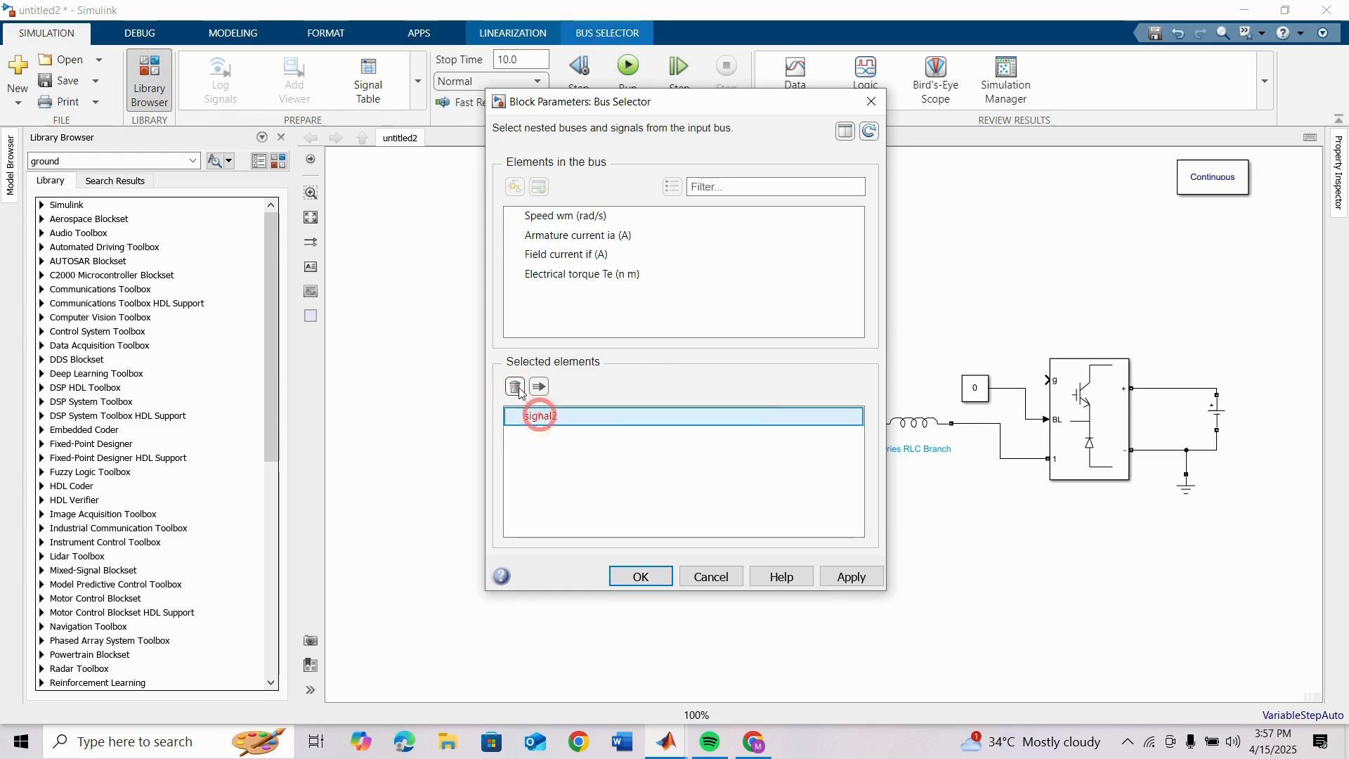
{"action": "left_click", "coordinate": [516, 387]}
{"action": "left_click", "coordinate": [570, 219]}
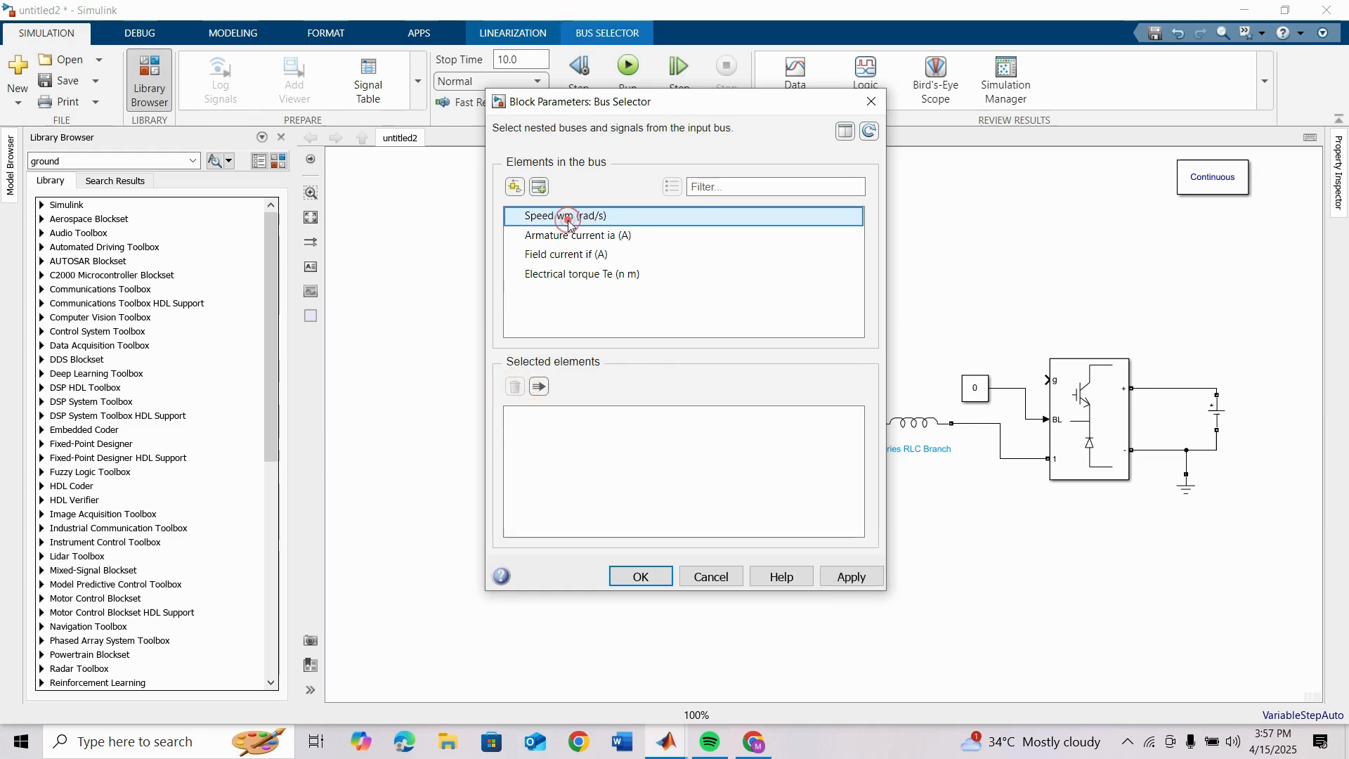
{"action": "left_click", "coordinate": [539, 188]}
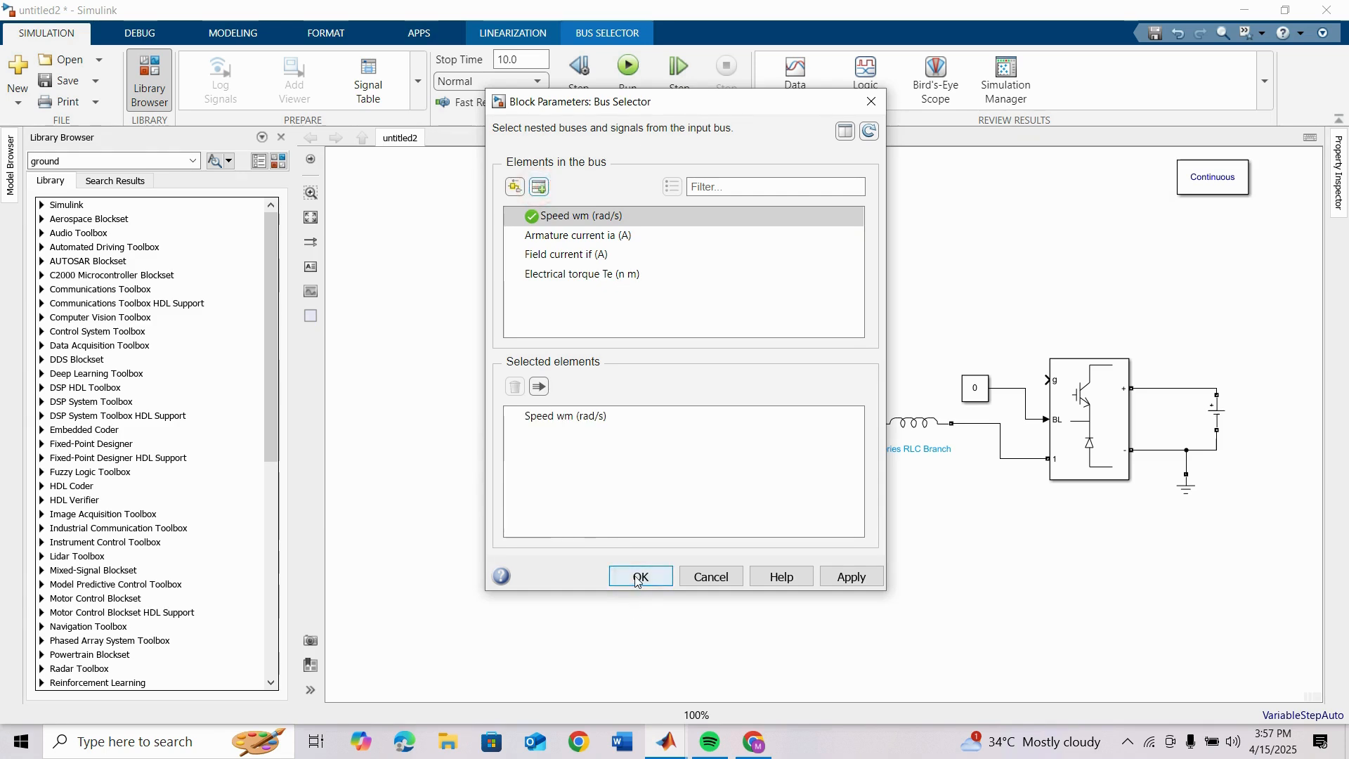
{"action": "left_click", "coordinate": [637, 578]}
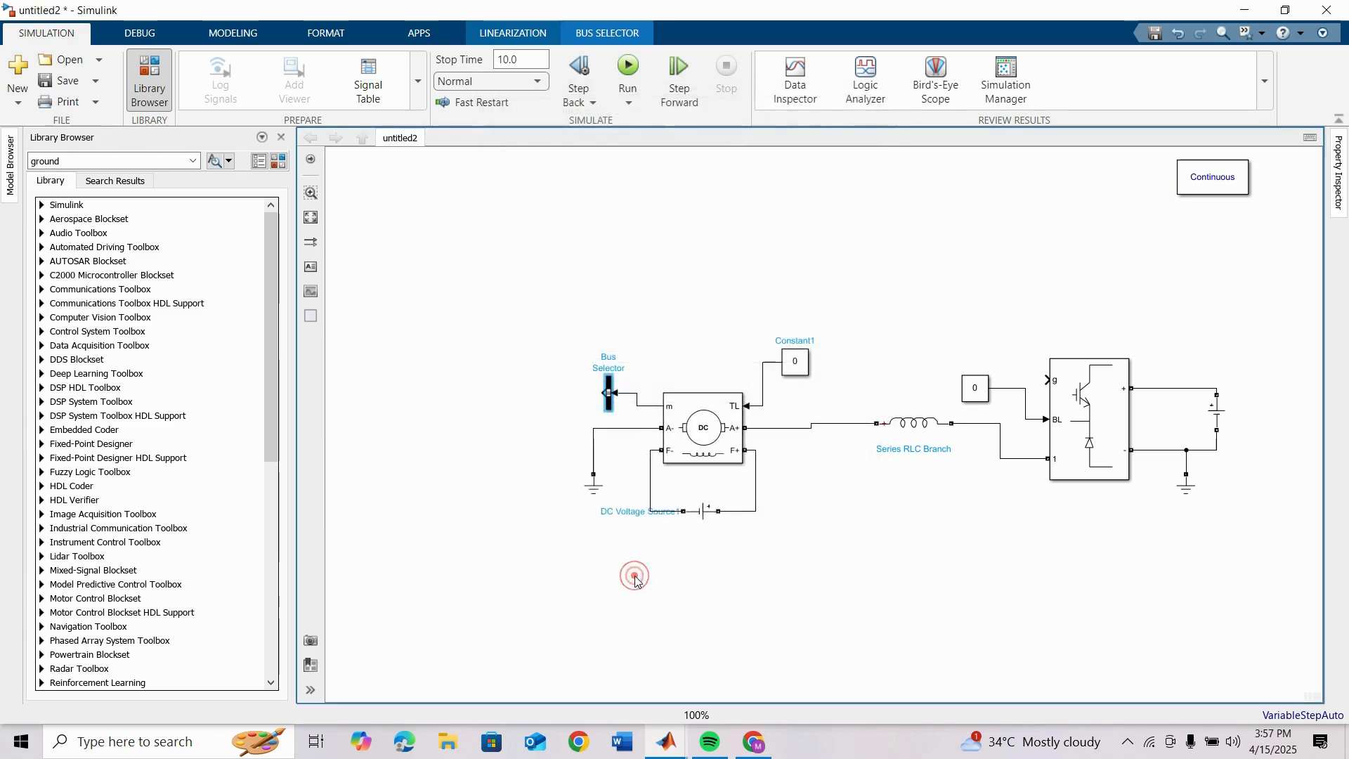
Step: Add a Scope block below and beyond the Bus Selector and wire it to the Speed wm (rad/s) output
{"action": "double_click", "coordinate": [423, 304]}
{"action": "type", "text": "sc"}
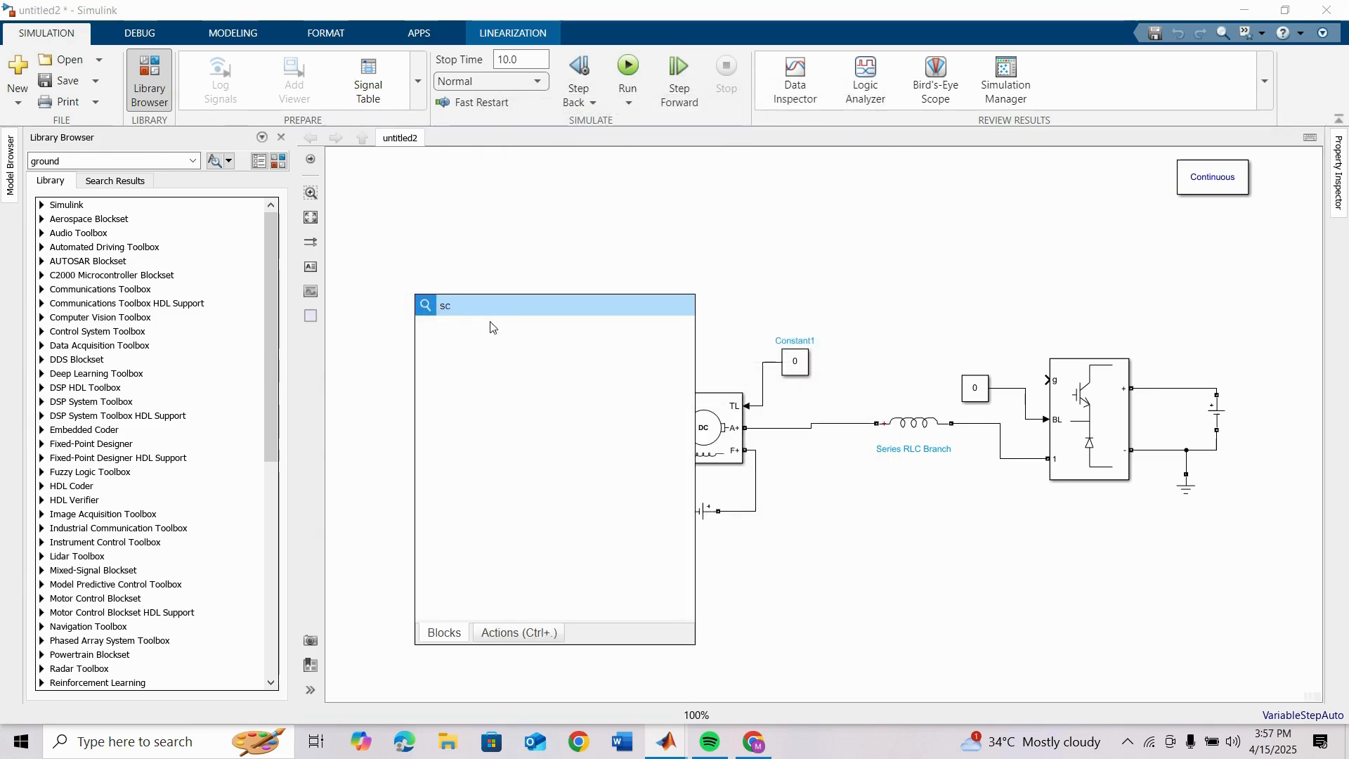
{"action": "left_click", "coordinate": [475, 328]}
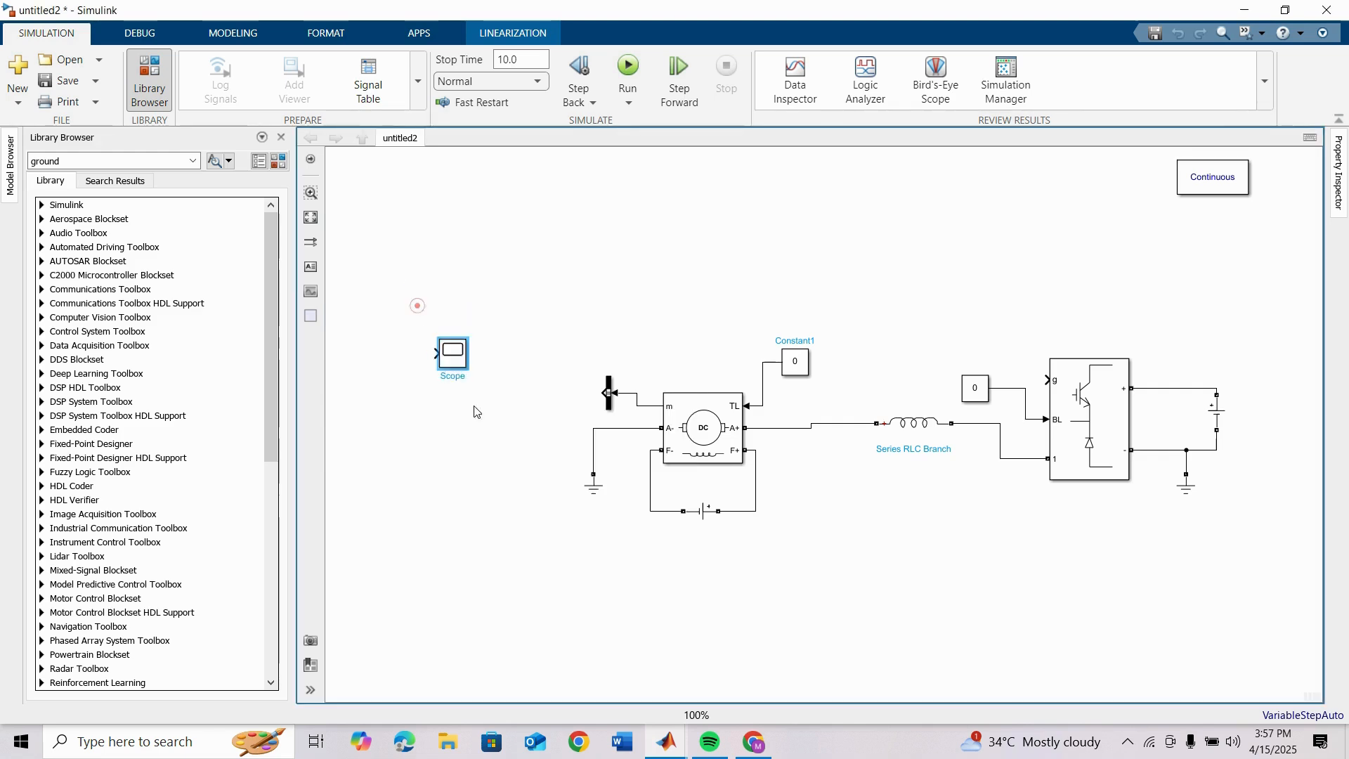
{"action": "mouse_move", "coordinate": [453, 354]}
{"action": "left_mouse_down"}
{"action": "mouse_move", "coordinate": [499, 485]}
{"action": "mouse_move", "coordinate": [554, 409]}
{"action": "mouse_move", "coordinate": [603, 395]}
{"action": "left_mouse_up"}
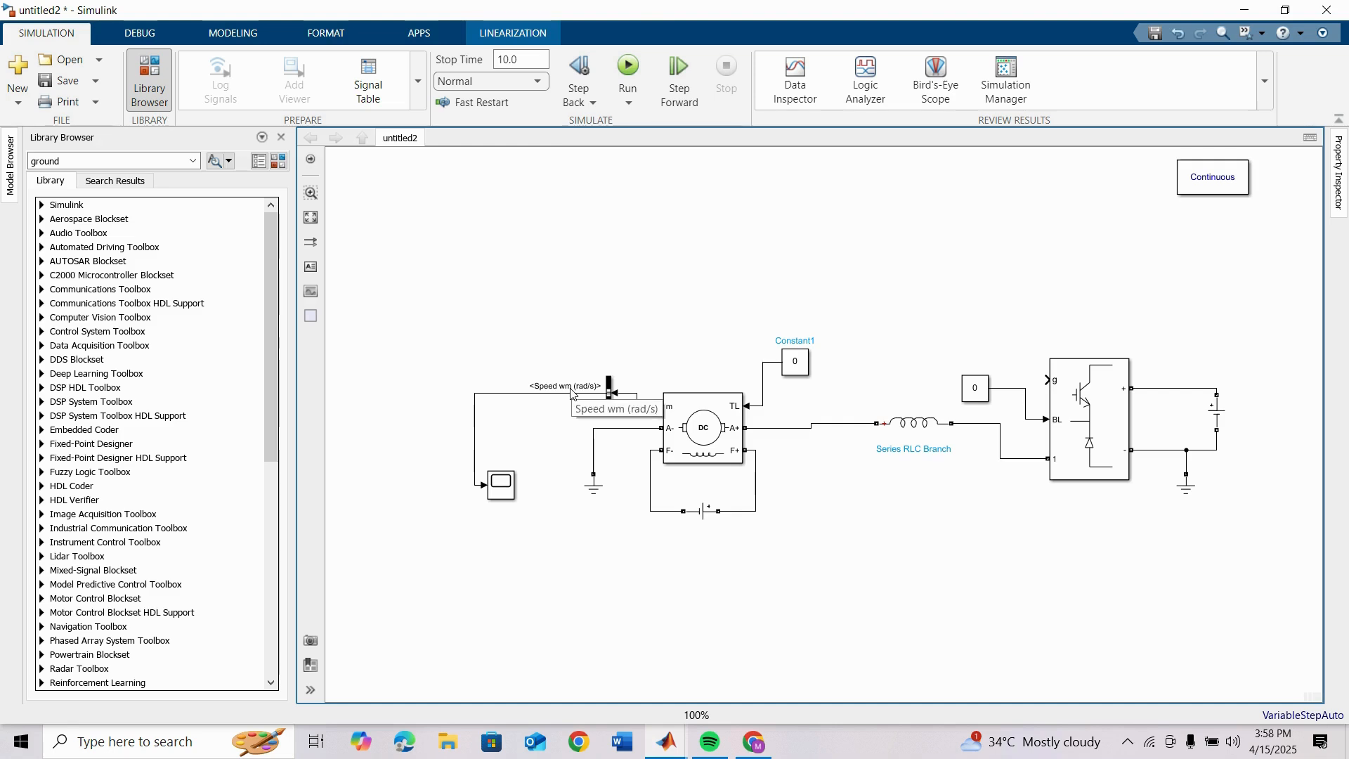
Step: Add a Gain block above the Bus Selector and set its gain to 60/(2*pi)
{"action": "double_click", "coordinate": [560, 237]}
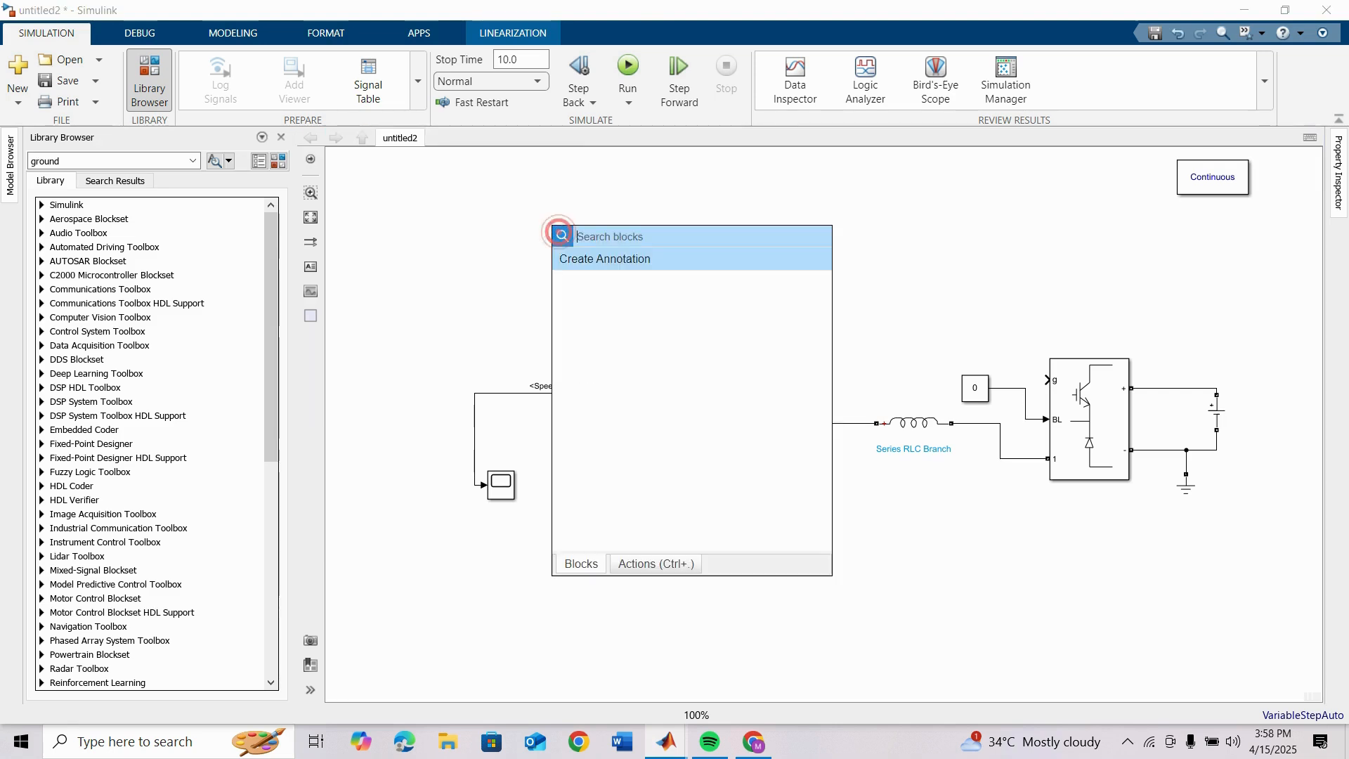
{"action": "type", "text": "gain"}
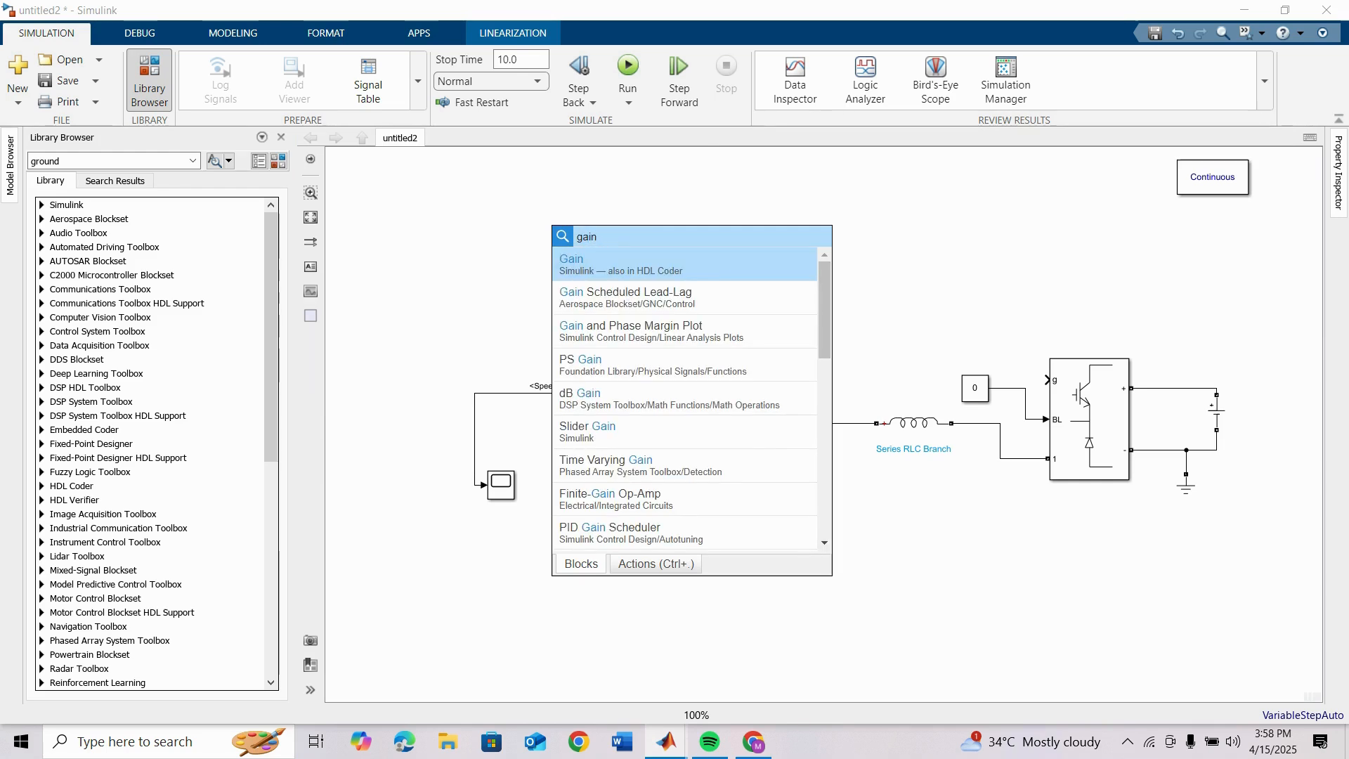
{"action": "left_click", "coordinate": [609, 267]}
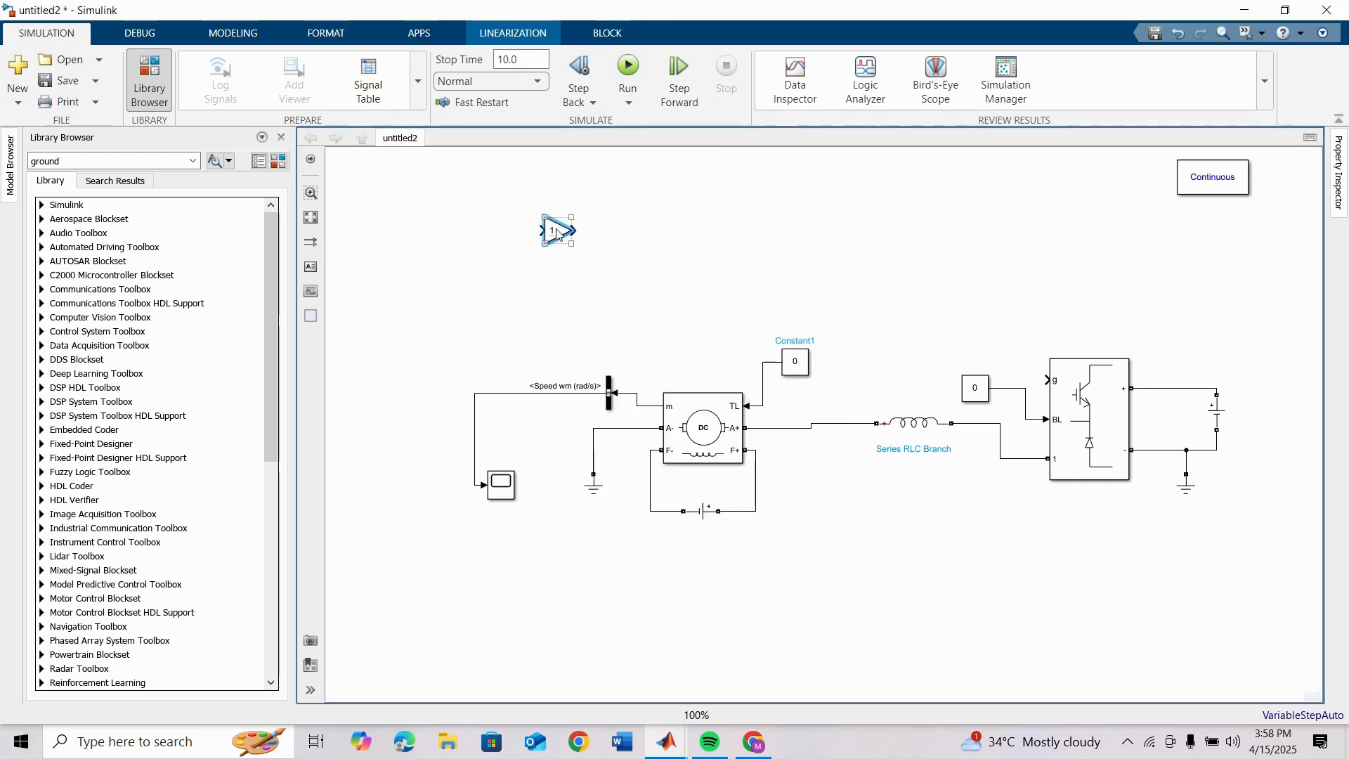
{"action": "double_click", "coordinate": [559, 232]}
{"action": "type", "text": "60/(2*pi"}
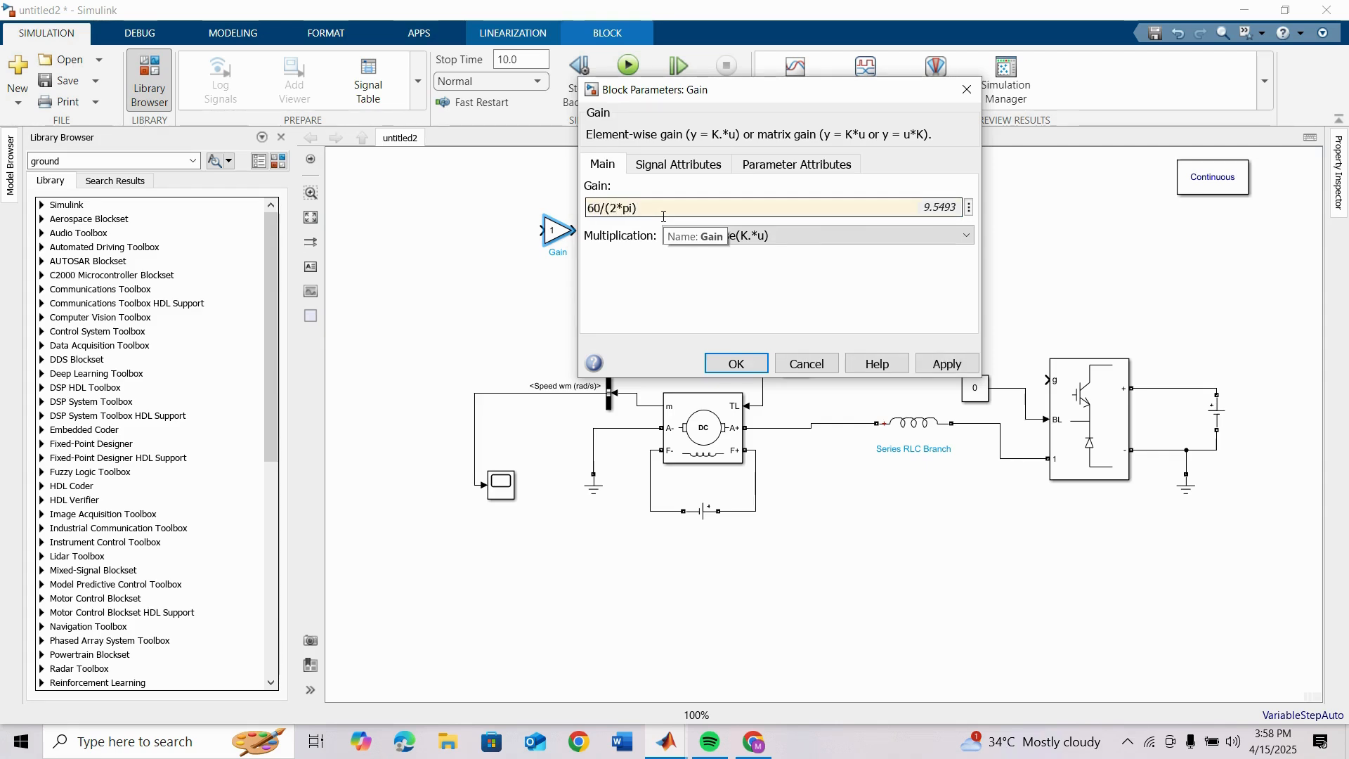
{"action": "key", "text": "Return"}
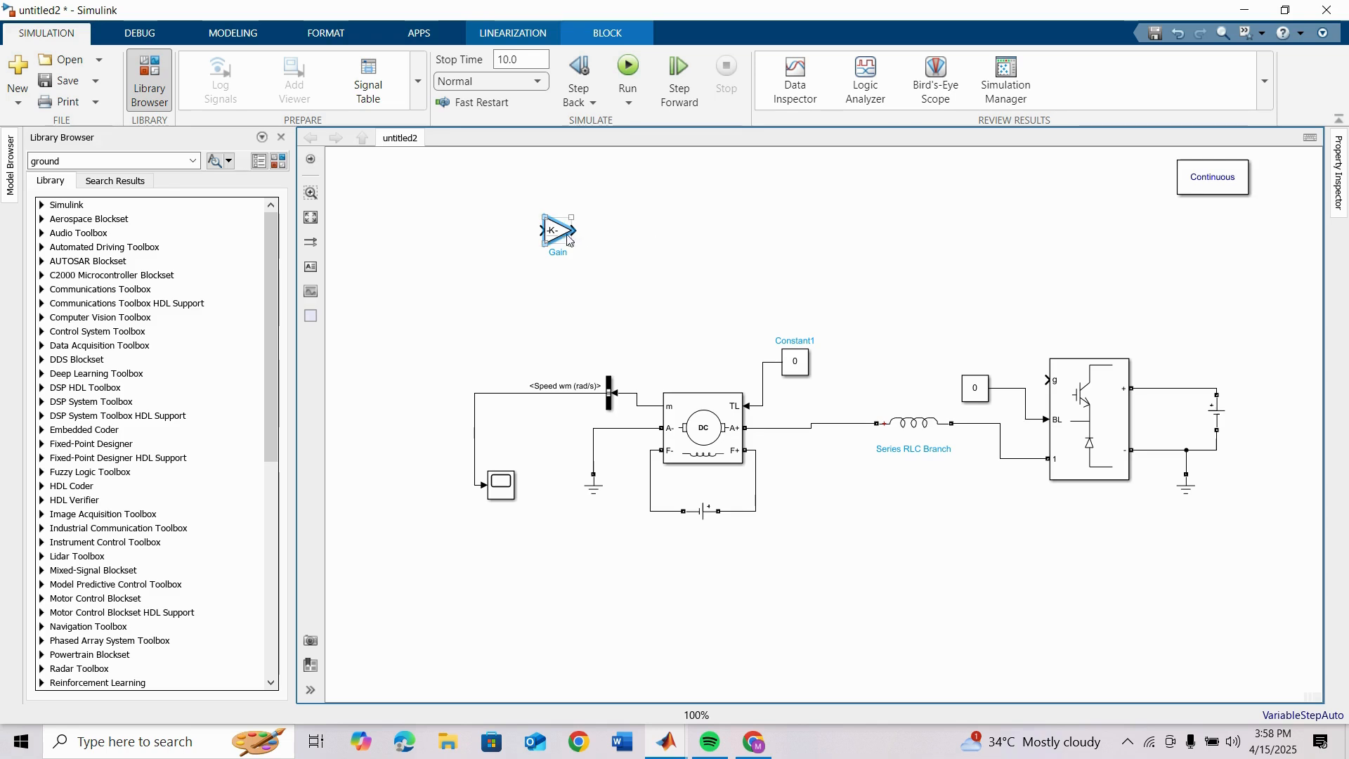
Step: Rotate the Gain block to point upward, wire its input to the Speed wm (rad/s) line, and enlarge it to show its expression
{"action": "key", "text": "ctrl+r"}
{"action": "key", "text": "ctrl+r"}
{"action": "key", "text": "ctrl+r"}
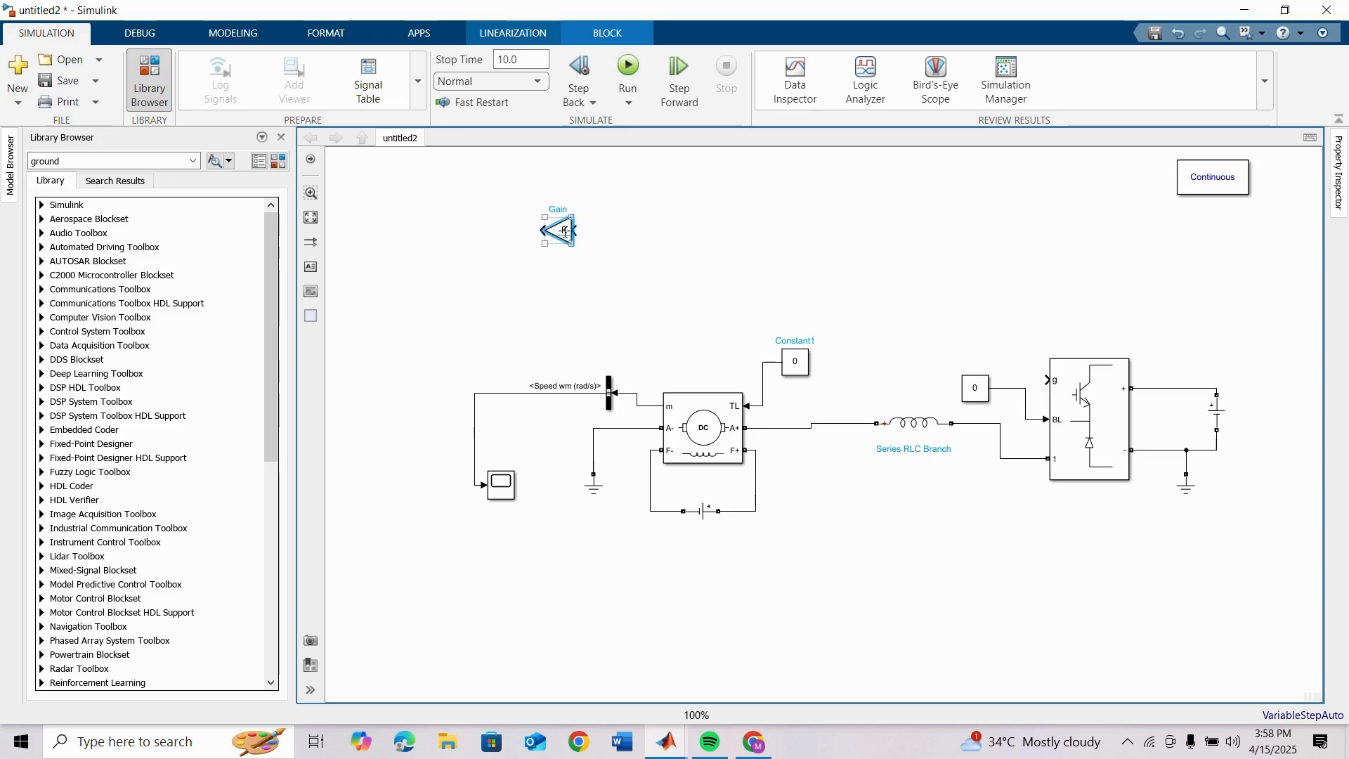
{"action": "mouse_move", "coordinate": [565, 242]}
{"action": "left_mouse_down"}
{"action": "mouse_move", "coordinate": [511, 277]}
{"action": "mouse_move", "coordinate": [507, 357]}
{"action": "left_mouse_up"}
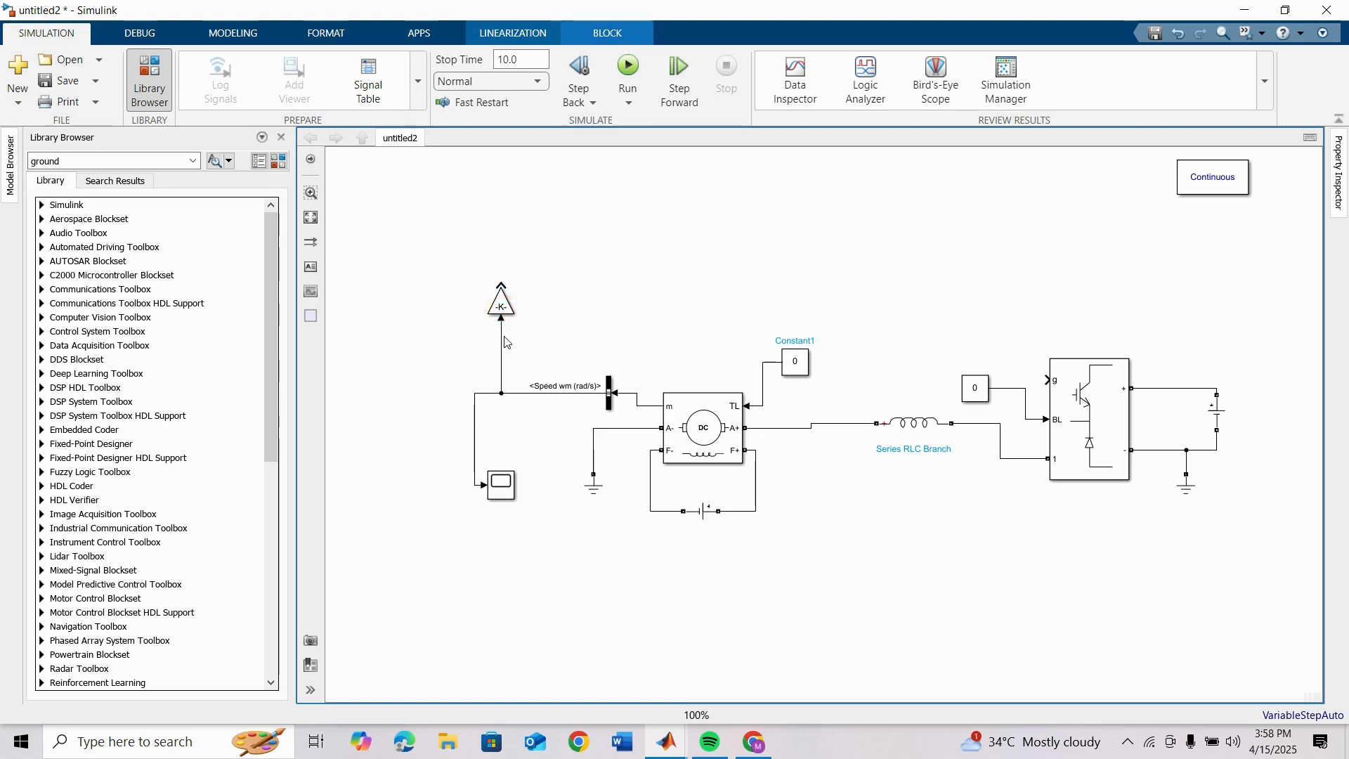
{"action": "left_click_drag", "start_coordinate": [515, 316], "coordinate": [541, 342]}
{"action": "left_click", "coordinate": [583, 327]}
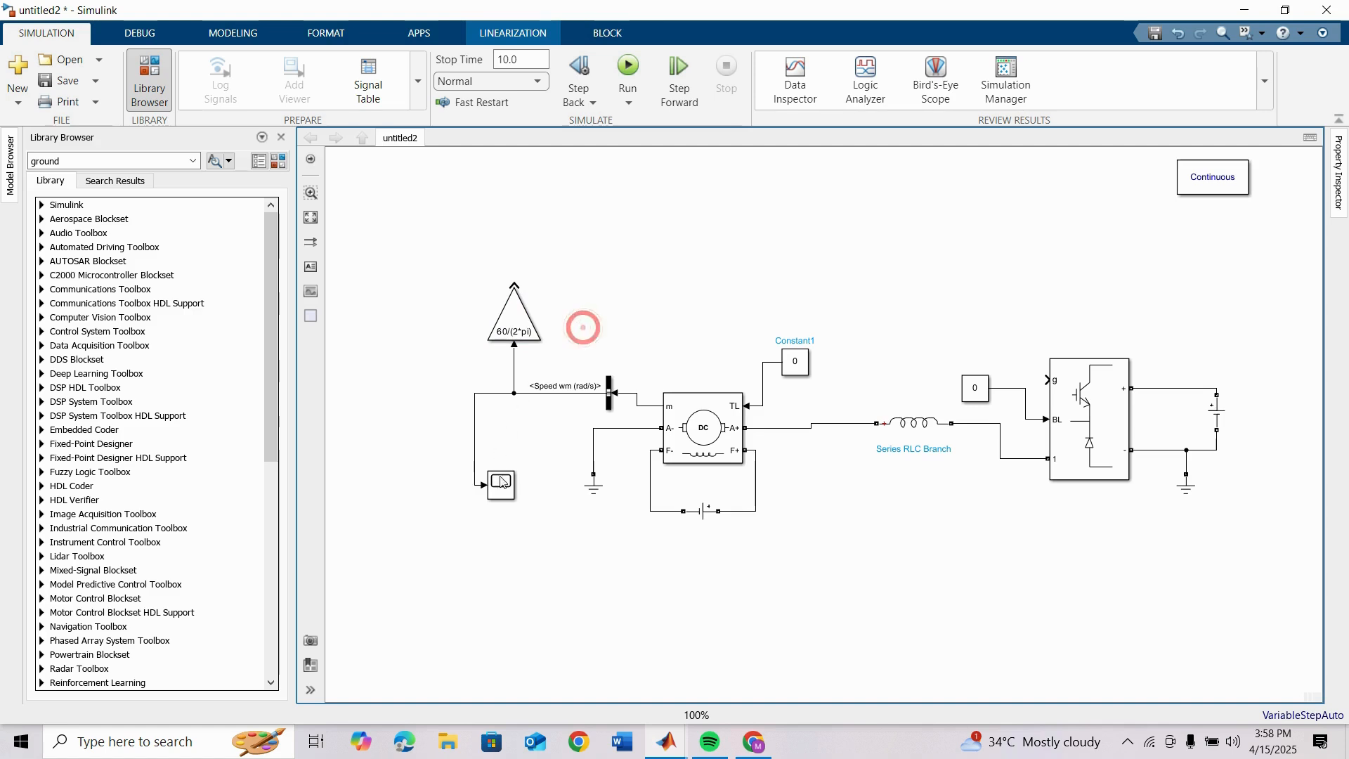
Step: Place a flipped copy of the Scope beside the Gain block and wire it to the Gain output
{"action": "mouse_move", "coordinate": [501, 483]}
{"action": "left_mouse_down"}
{"action": "mouse_move", "coordinate": [449, 274]}
{"action": "mouse_move", "coordinate": [512, 285]}
{"action": "left_mouse_up"}
{"action": "key", "text": "ctrl+i"}
{"action": "left_click", "coordinate": [652, 238]}
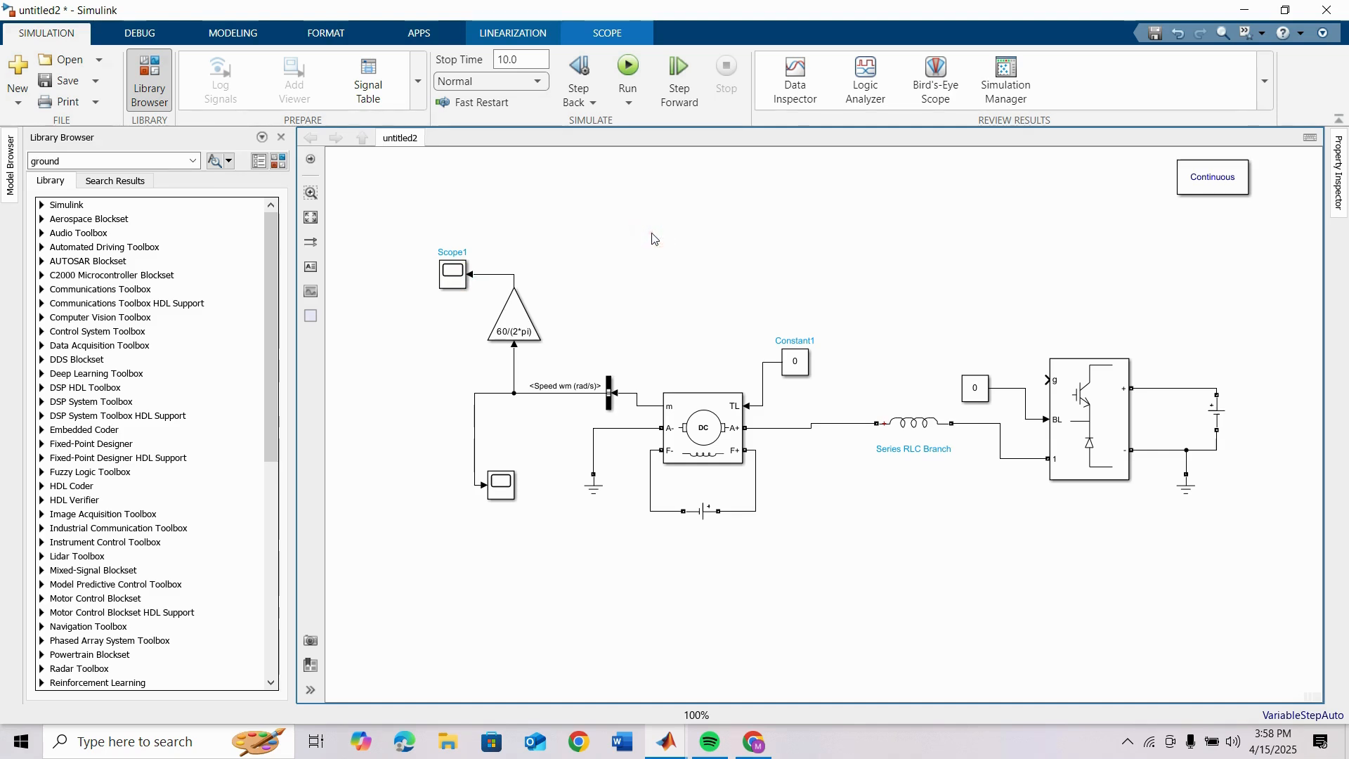
Step: Add a continuous PID Controller block above the DC Machine
{"action": "double_click", "coordinate": [708, 217]}
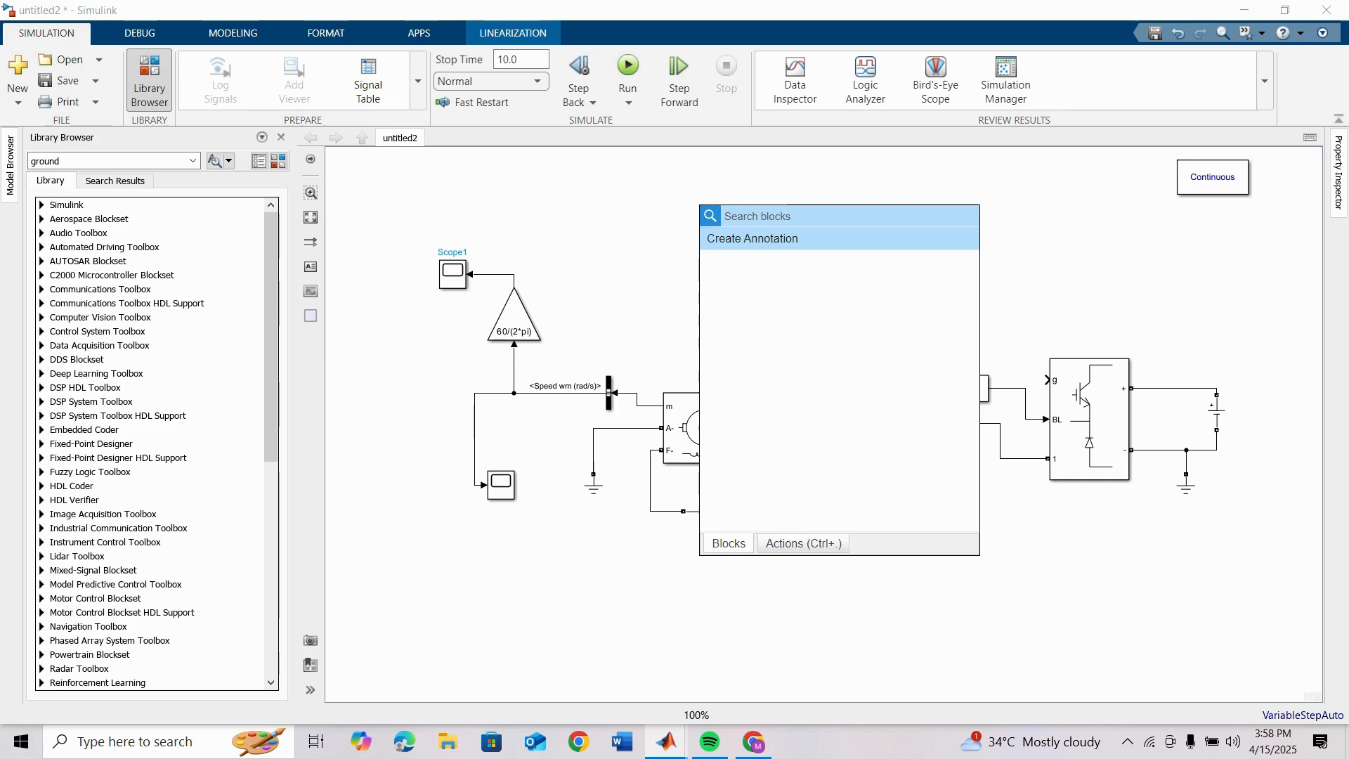
{"action": "type", "text": "pid"}
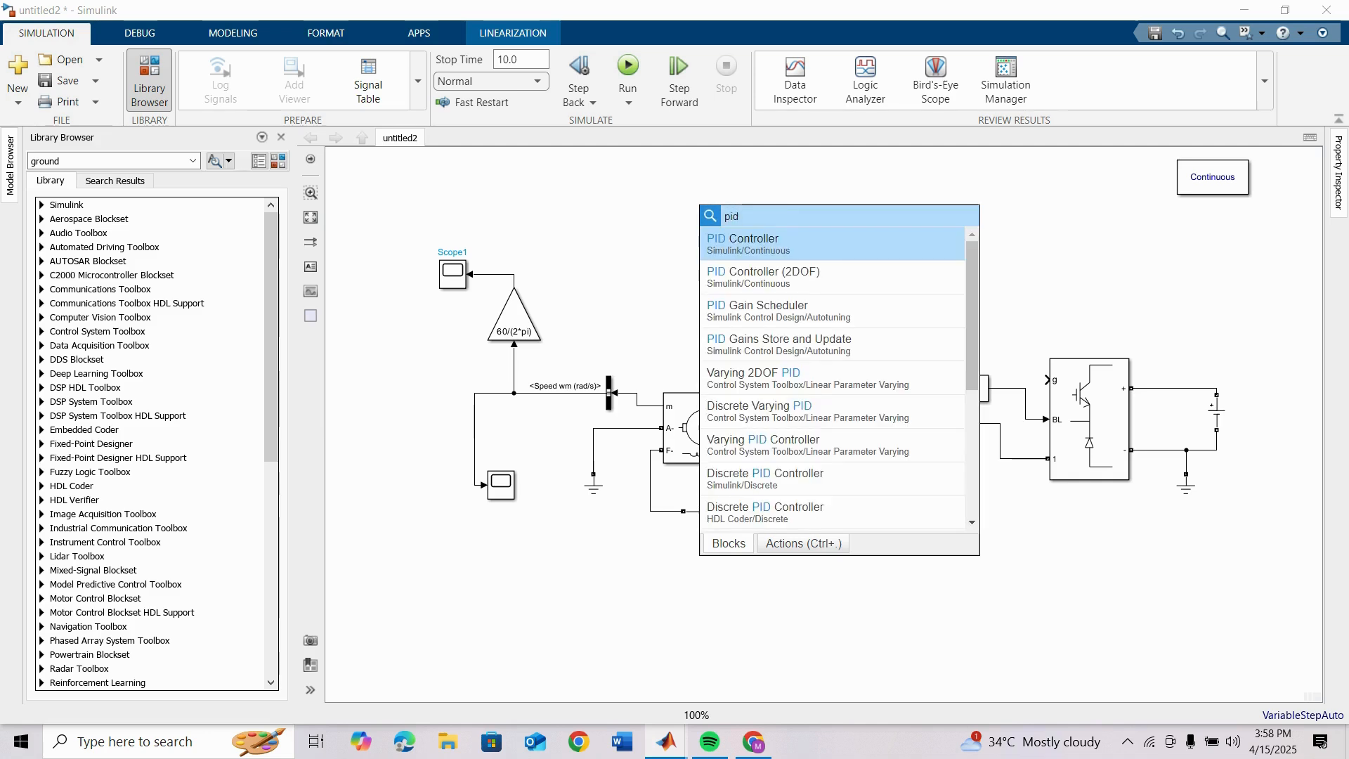
{"action": "left_click", "coordinate": [766, 243]}
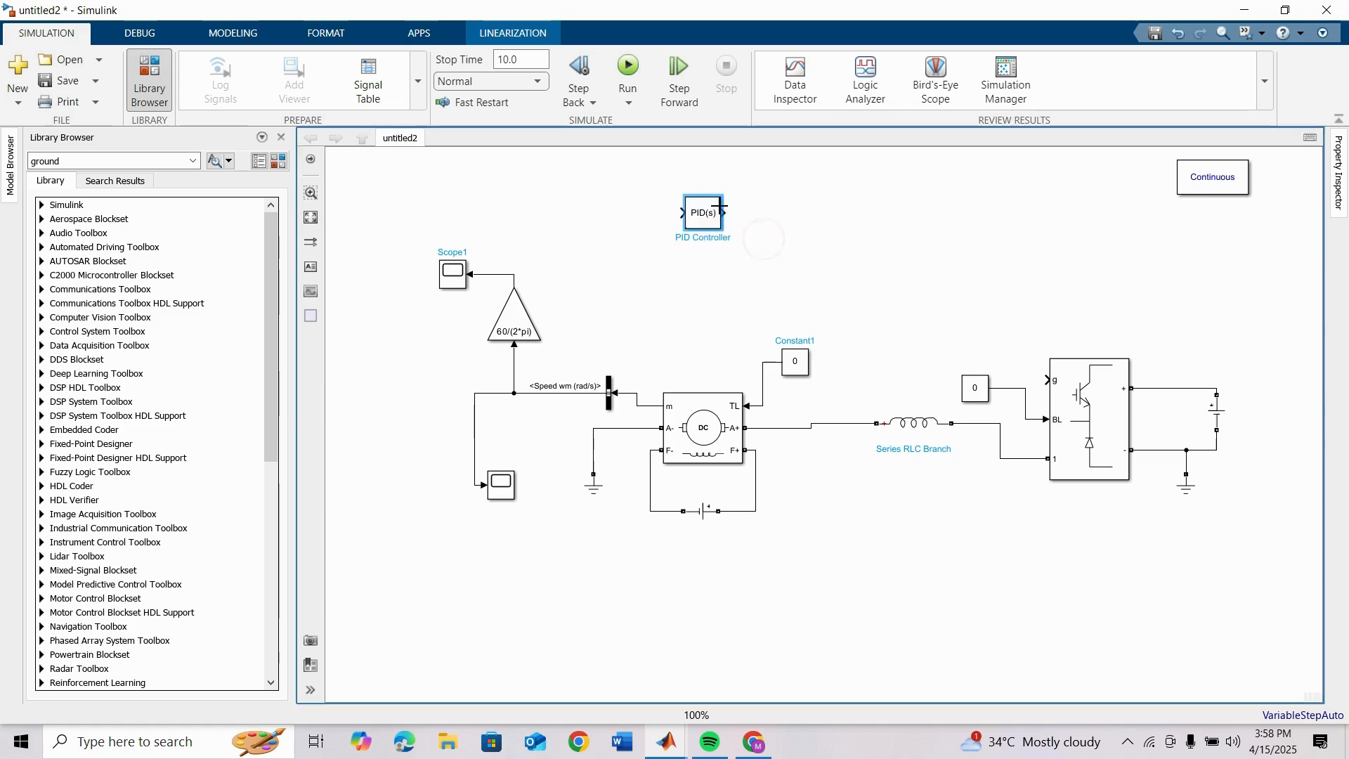
Step: Add an Add block ahead of the PID Controller and set its list of signs to +-
{"action": "left_click", "coordinate": [567, 205]}
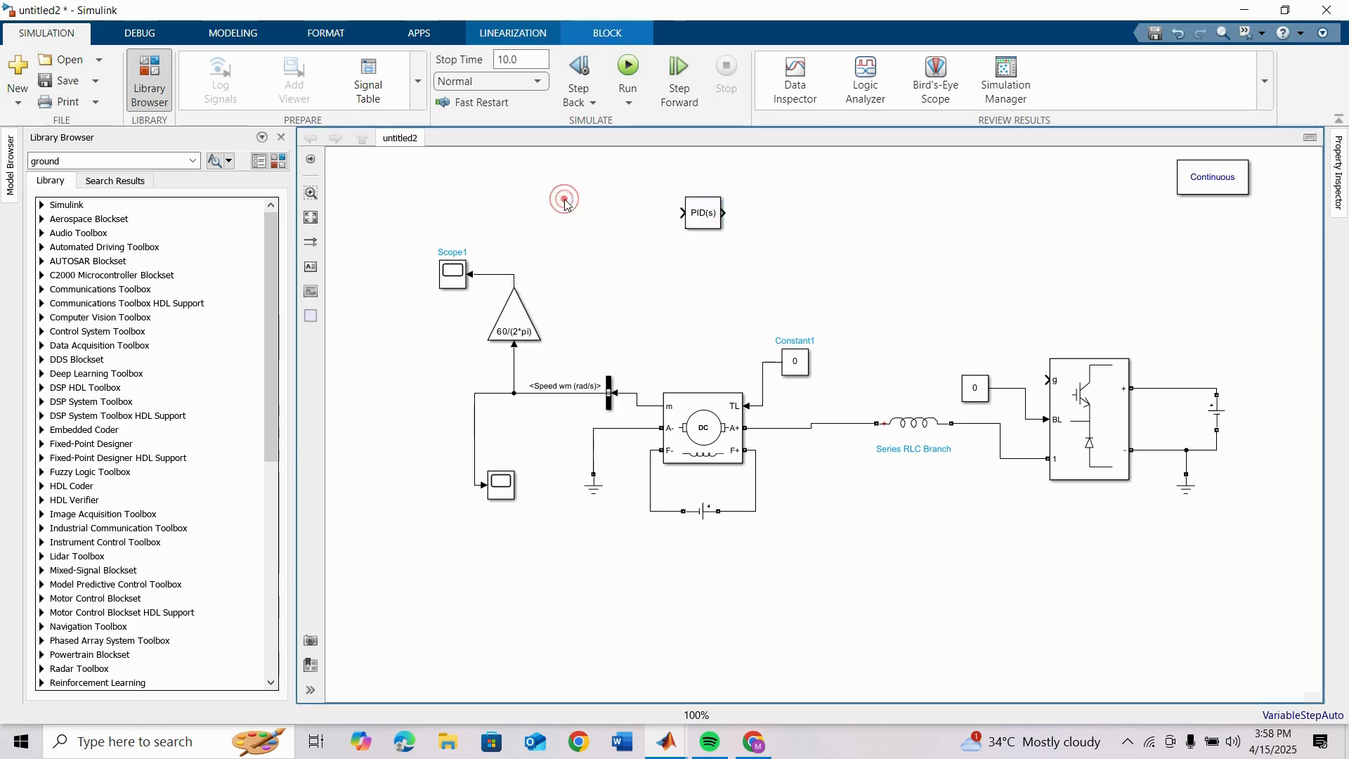
{"action": "type", "text": "pid"}
{"action": "left_click", "coordinate": [611, 234]}
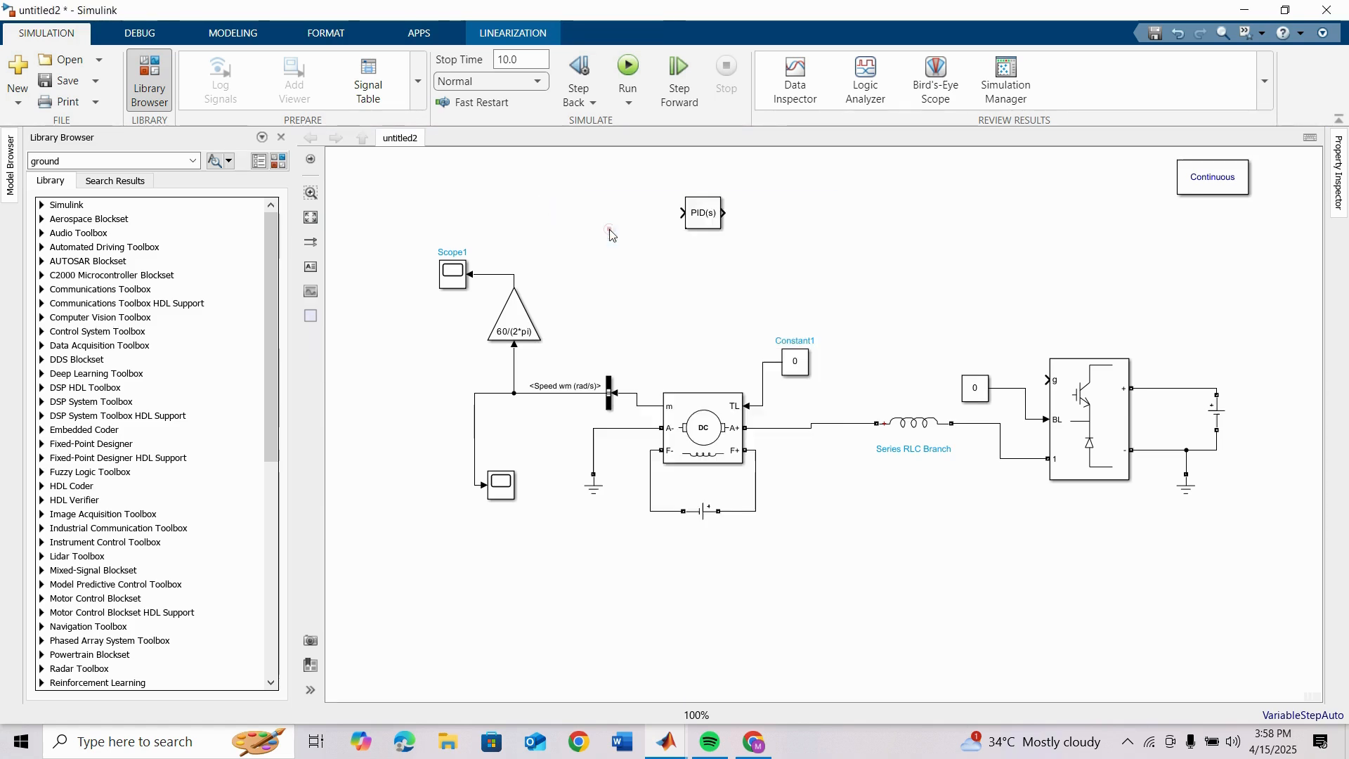
{"action": "double_click", "coordinate": [562, 200]}
{"action": "left_click", "coordinate": [651, 236]}
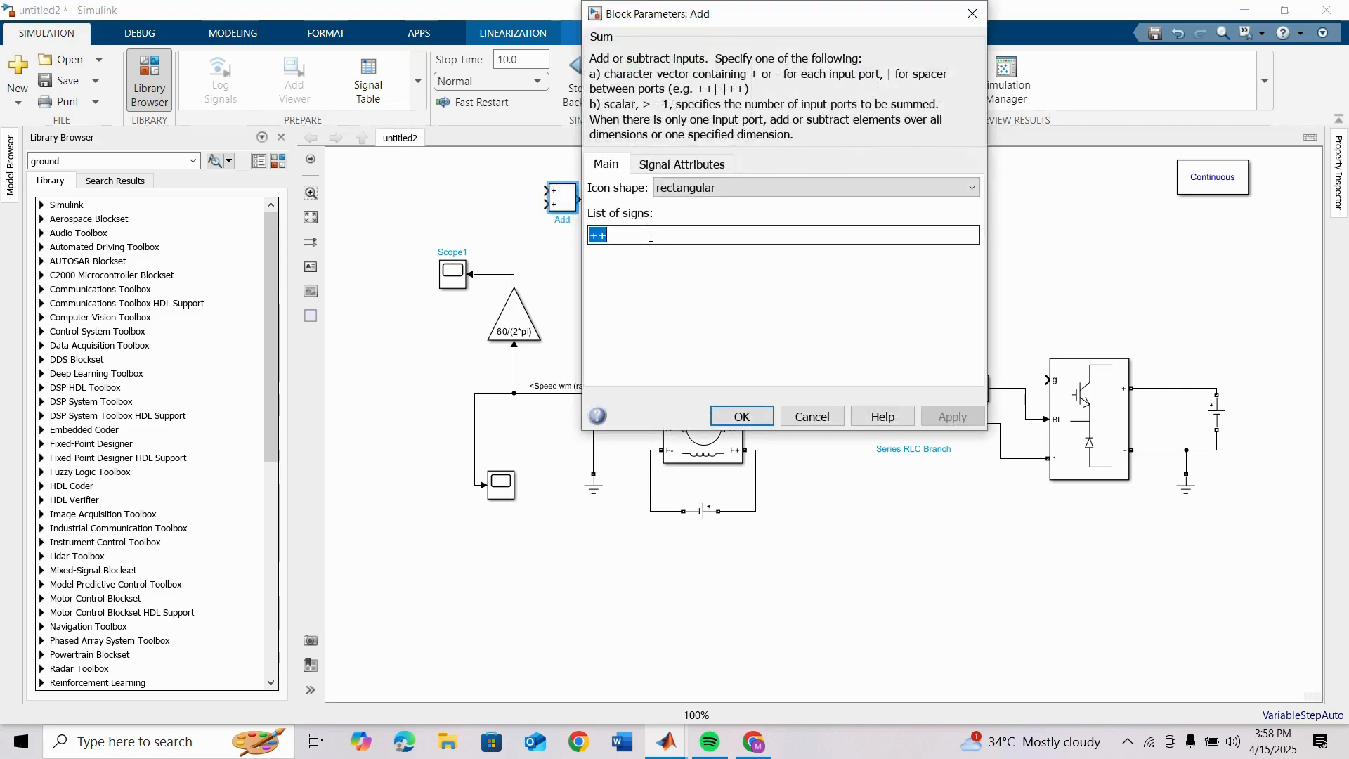
{"action": "type", "text": "+"}
{"action": "key", "text": "Return"}
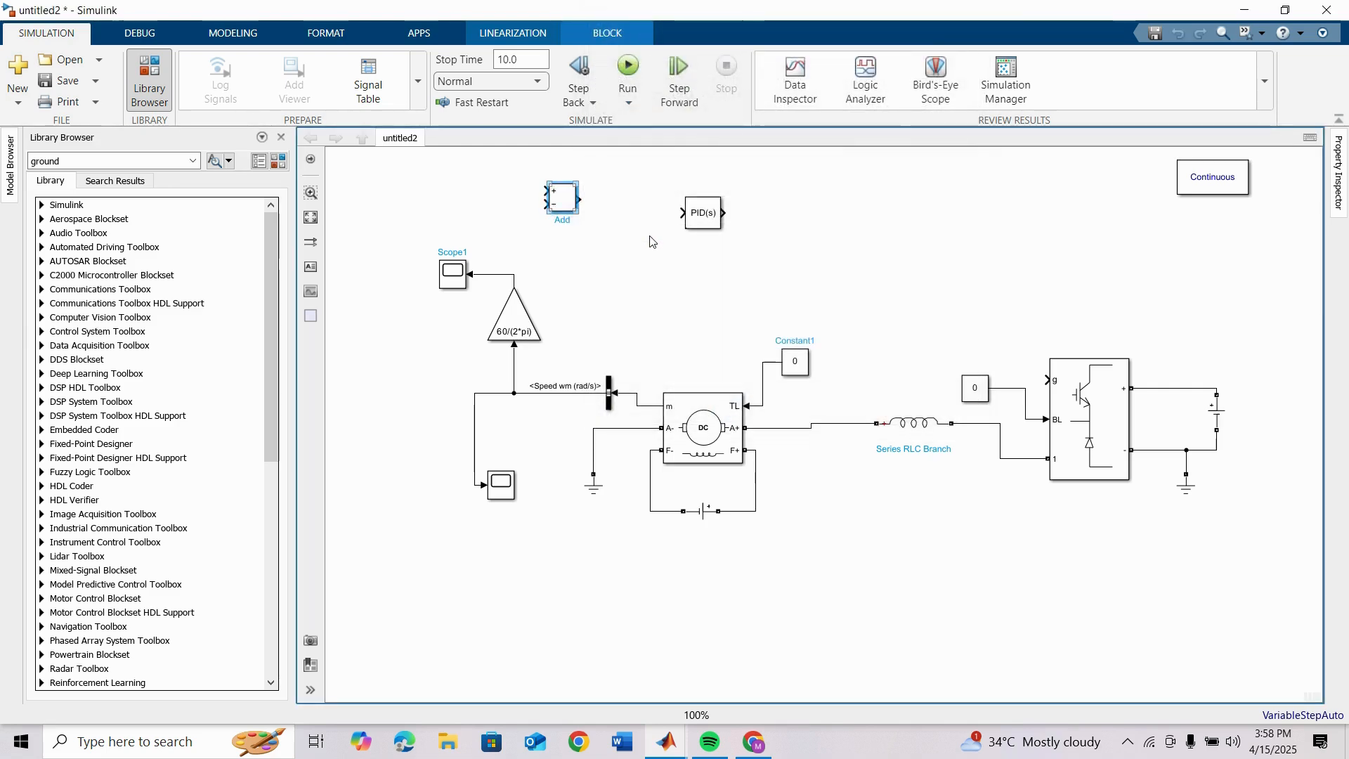
{"action": "left_click", "coordinate": [628, 267]}
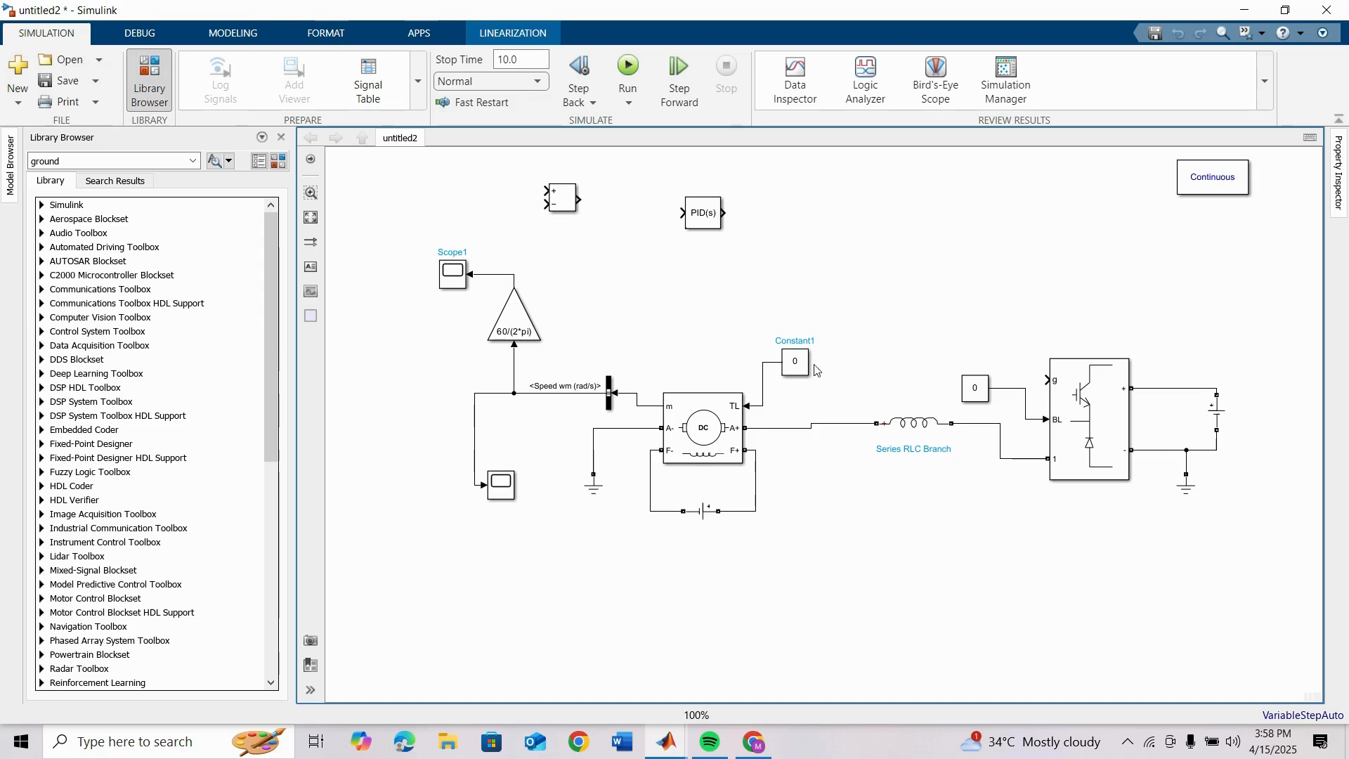
Step: Flip the Constant feeding TL, place a copy of it ahead of the Add block, and set the copy's value to 1400
{"action": "left_click_drag", "start_coordinate": [801, 361], "coordinate": [390, 181]}
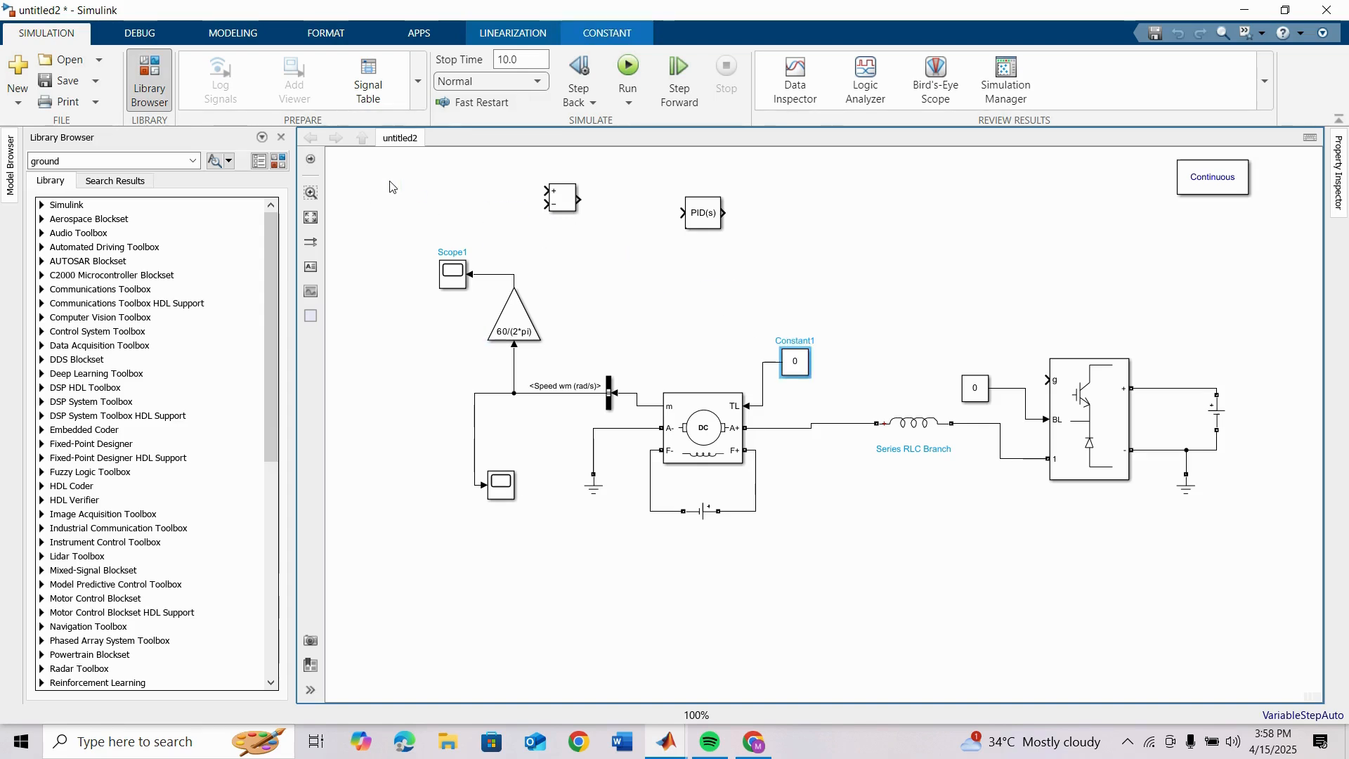
{"action": "key", "text": "ctrl+i"}
{"action": "left_click_drag", "start_coordinate": [802, 369], "coordinate": [416, 195]}
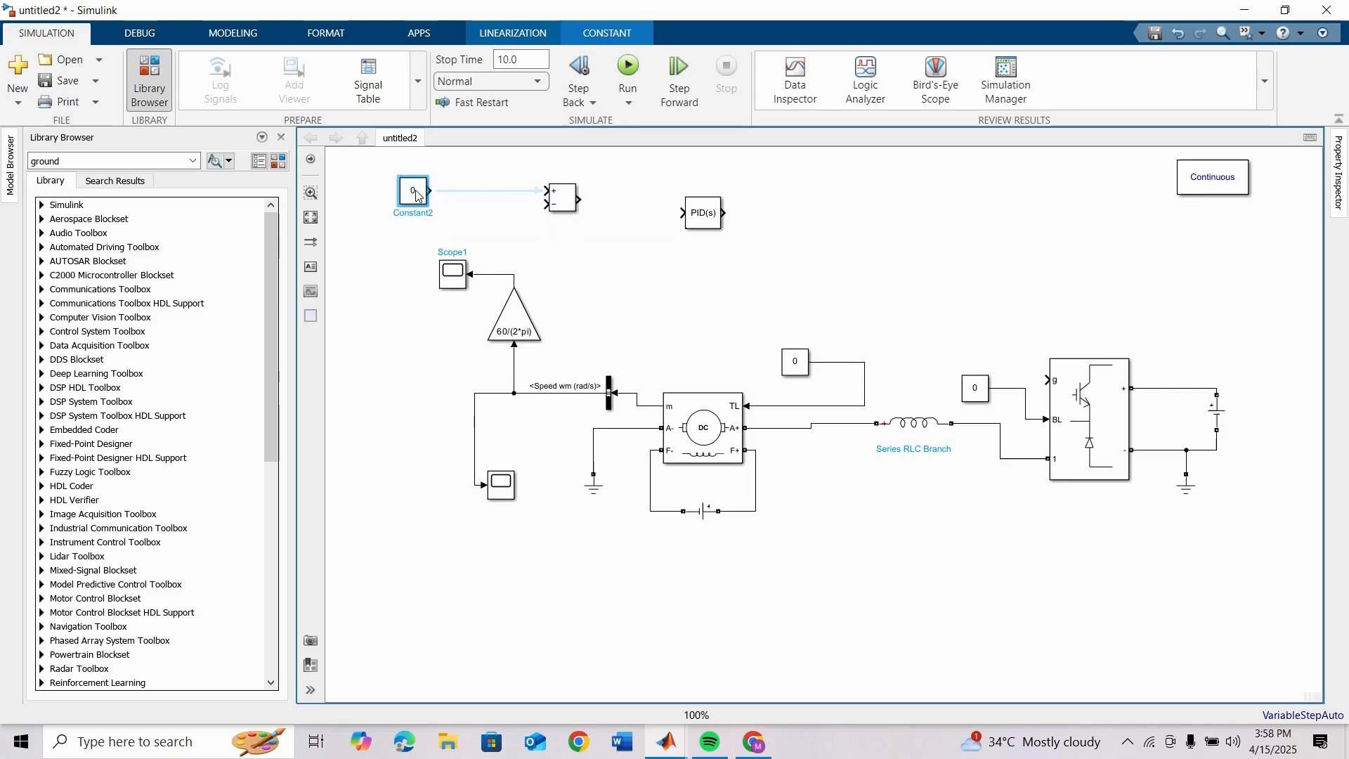
{"action": "double_click", "coordinate": [416, 190]}
{"action": "type", "text": "14"}
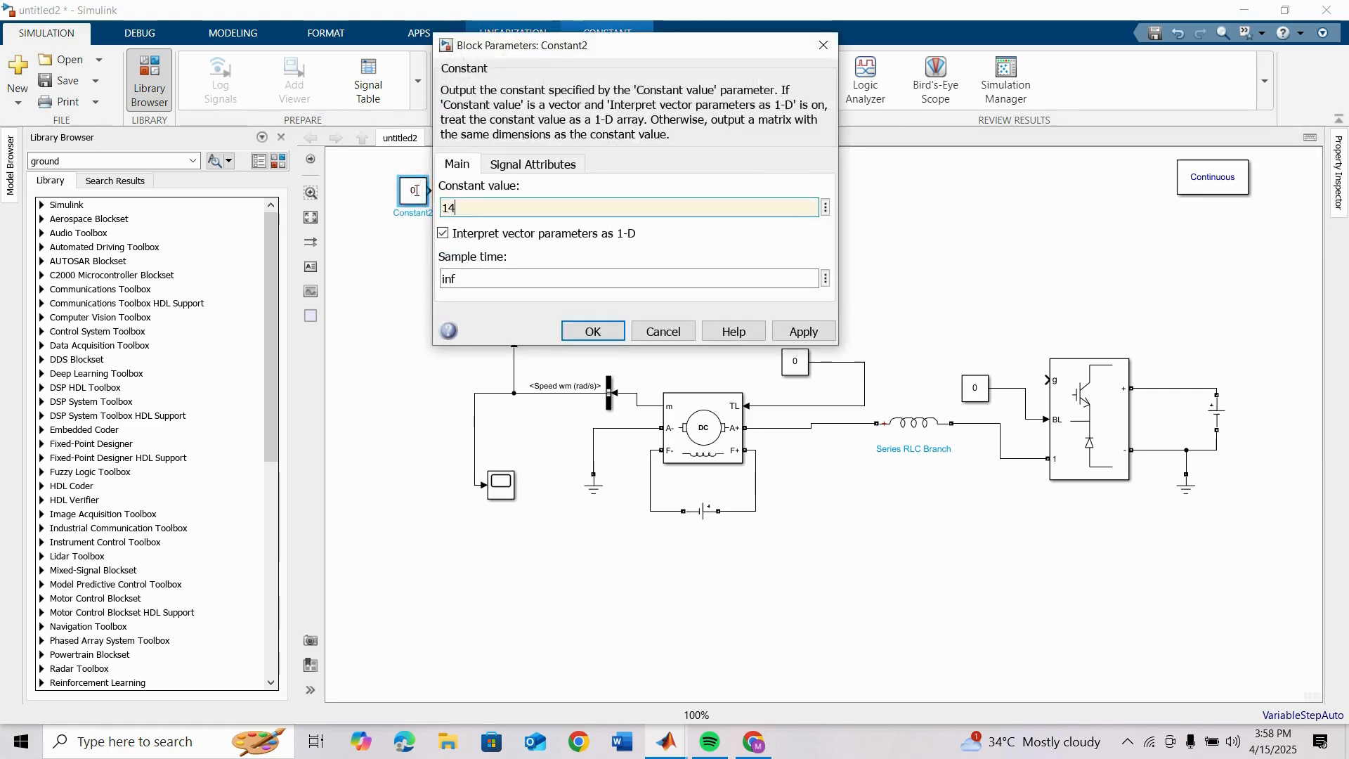
{"action": "type", "text": "00"}
{"action": "key", "text": "Return"}
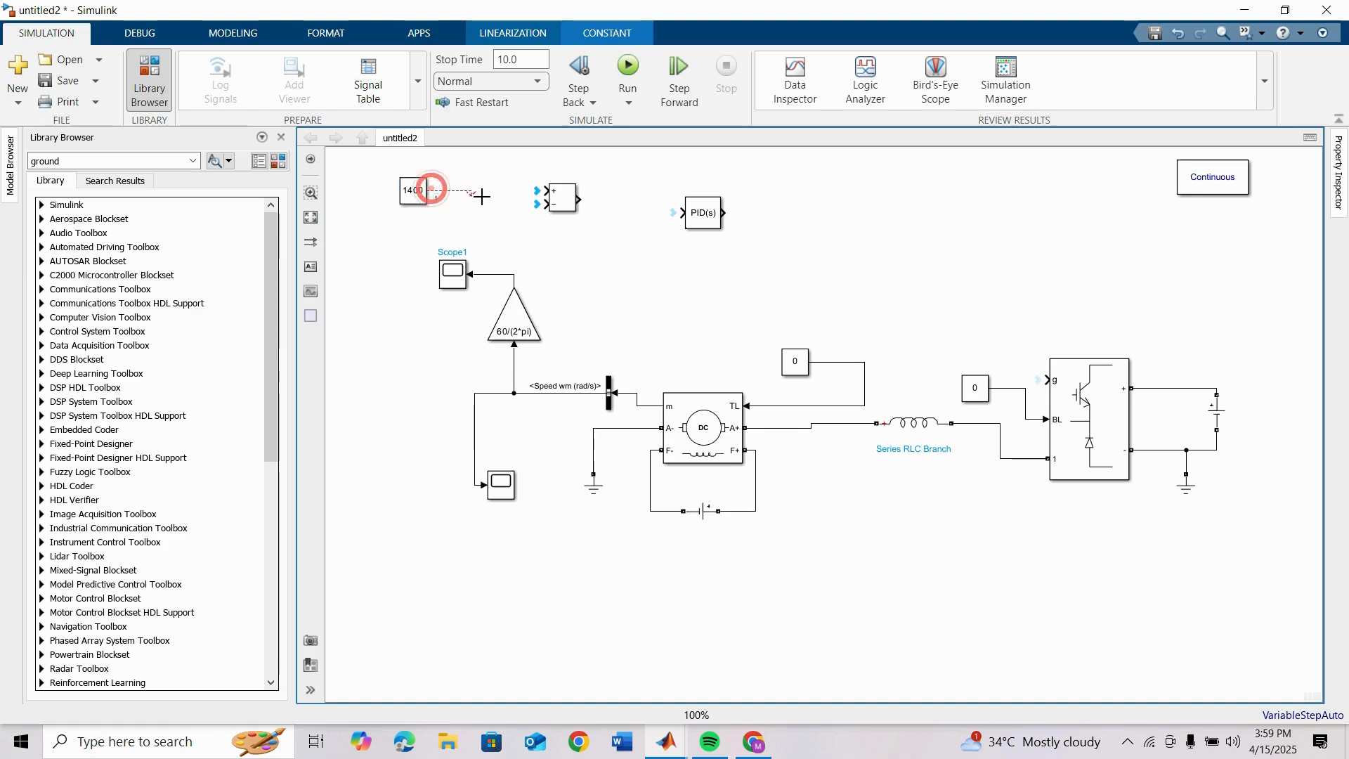
Step: Wire the 1400 Constant to the Add block's + input and the Gain output to its − input
{"action": "left_click_drag", "start_coordinate": [434, 191], "coordinate": [543, 191]}
{"action": "left_click_drag", "start_coordinate": [421, 200], "coordinate": [430, 187]}
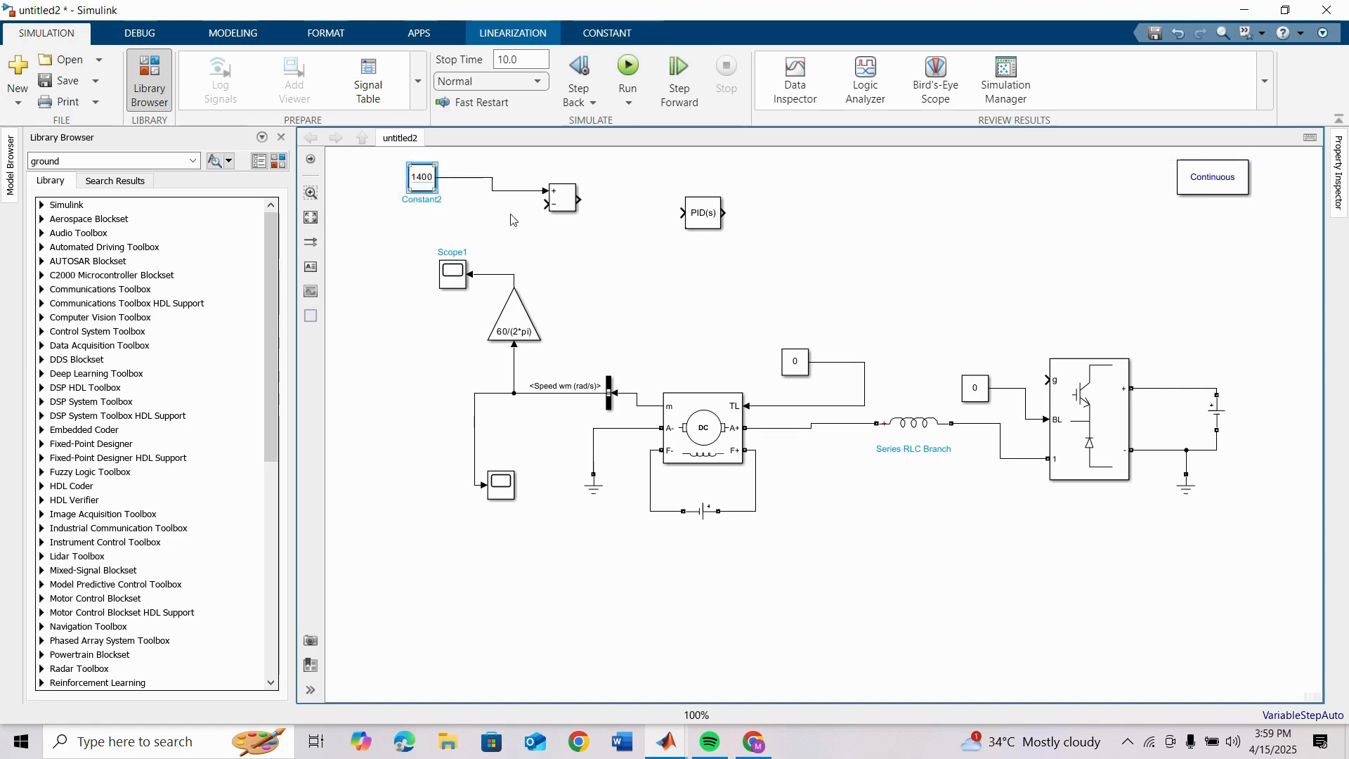
{"action": "left_click", "coordinate": [505, 274]}
{"action": "left_click_drag", "start_coordinate": [536, 206], "coordinate": [546, 205]}
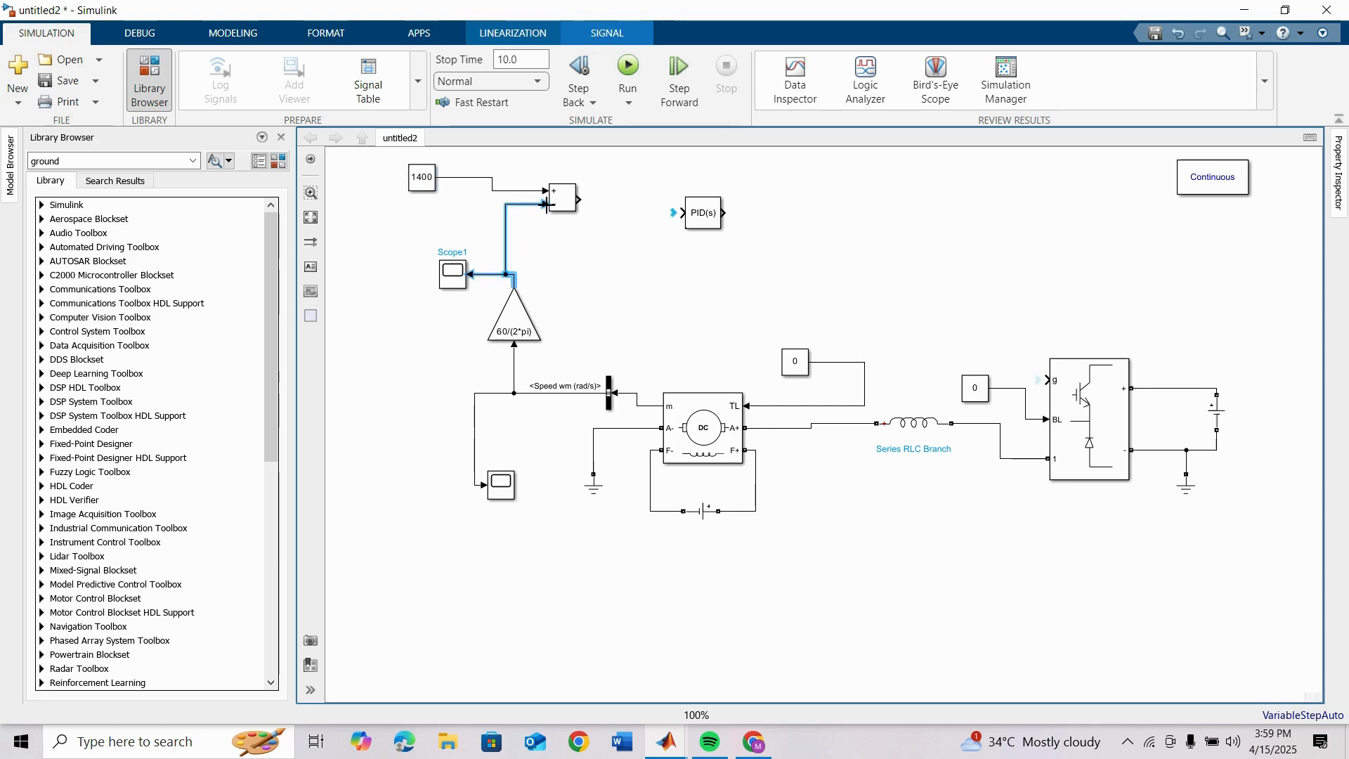
Step: Line up the PID Controller with the Add block and wire the Add output to its input
{"action": "left_click", "coordinate": [622, 260]}
{"action": "left_click_drag", "start_coordinate": [710, 210], "coordinate": [733, 197]}
{"action": "left_click", "coordinate": [643, 200]}
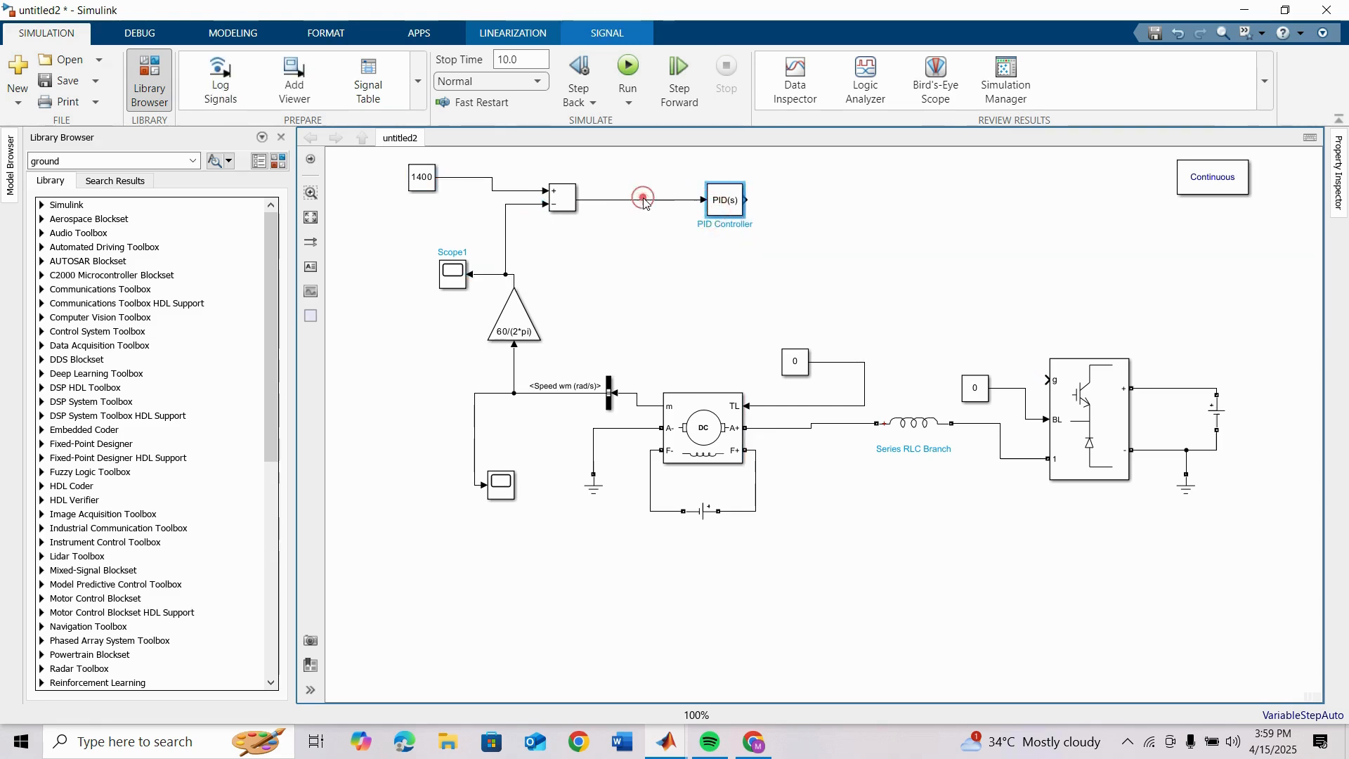
Step: Set the PID Controller's proportional gain to 0.9, integral gain to 0.8 and derivative gain to 0
{"action": "left_click", "coordinate": [730, 207]}
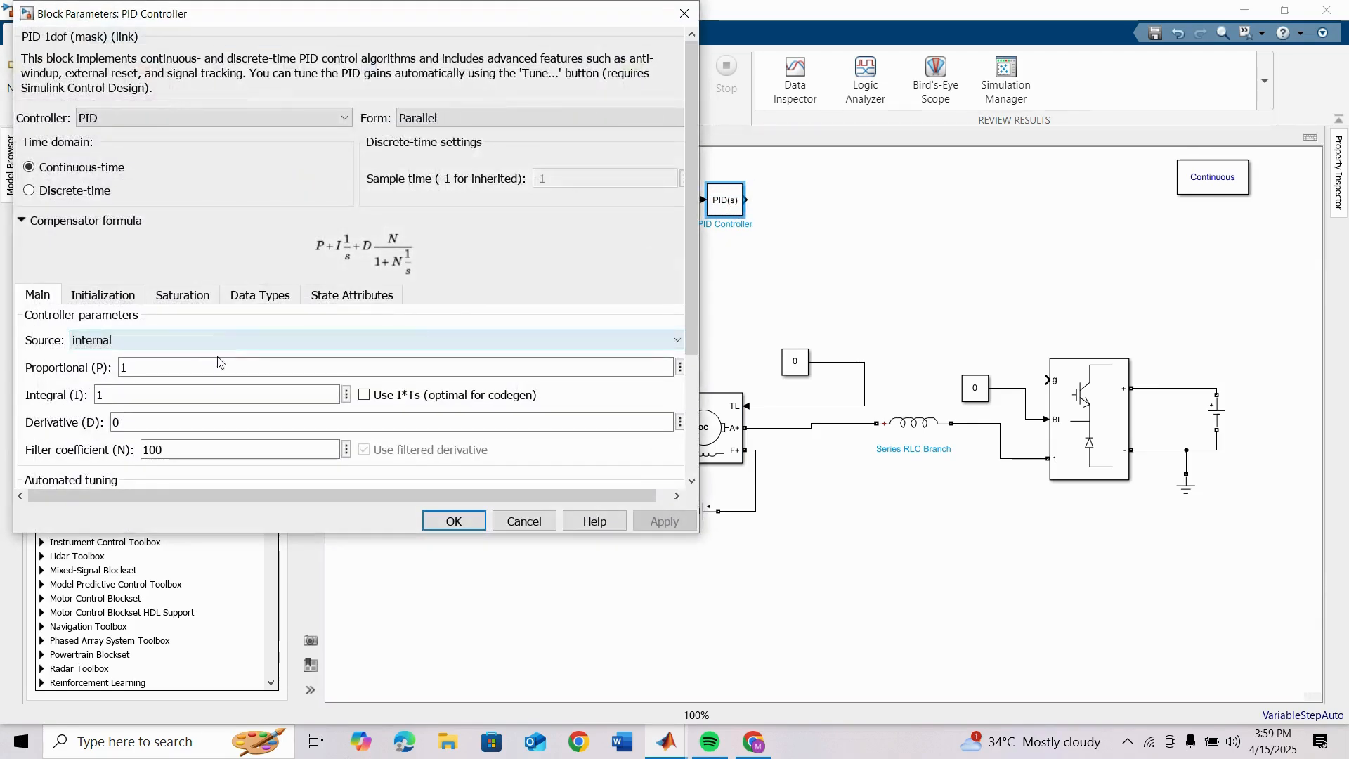
{"action": "double_click", "coordinate": [211, 363]}
{"action": "type", "text": "0.9"}
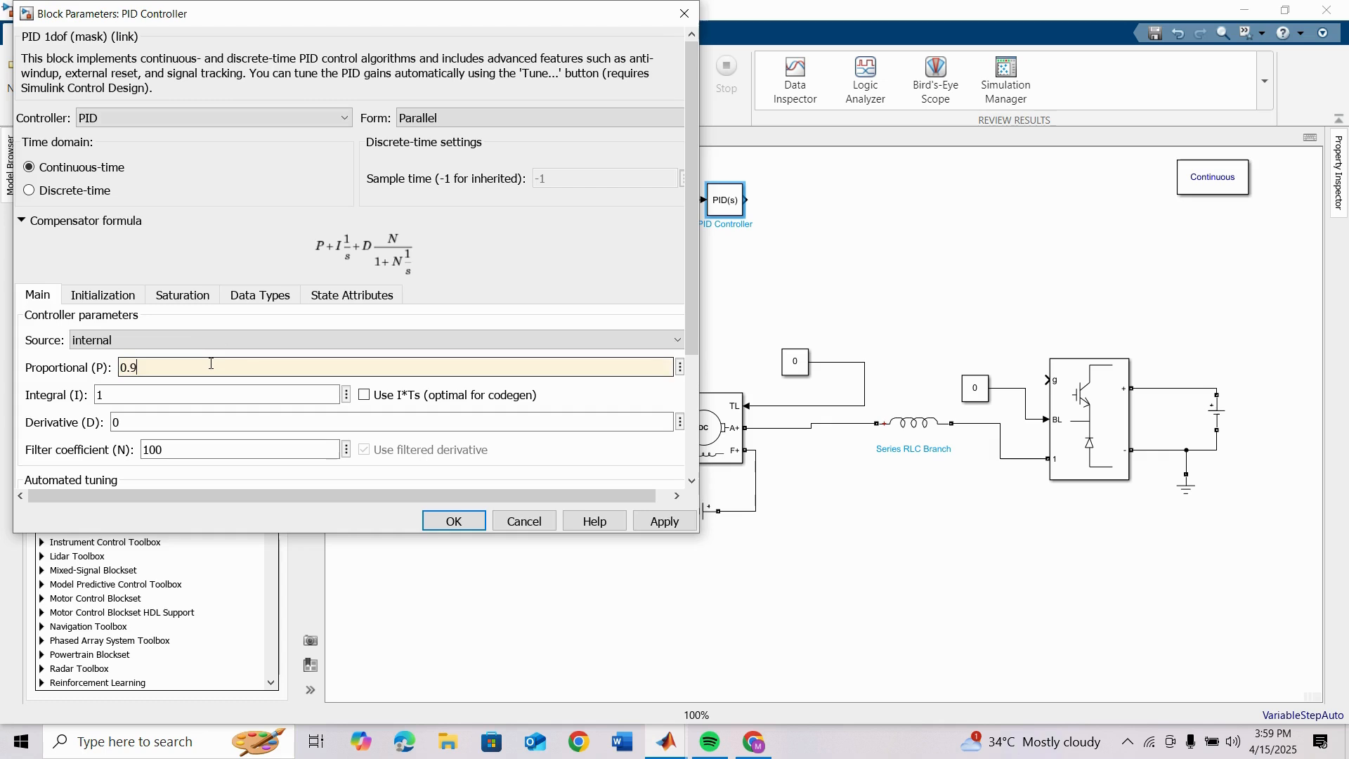
{"action": "double_click", "coordinate": [208, 395]}
{"action": "type", "text": "0.8"}
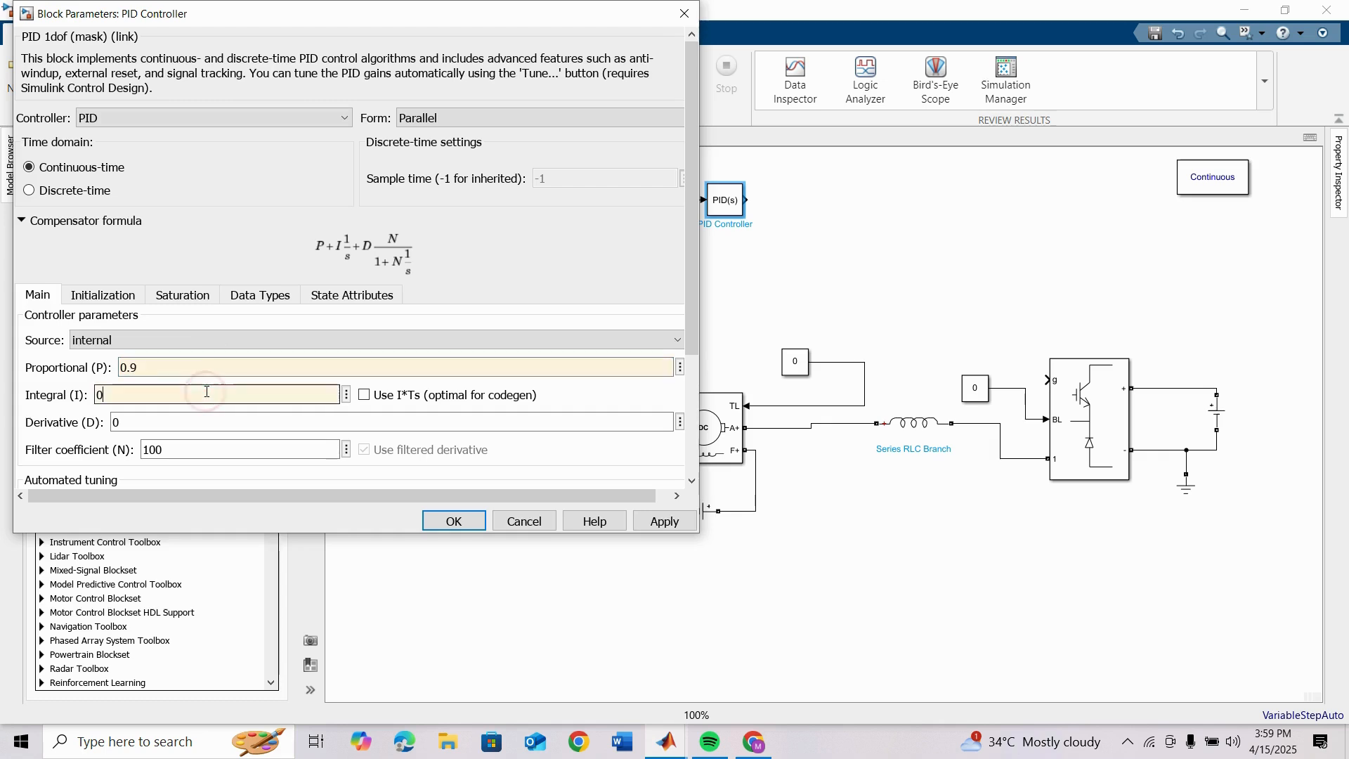
{"action": "double_click", "coordinate": [180, 423]}
{"action": "type", "text": "01"}
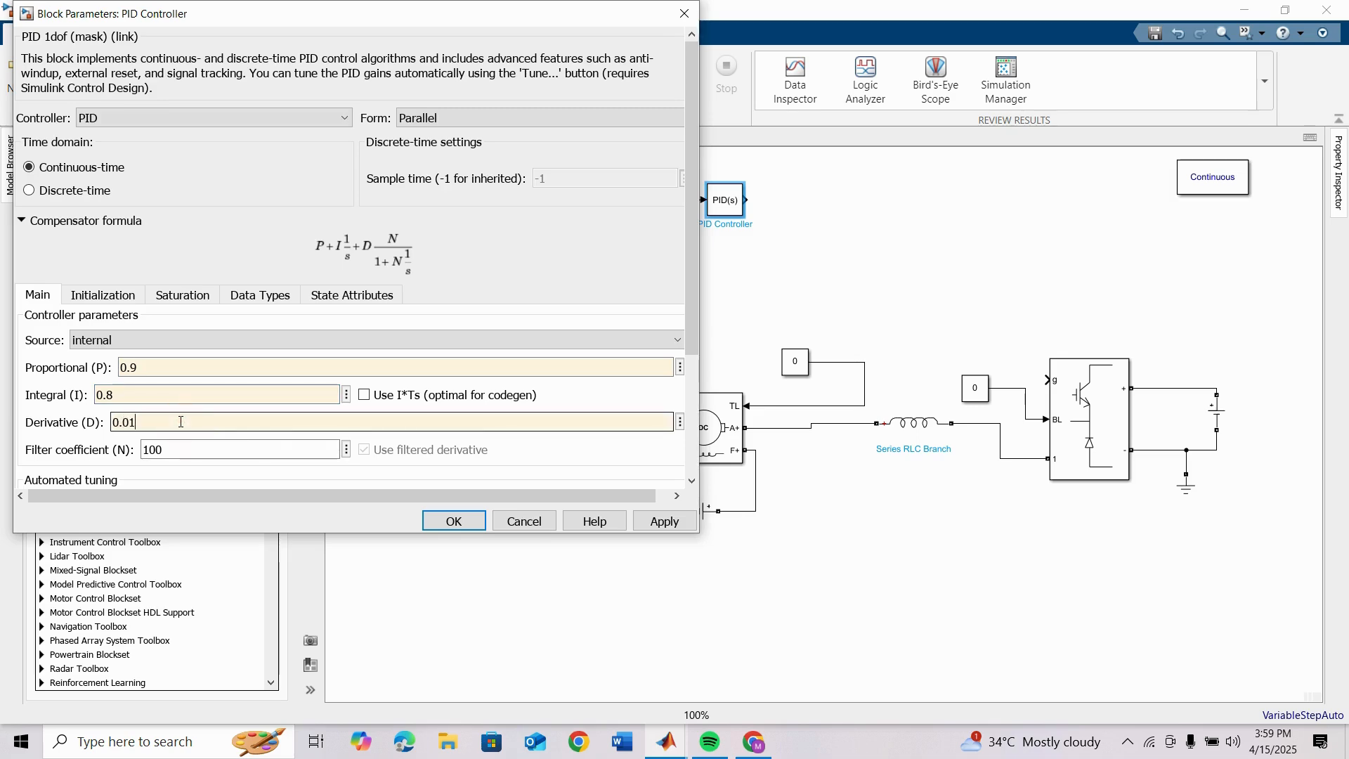
{"action": "key", "text": "Return"}
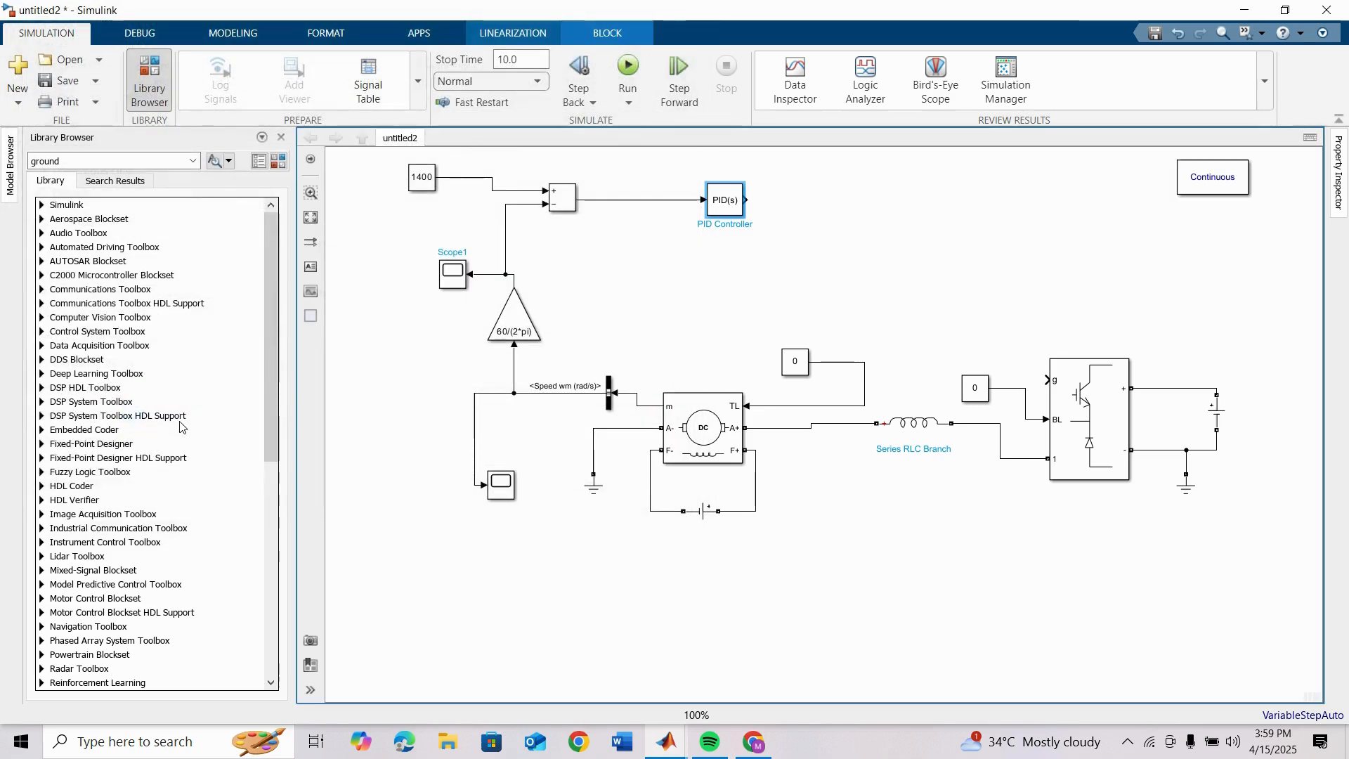
Step: Add a PWM Generator (DC-DC) block and wire it between the PID Controller output and the converter's g input
{"action": "left_click", "coordinate": [279, 161]}
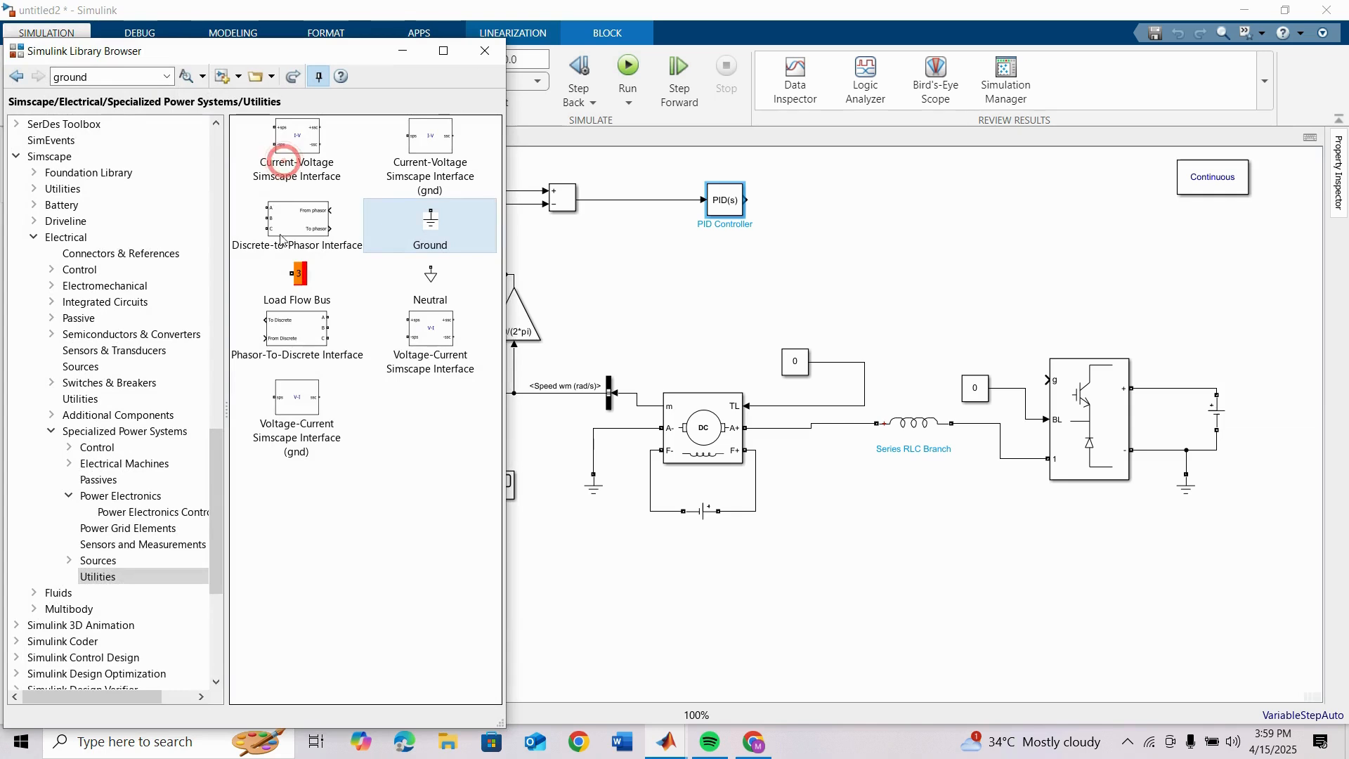
{"action": "left_click", "coordinate": [126, 497]}
{"action": "double_click", "coordinate": [278, 196]}
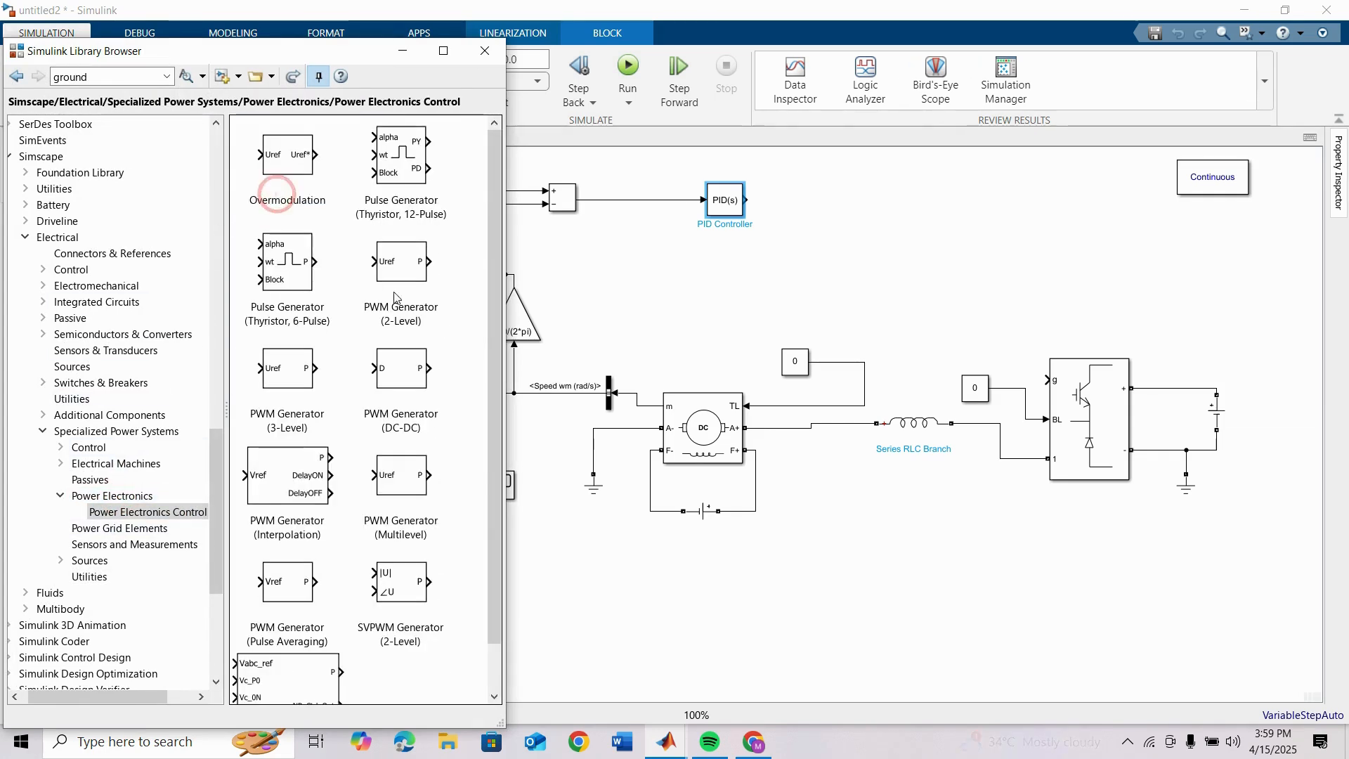
{"action": "left_click_drag", "start_coordinate": [387, 385], "coordinate": [746, 204]}
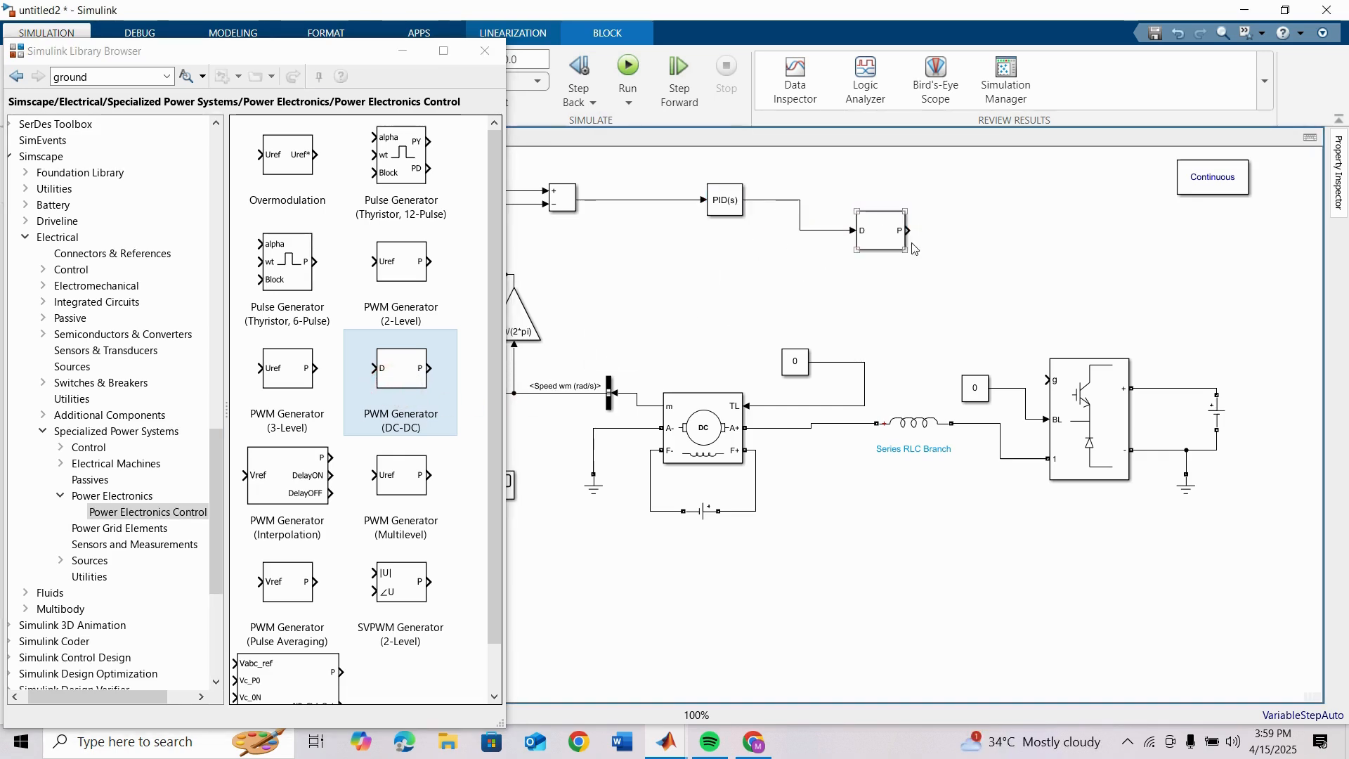
{"action": "left_click_drag", "start_coordinate": [912, 231], "coordinate": [1046, 380]}
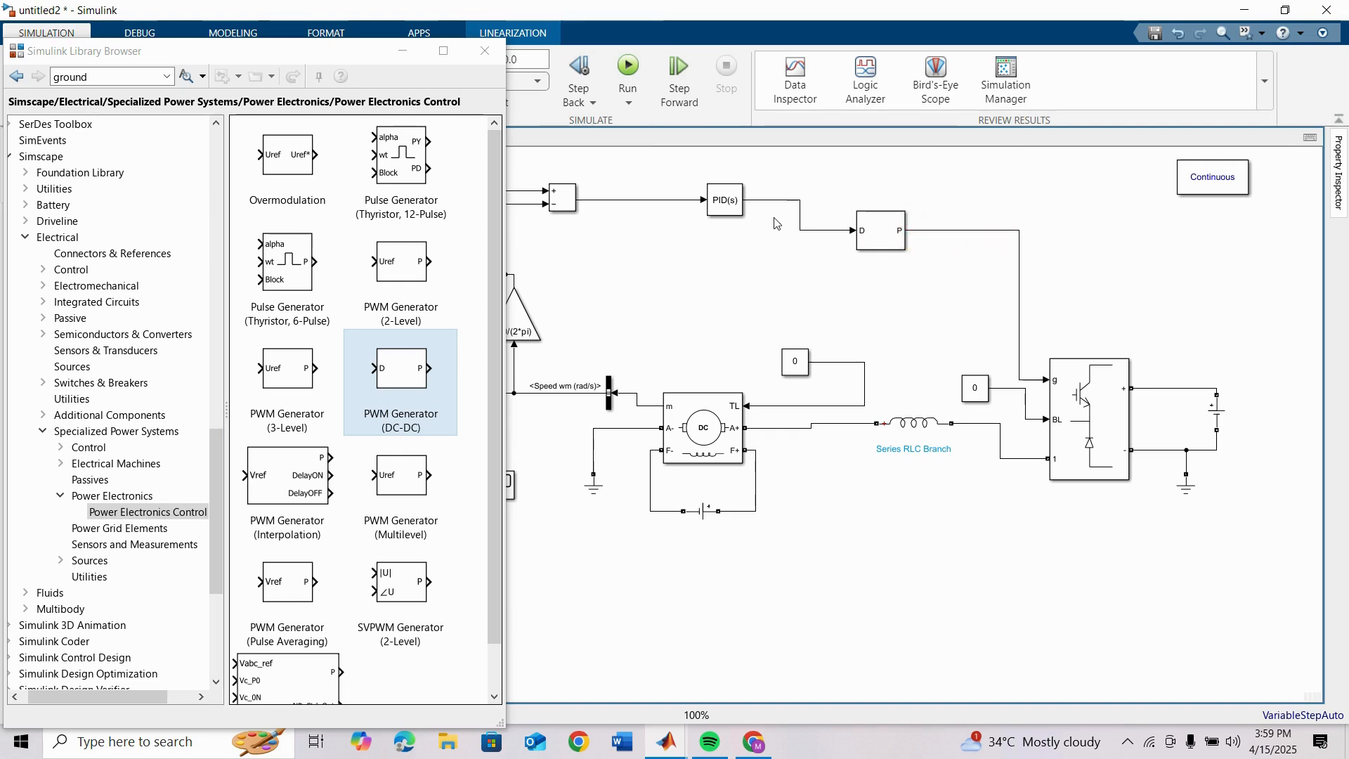
{"action": "left_click", "coordinate": [485, 50]}
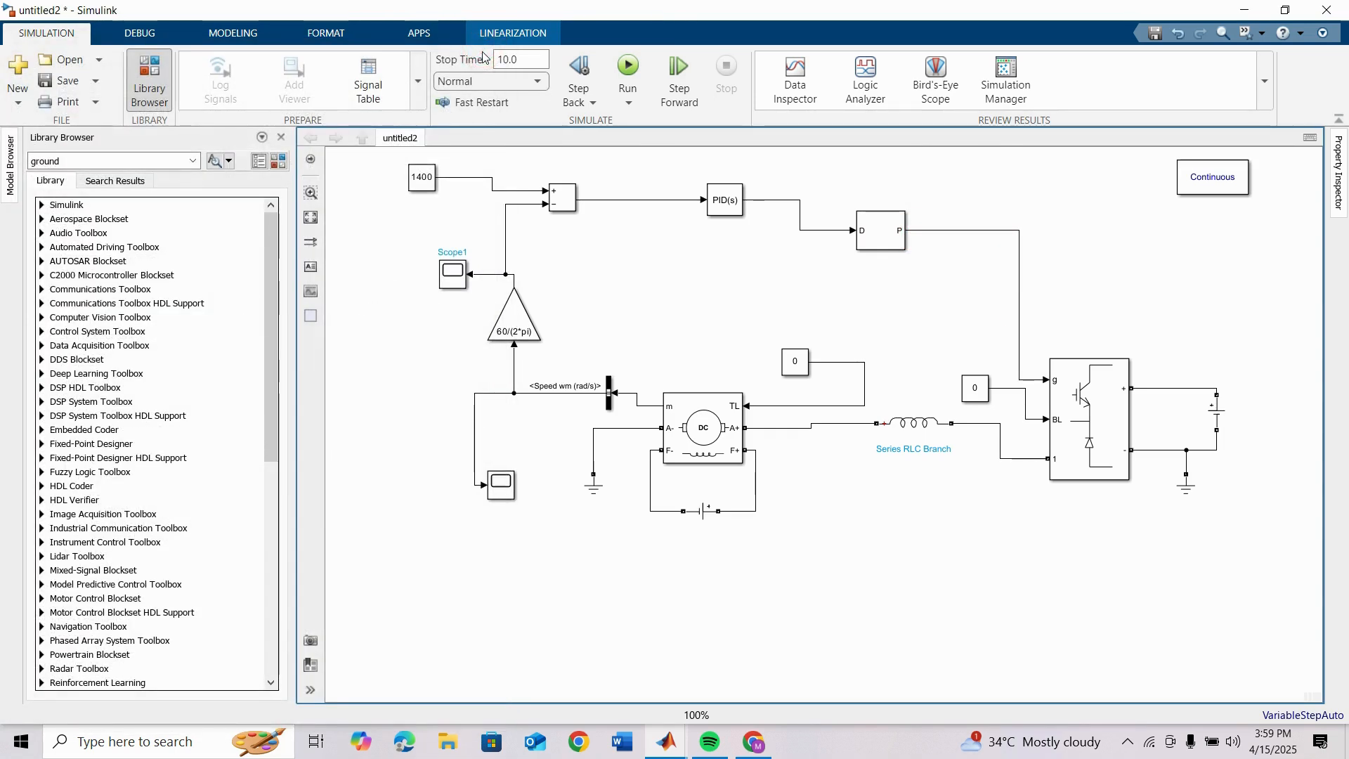
Step: Set the constant feeding the DC motor's TL load-torque input to 2
{"action": "double_click", "coordinate": [791, 369]}
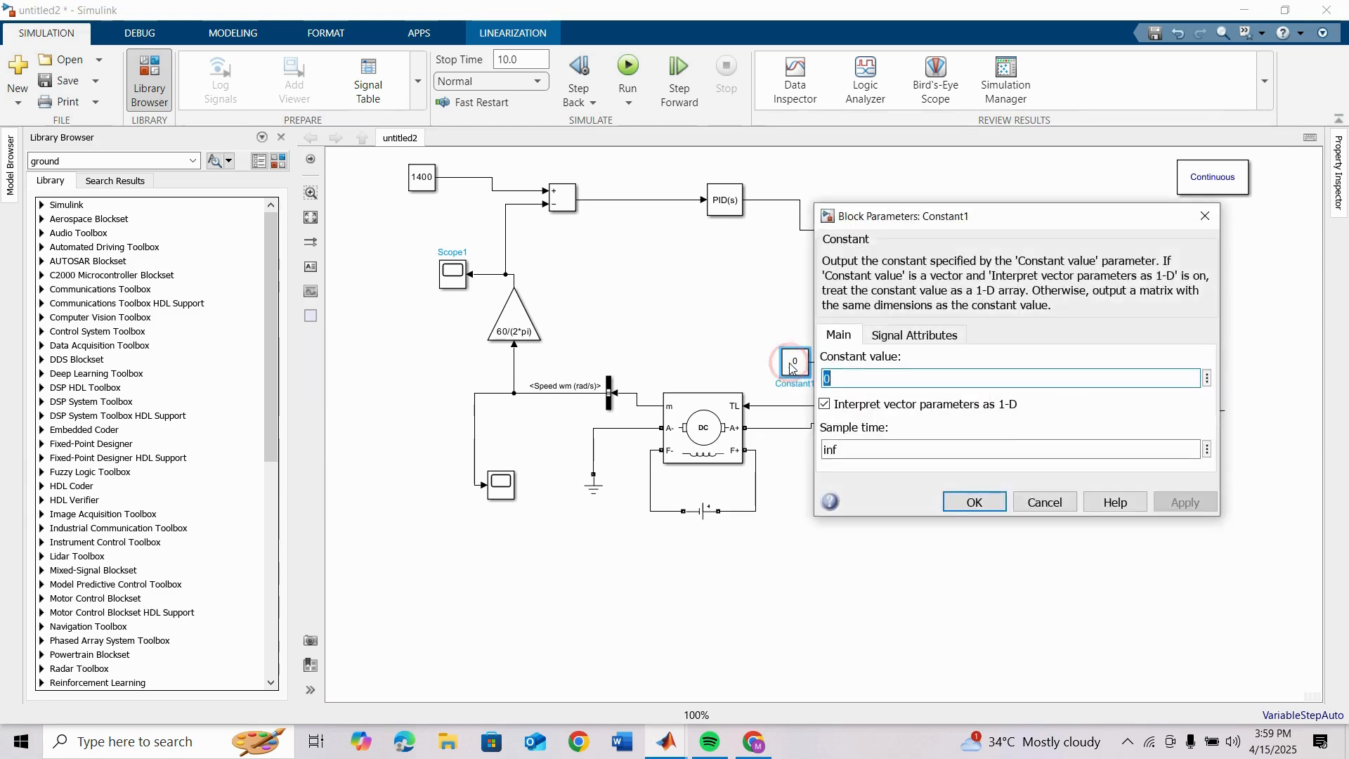
{"action": "type", "text": "2"}
{"action": "key", "text": "Return"}
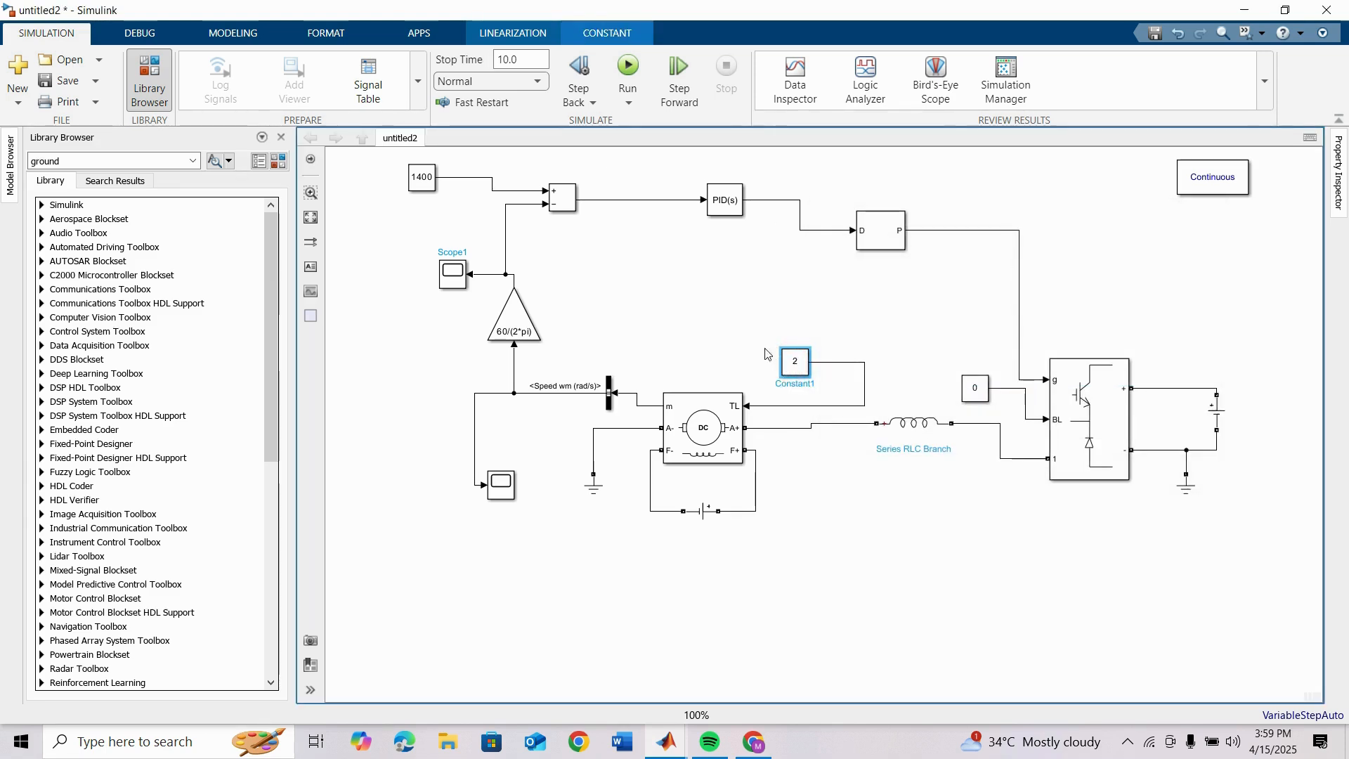
Step: Run the simulation and examine the motor speed in Scope1 with its axes scaled to fit the signal
{"action": "left_click", "coordinate": [629, 67]}
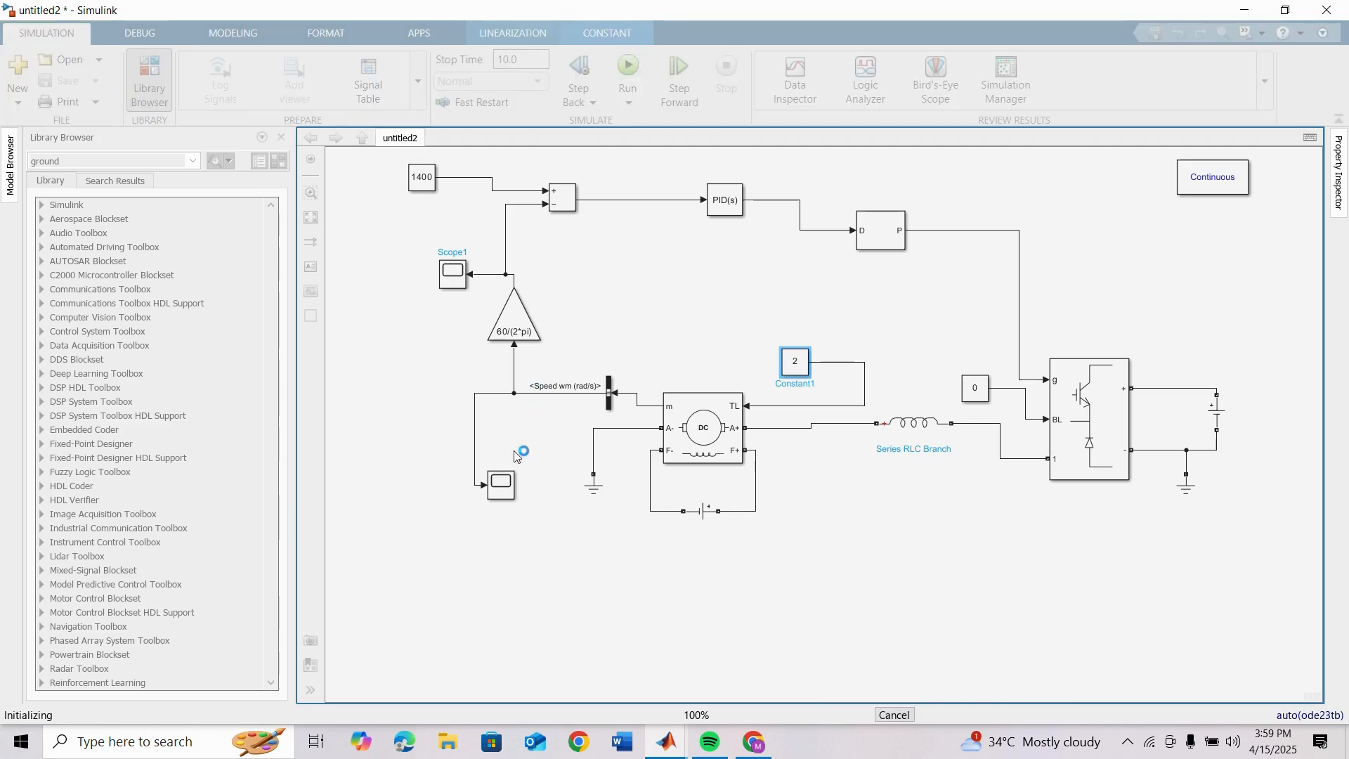
{"action": "left_click", "coordinate": [454, 279]}
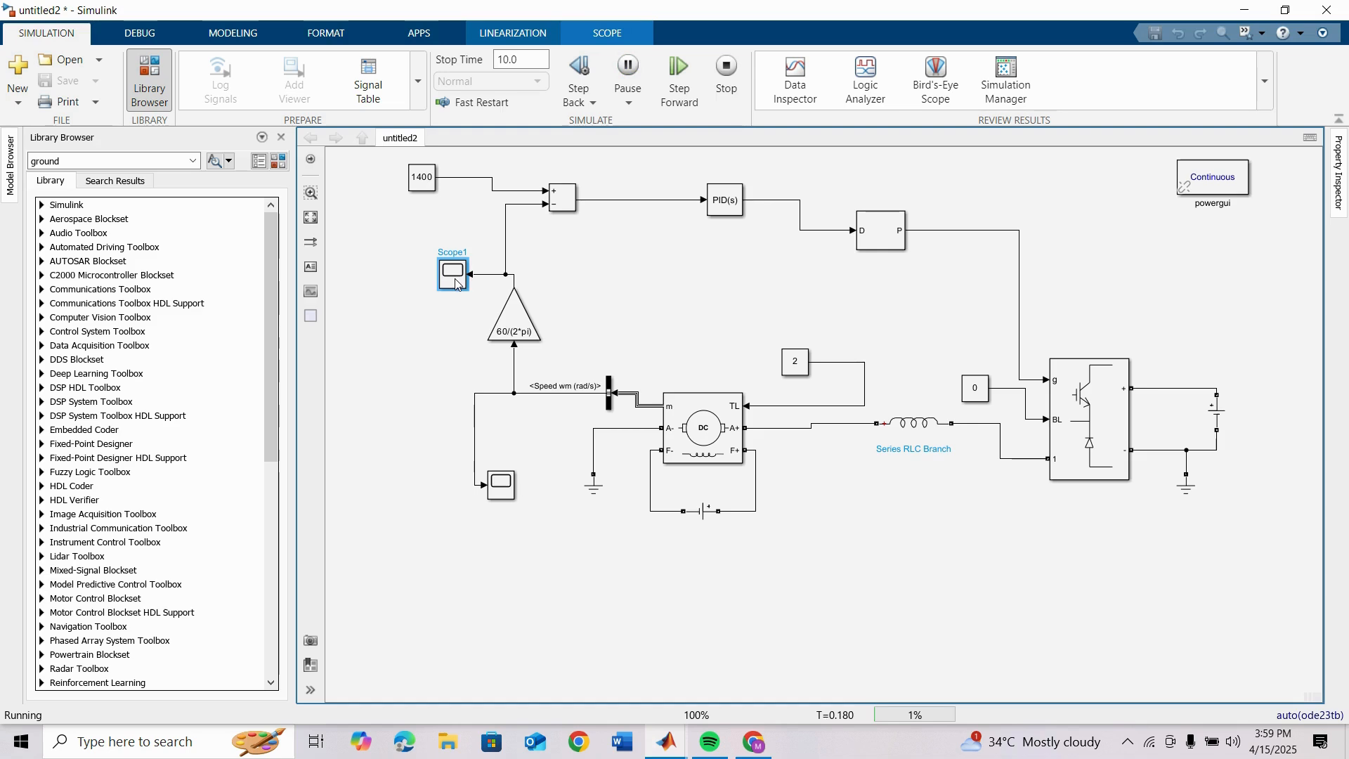
{"action": "double_click", "coordinate": [455, 276]}
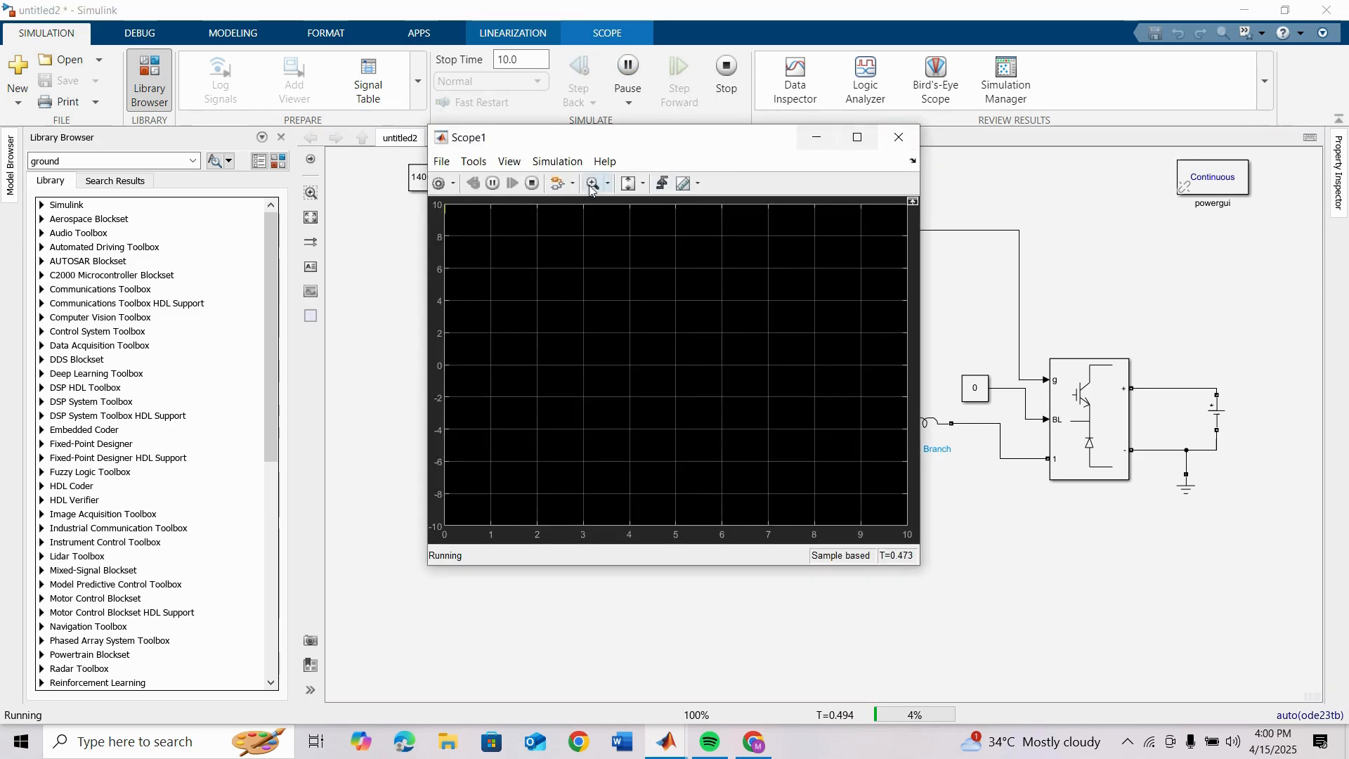
{"action": "left_click", "coordinate": [642, 186]}
{"action": "left_click", "coordinate": [630, 223]}
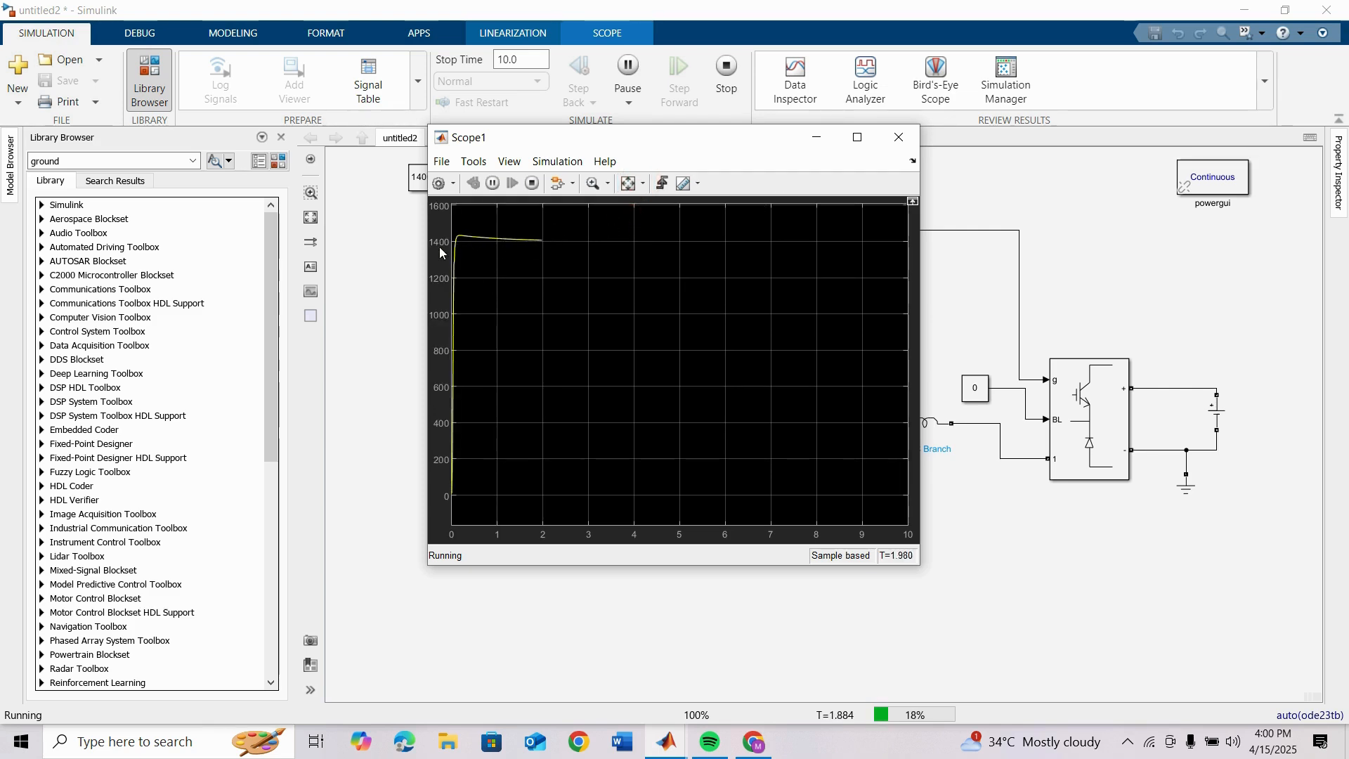
{"action": "left_click", "coordinate": [891, 140]}
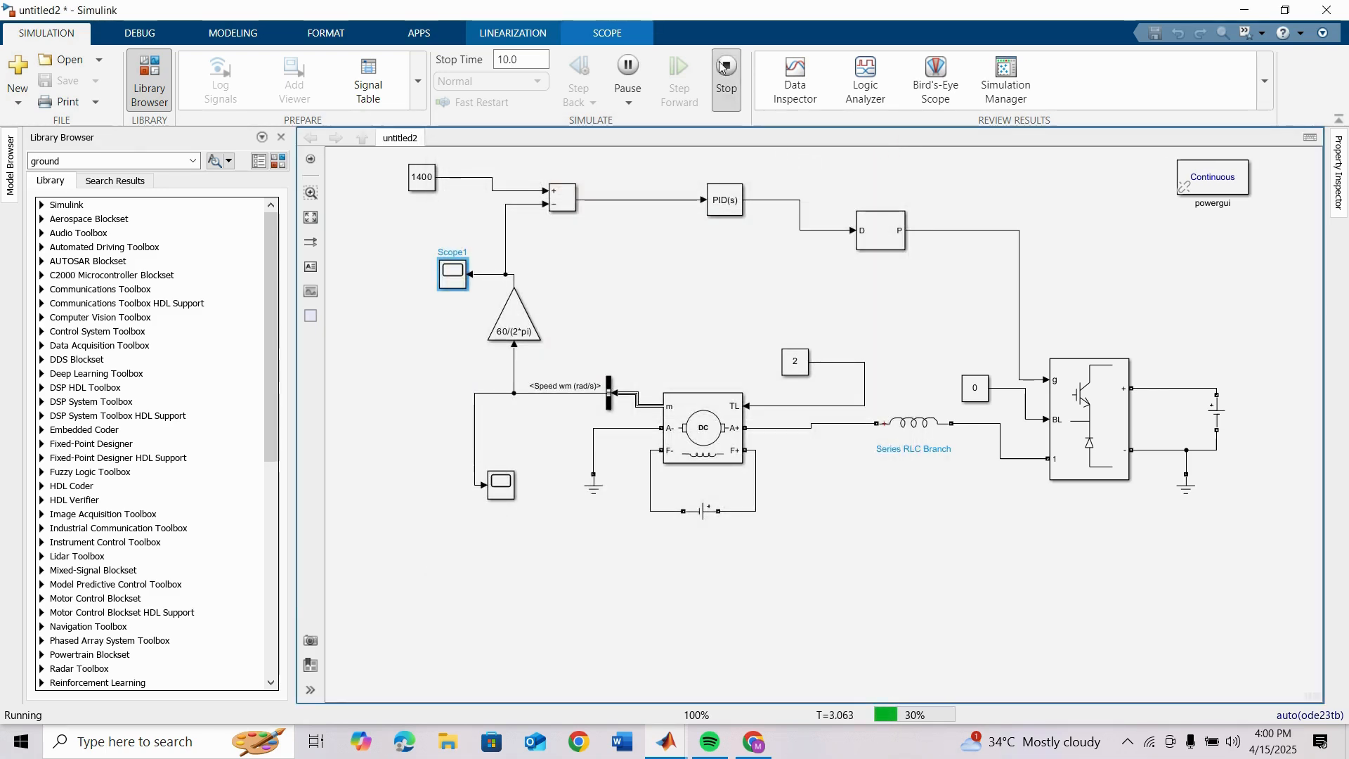
Step: Stop the current run and restart the simulation with the stop time set to inf
{"action": "left_click", "coordinate": [724, 67]}
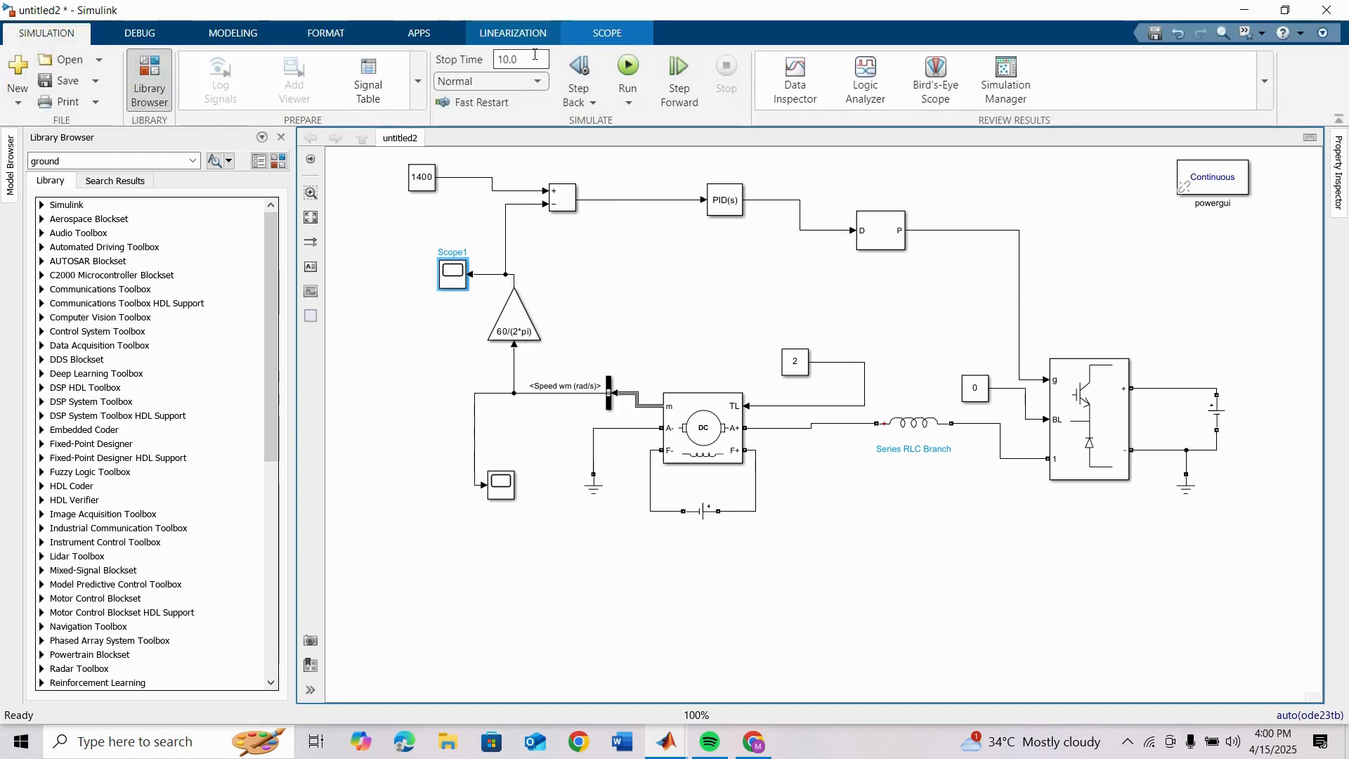
{"action": "left_click", "coordinate": [537, 60]}
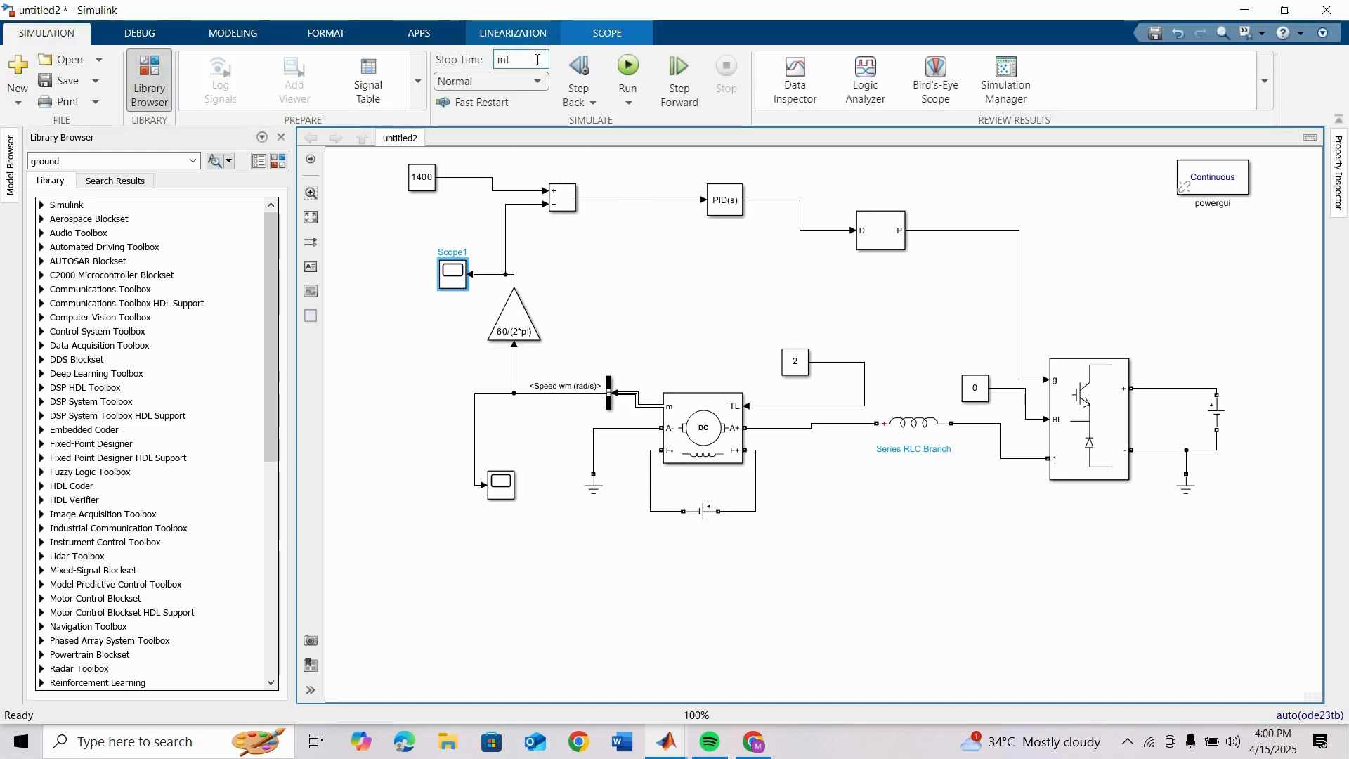
{"action": "left_click", "coordinate": [624, 67]}
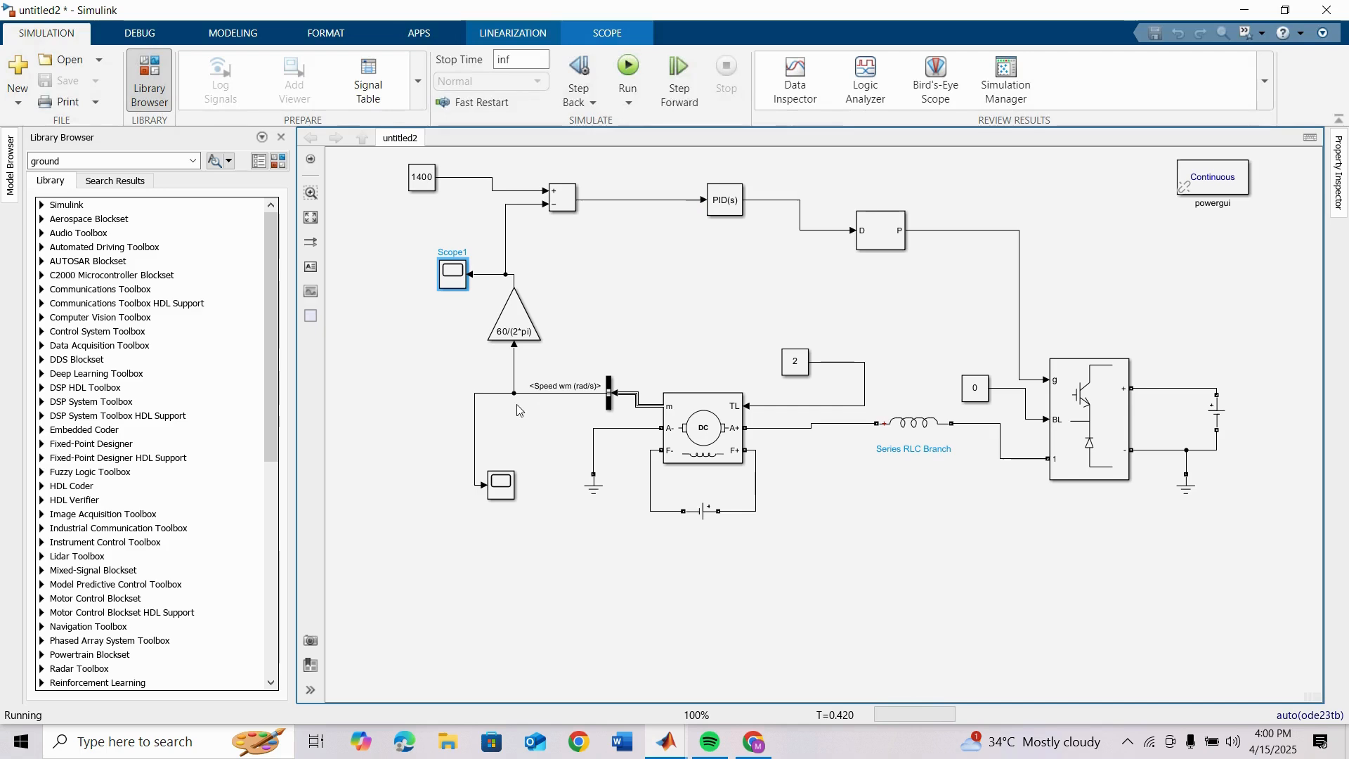
Step: Tile the Scope1 display side by side with the untitled2 model window and hide the Library Browser
{"action": "double_click", "coordinate": [450, 275]}
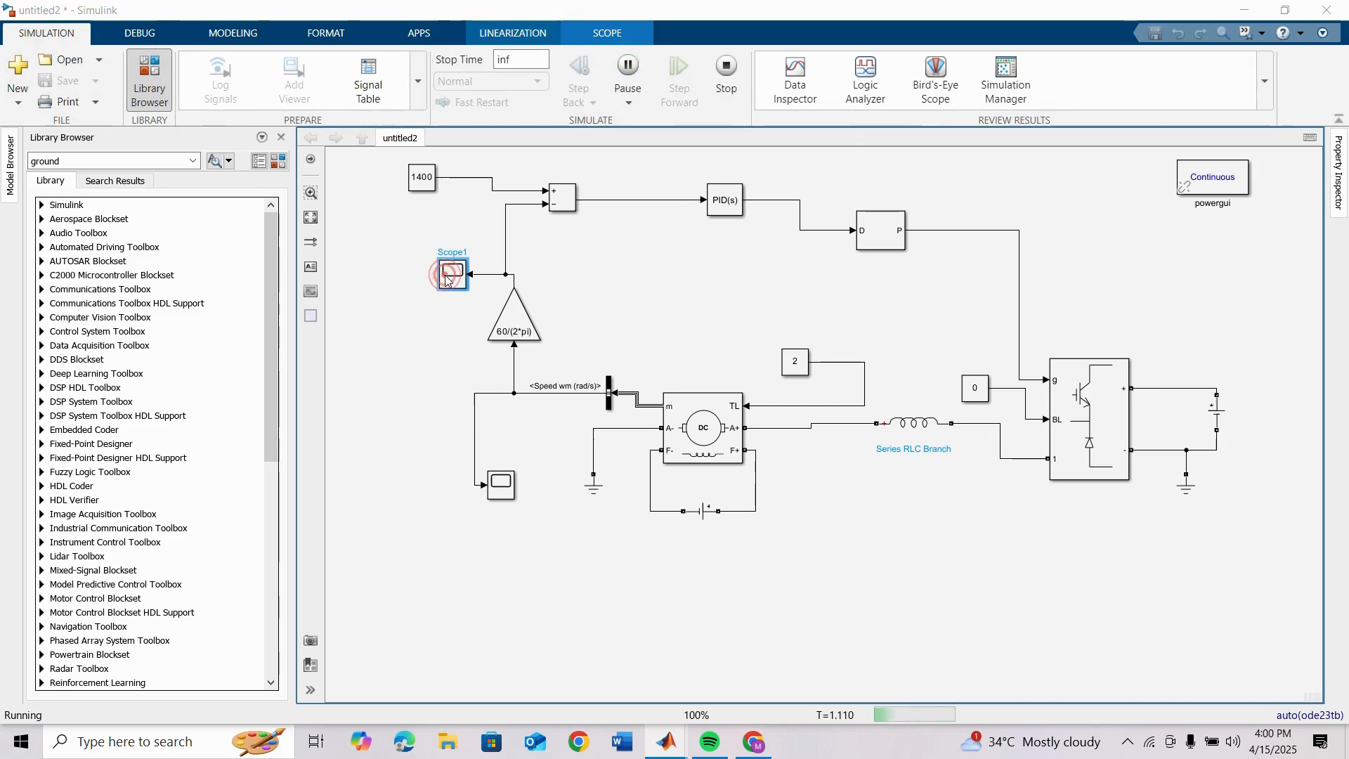
{"action": "left_click", "coordinate": [605, 141]}
{"action": "key", "text": "super+Left"}
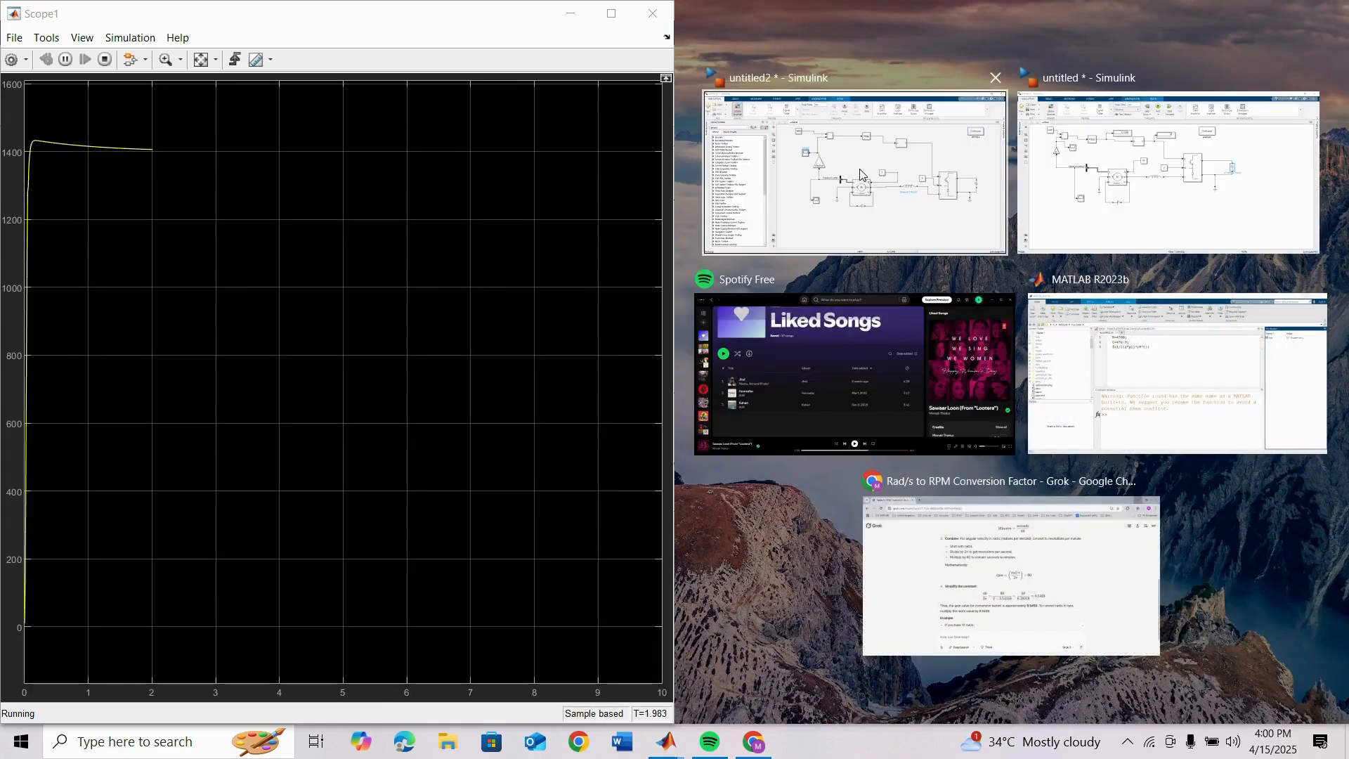
{"action": "left_click", "coordinate": [847, 190]}
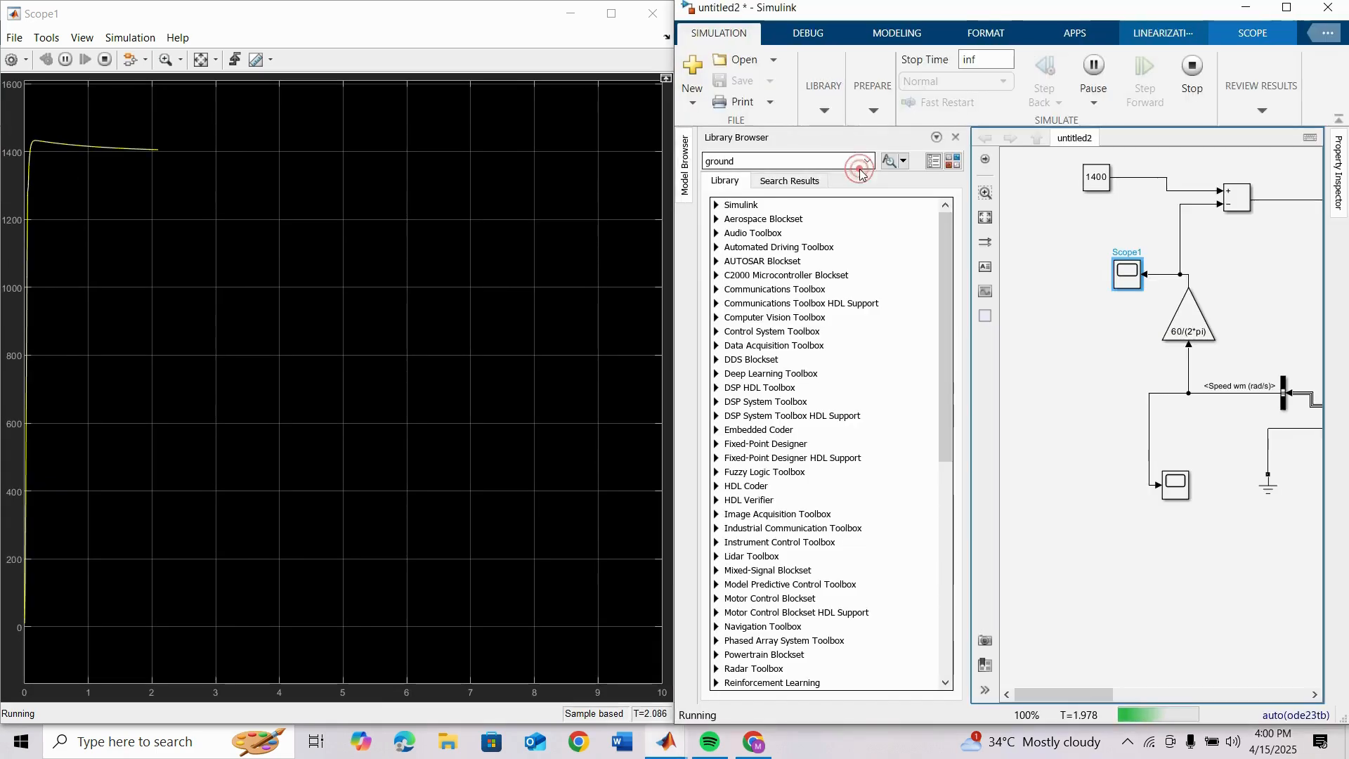
{"action": "left_click", "coordinate": [955, 137]}
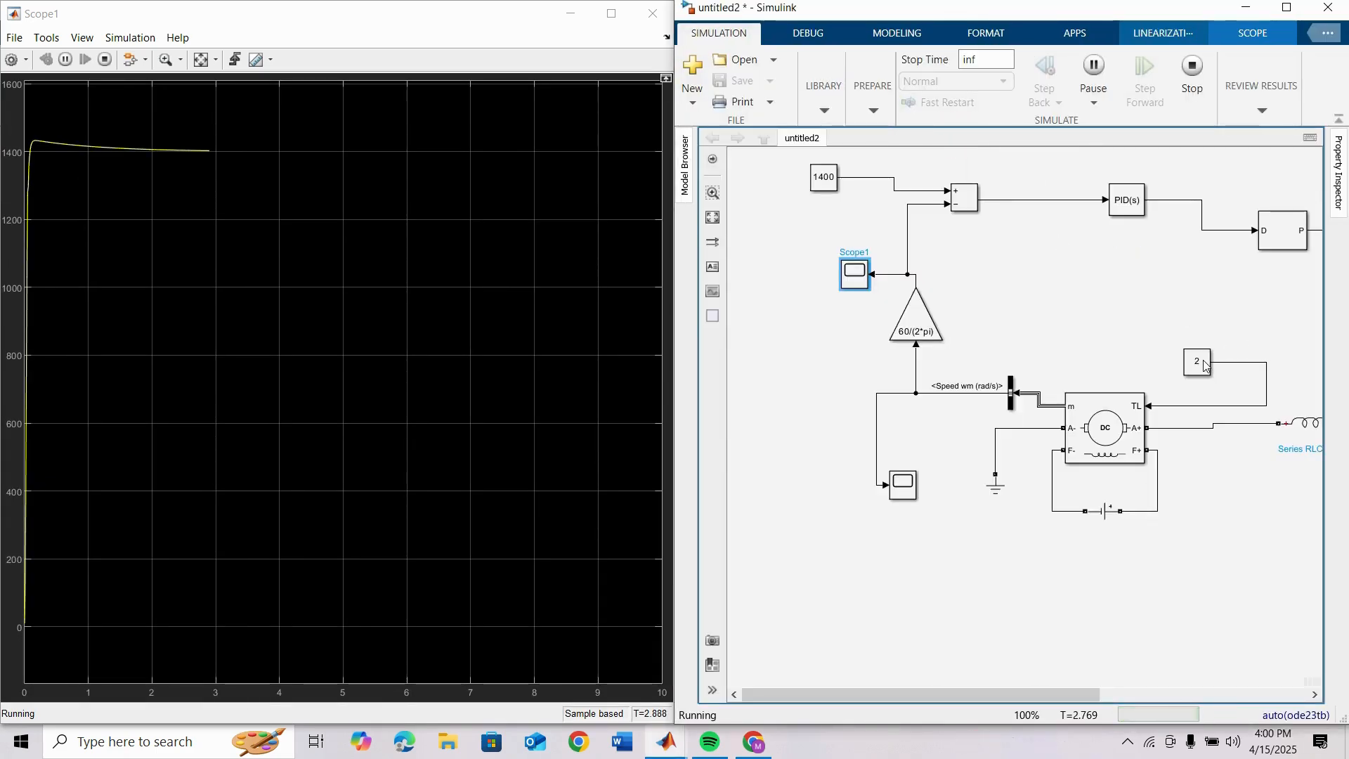
Step: Set the constant on the motor's TL input to 40 while the simulation is running
{"action": "double_click", "coordinate": [1203, 363]}
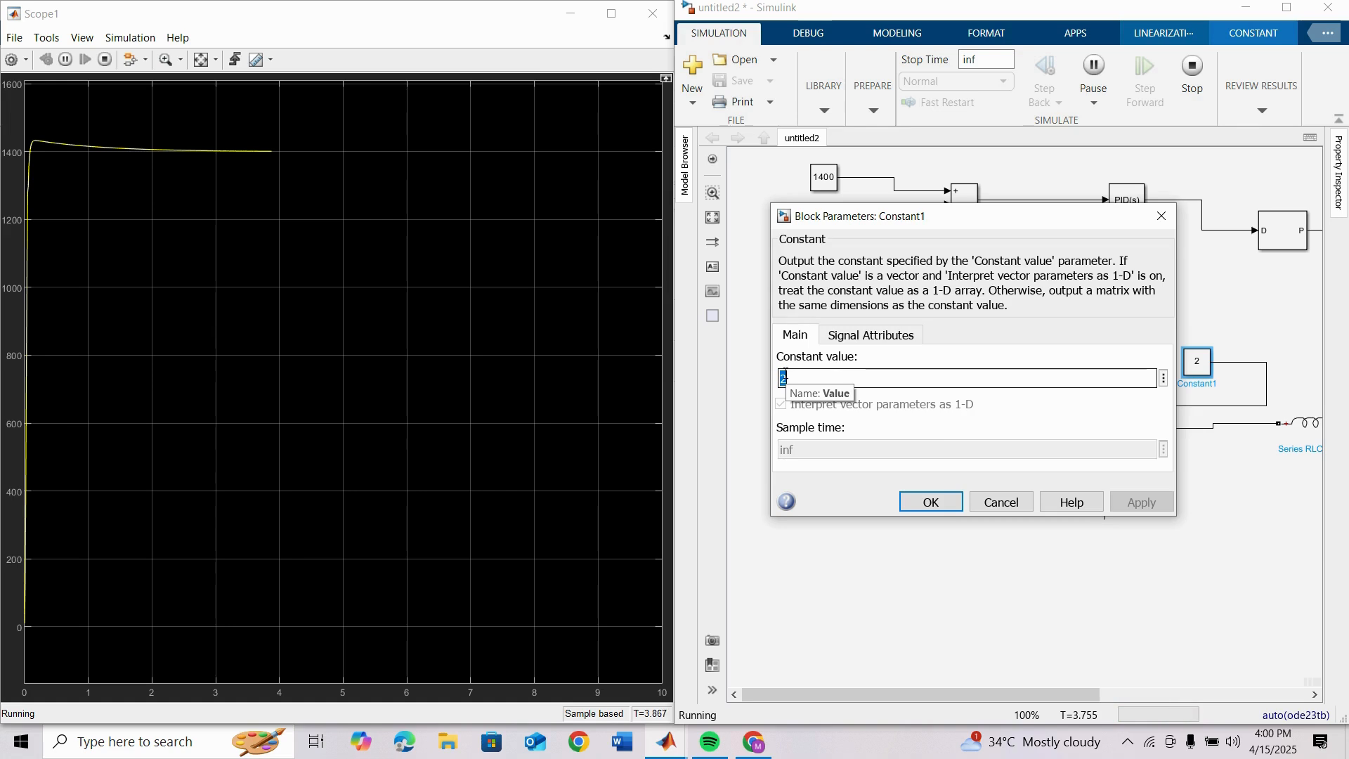
{"action": "type", "text": "40"}
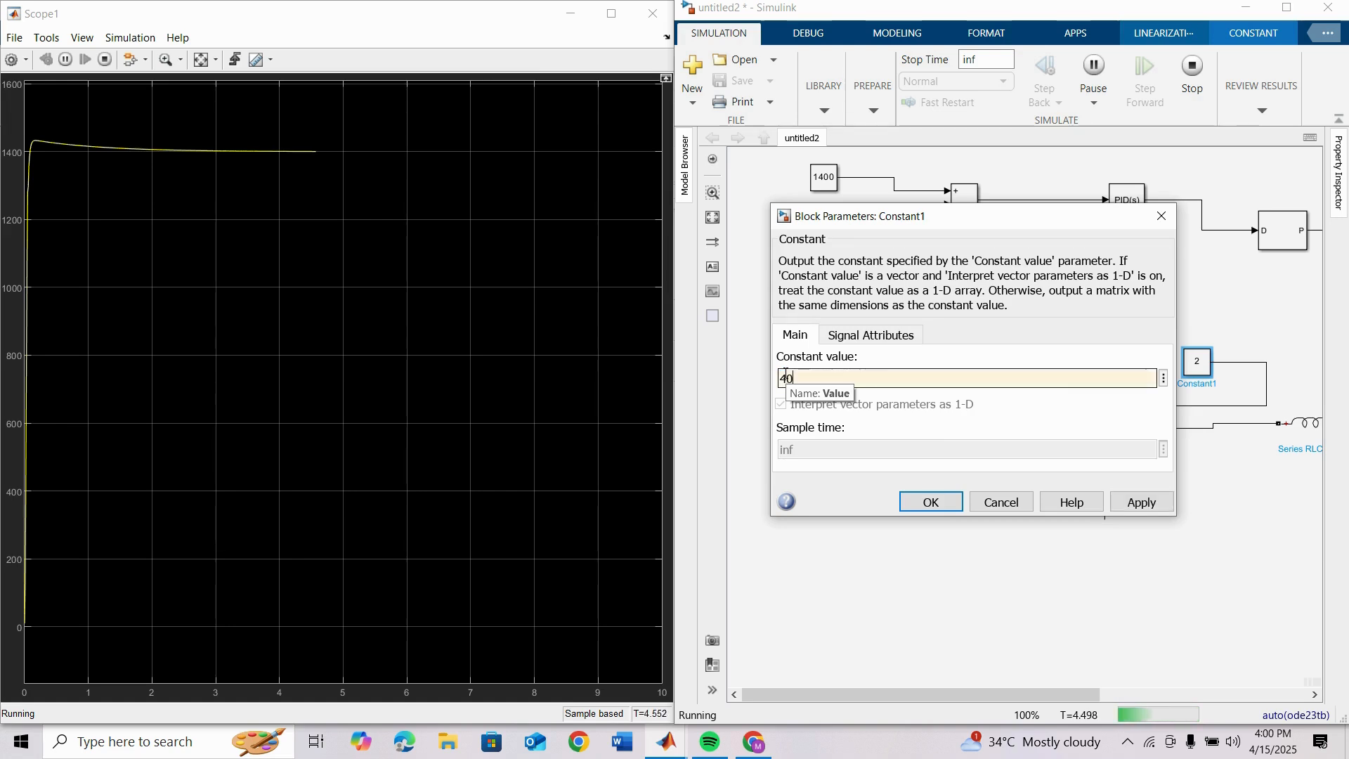
{"action": "left_click", "coordinate": [931, 503]}
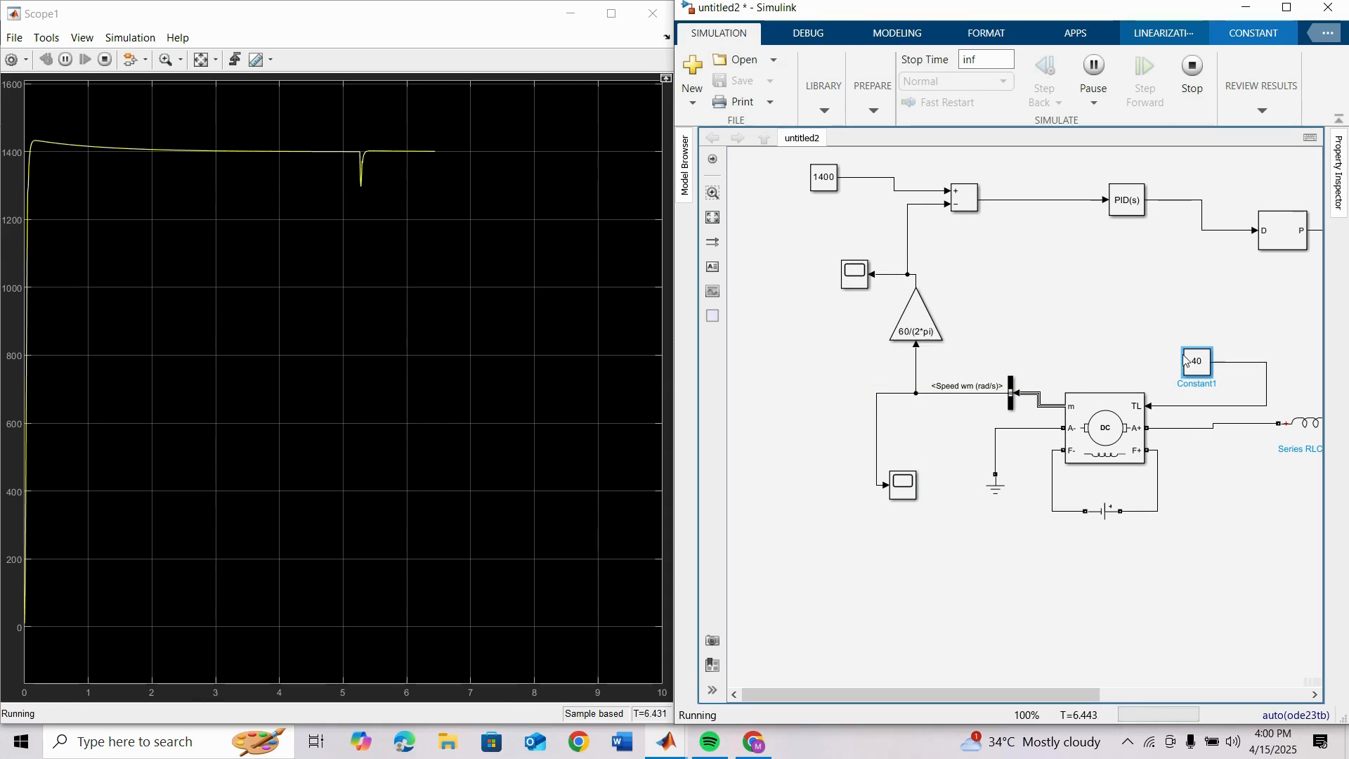
Step: Raise the motor's load-torque constant to 50 during the run
{"action": "double_click", "coordinate": [1207, 366]}
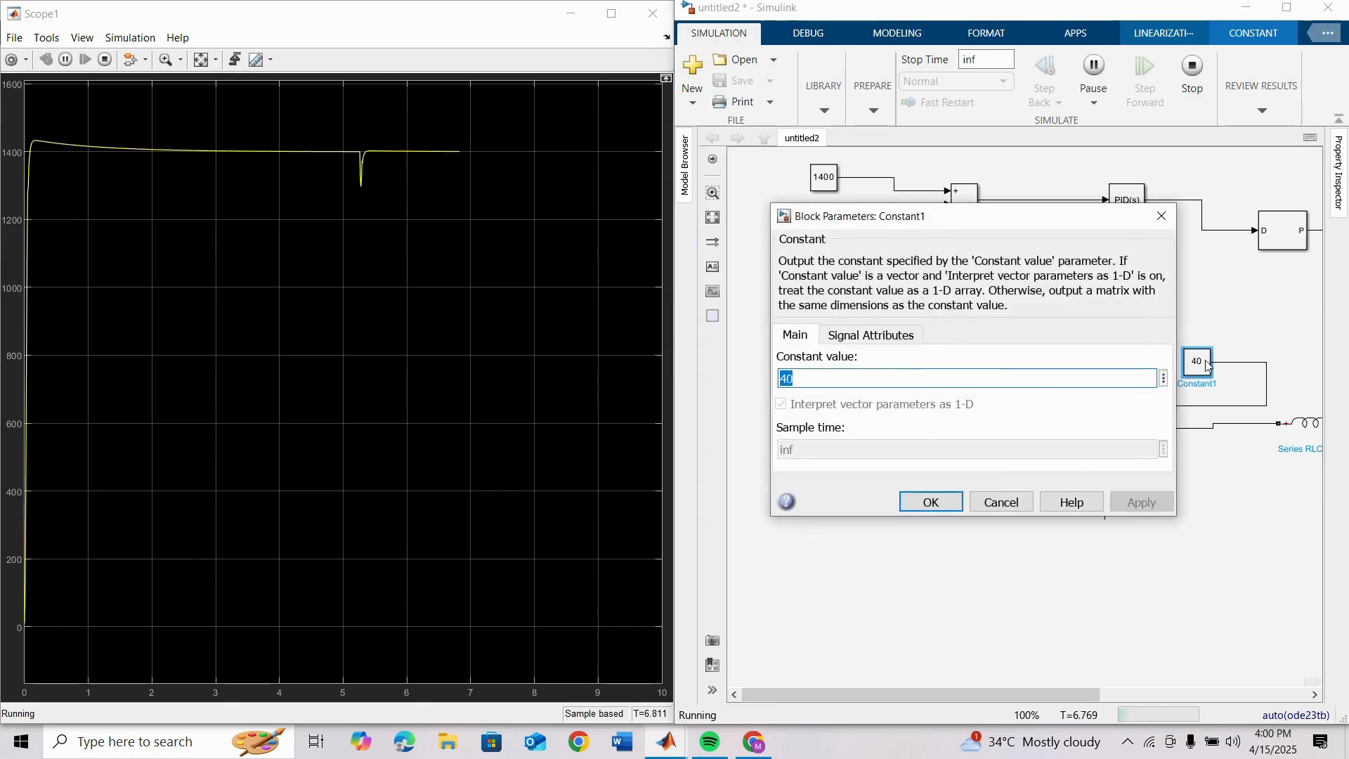
{"action": "type", "text": "5"}
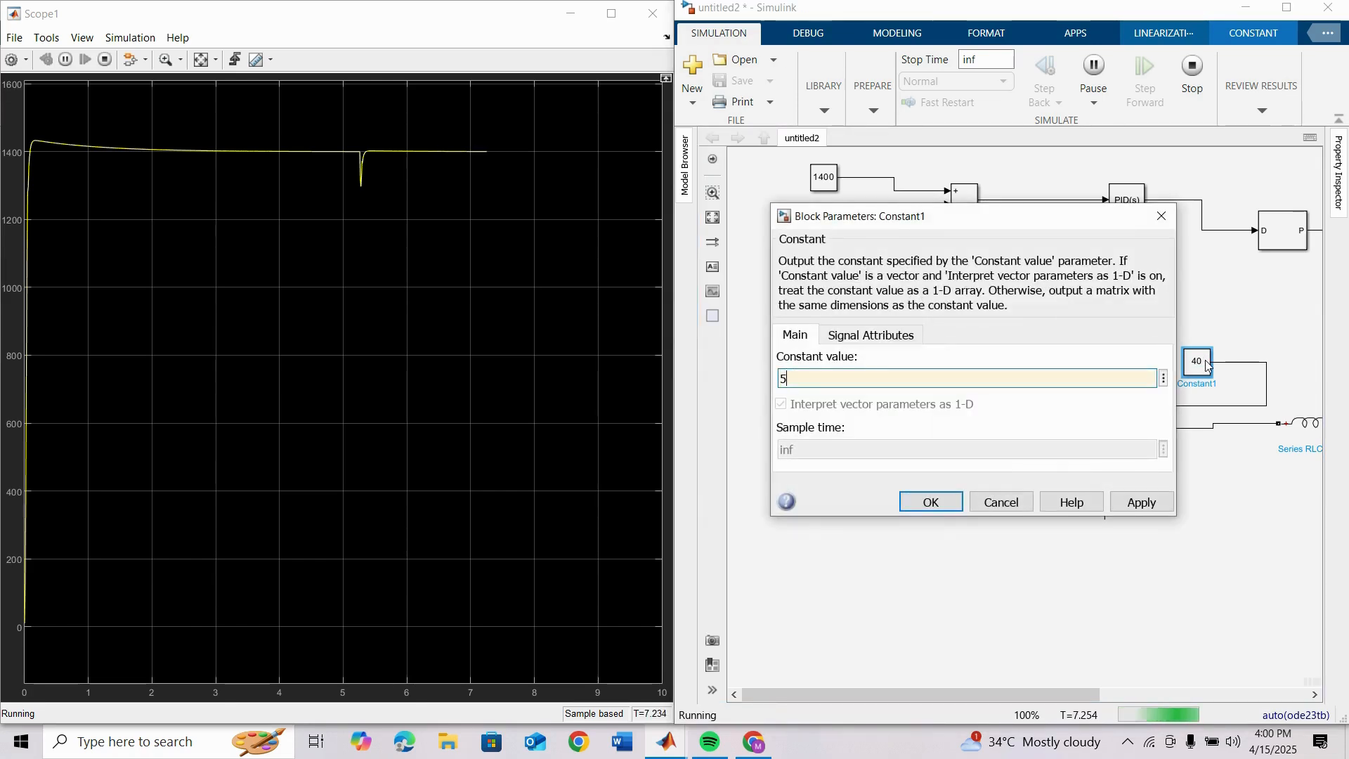
{"action": "key", "text": "Return"}
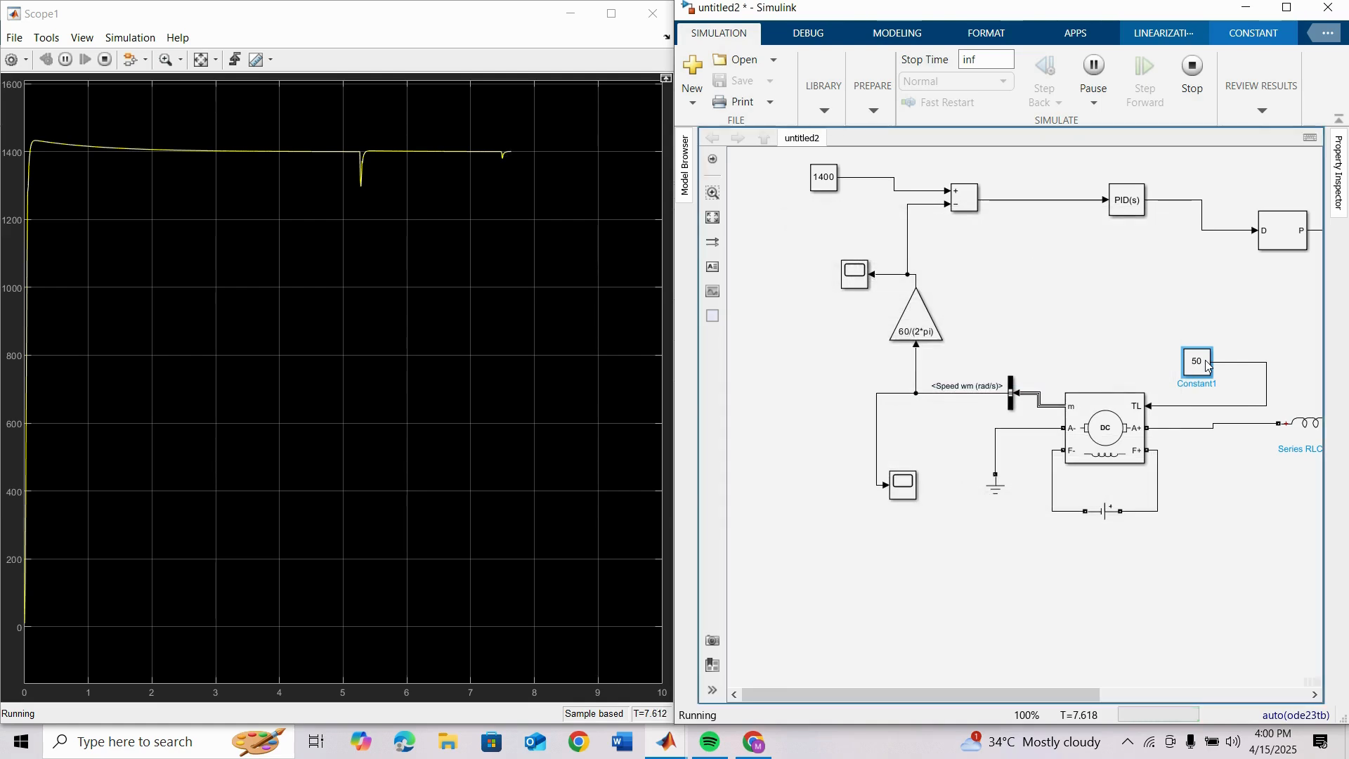